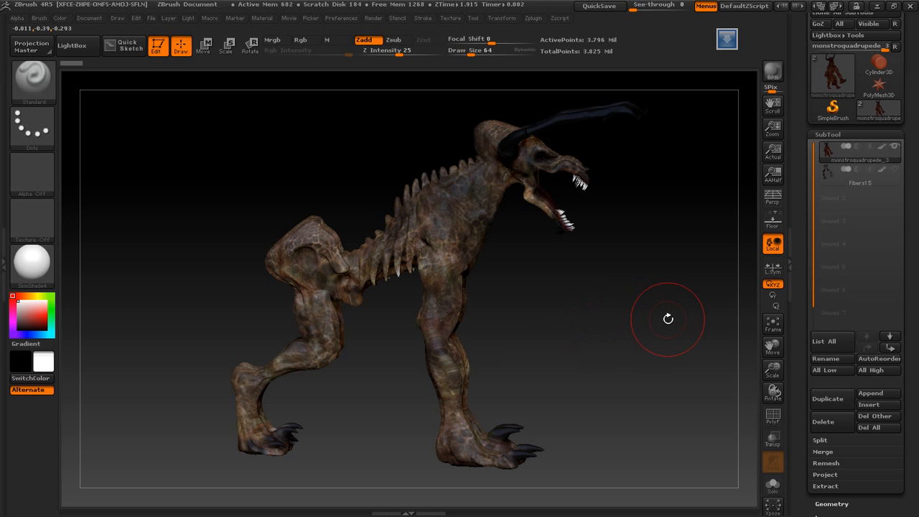
Step: Open the QuickSave project QS_215.ZPR without saving the current quadruped creature project
{"action": "left_click_drag", "start_coordinate": [671, 323], "coordinate": [245, 318]}
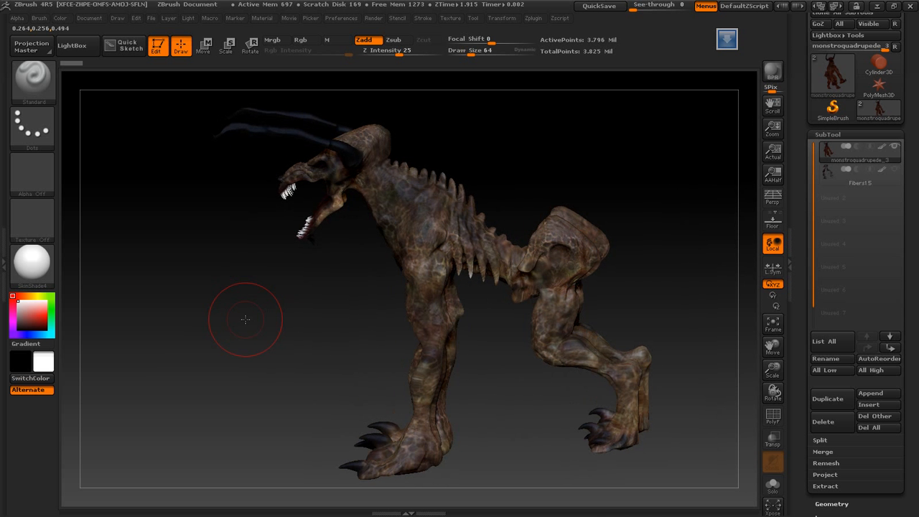
{"action": "left_click", "coordinate": [74, 46]}
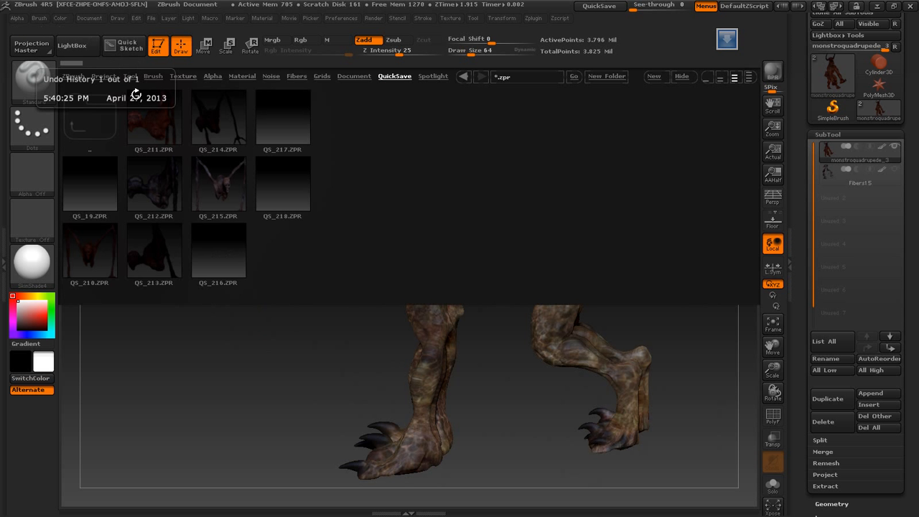
{"action": "double_click", "coordinate": [216, 211]}
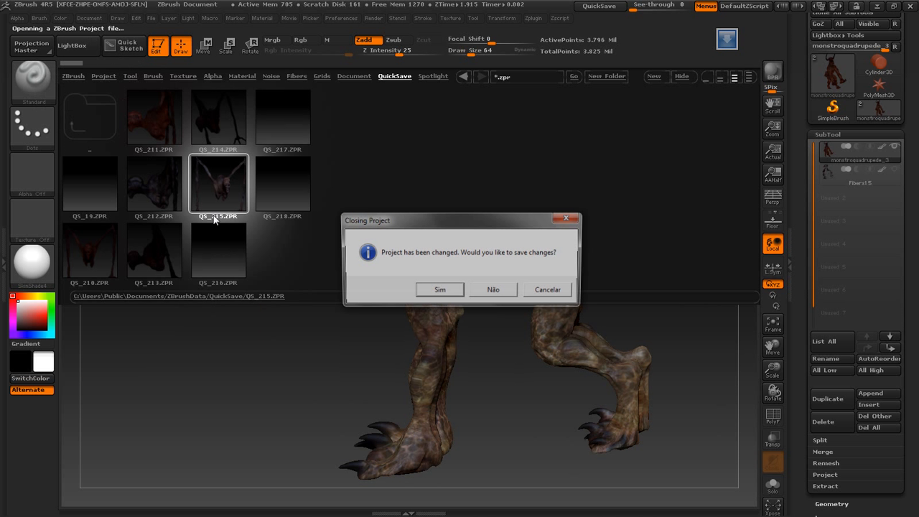
{"action": "left_click", "coordinate": [456, 295]}
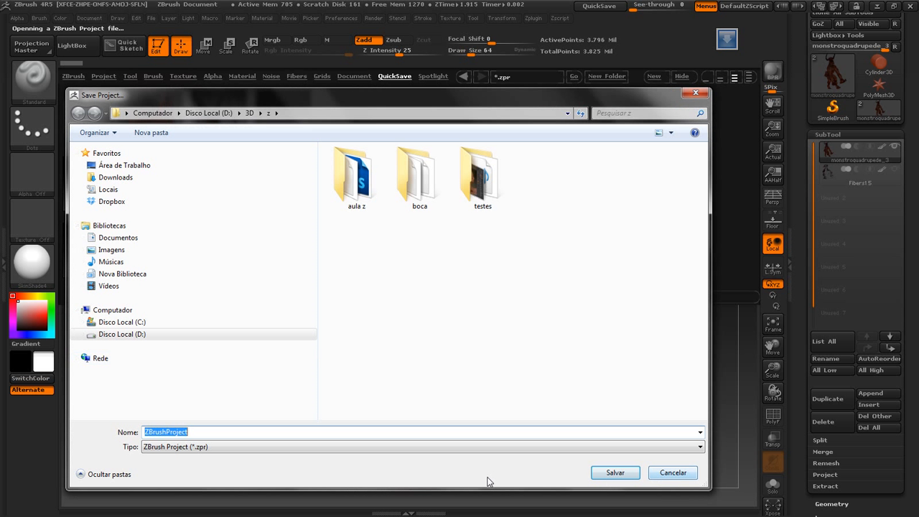
{"action": "left_click", "coordinate": [674, 475]}
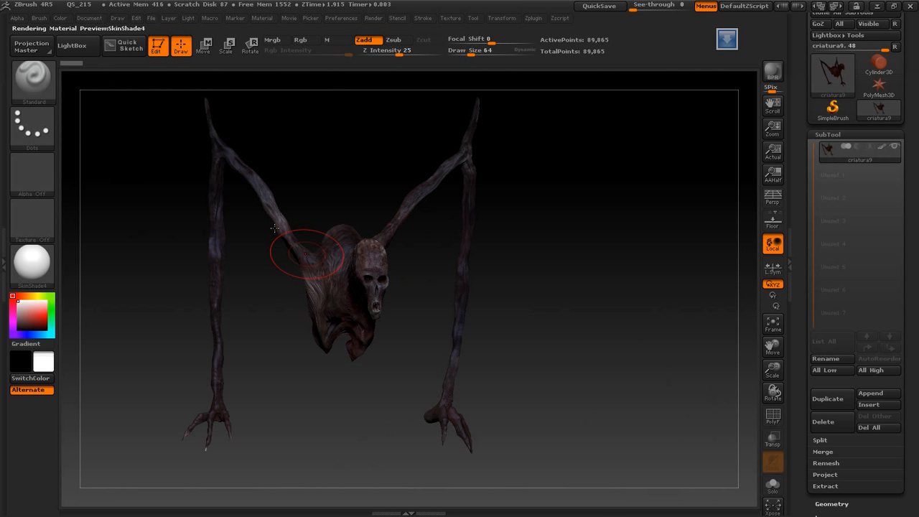
Step: Examine the long-armed creature model from the front and from the side
{"action": "left_click_drag", "start_coordinate": [679, 249], "coordinate": [648, 252]}
{"action": "left_click_drag", "start_coordinate": [762, 362], "coordinate": [600, 310]}
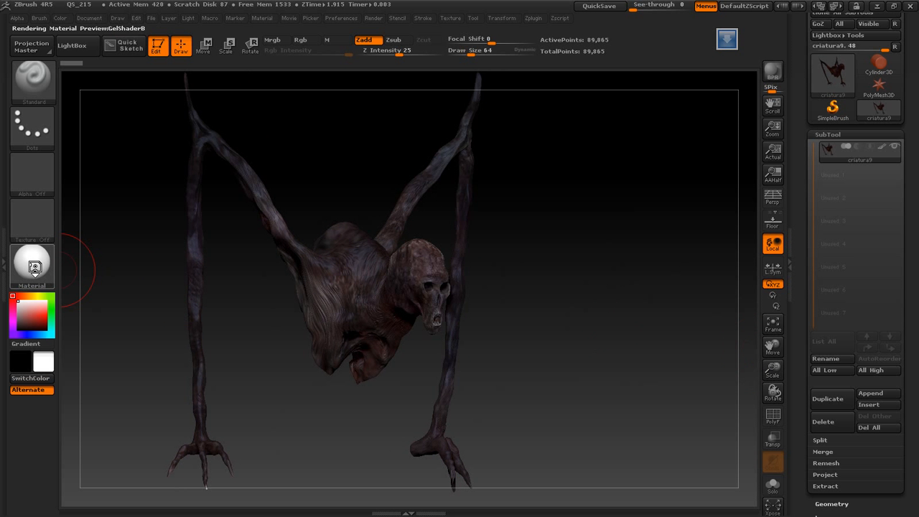
{"action": "left_click", "coordinate": [32, 264]}
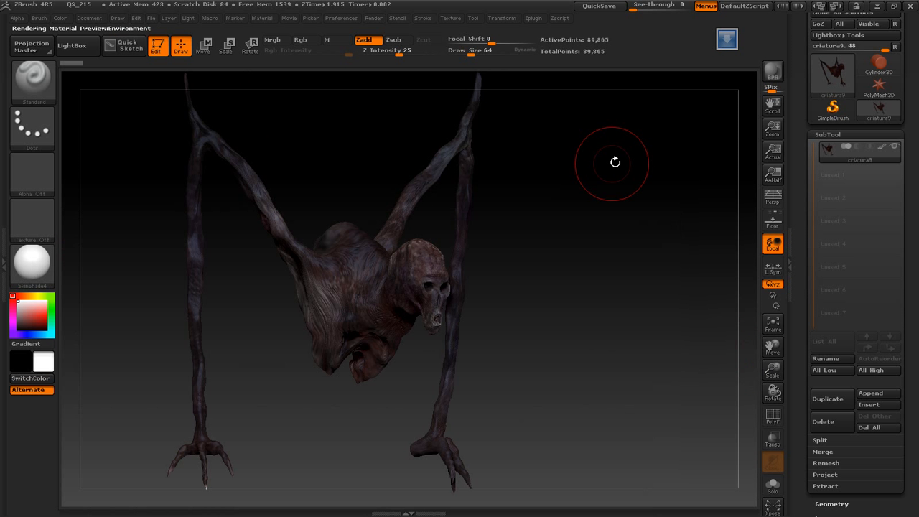
{"action": "left_click_drag", "start_coordinate": [641, 213], "coordinate": [584, 214]}
{"action": "left_click_drag", "start_coordinate": [772, 347], "coordinate": [691, 281]}
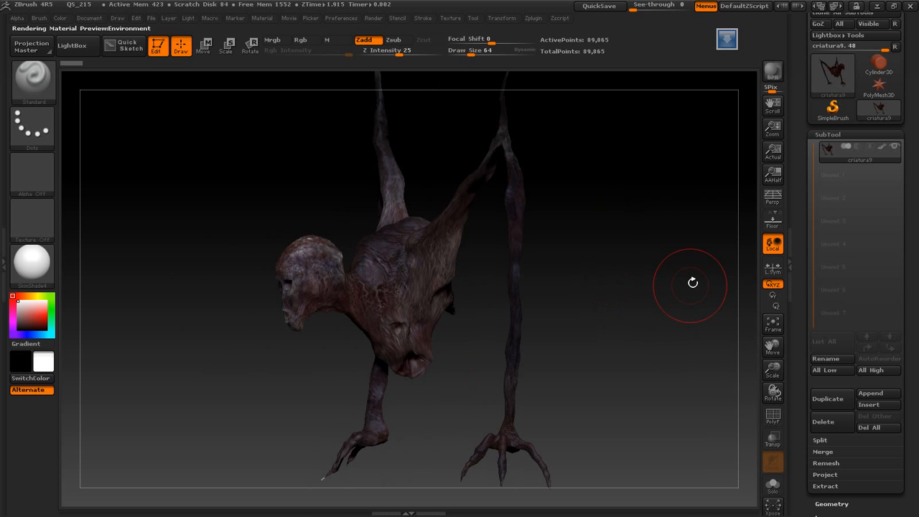
{"action": "left_click", "coordinate": [164, 175]}
Step: Replace the current canvas with a new blank document, declining to save the changes
{"action": "left_click", "coordinate": [89, 18]}
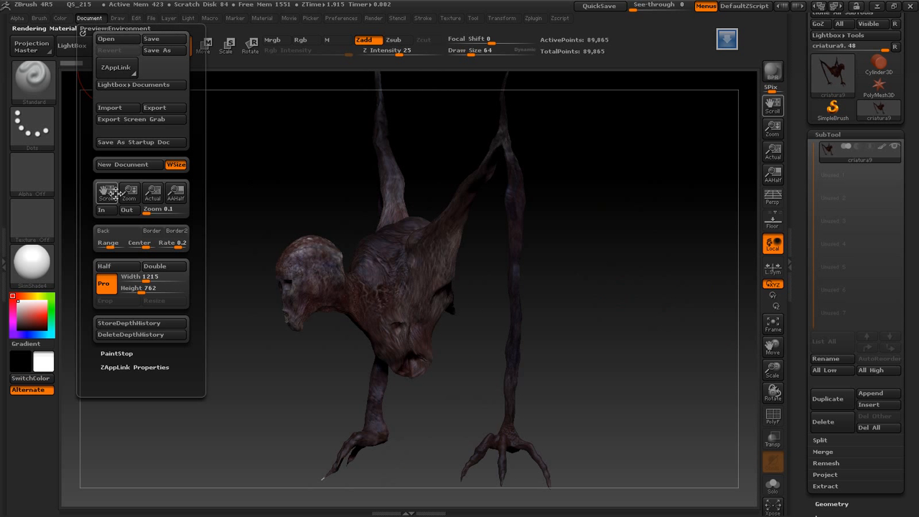
{"action": "left_click", "coordinate": [122, 164]}
{"action": "left_click", "coordinate": [500, 290]}
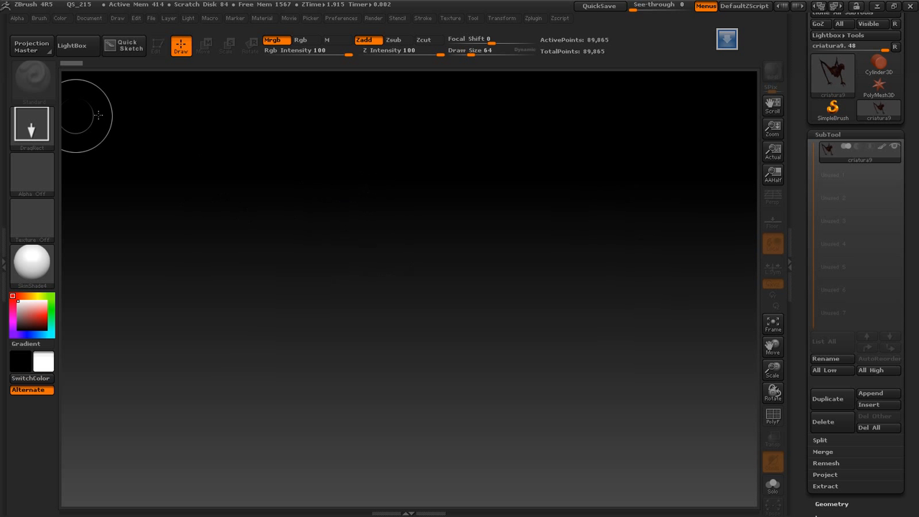
Step: Load headfx.ZTL from the Cassius FX Artes tool folder, place it on the canvas, enter Edit mode and hide LightBox
{"action": "left_click", "coordinate": [81, 52]}
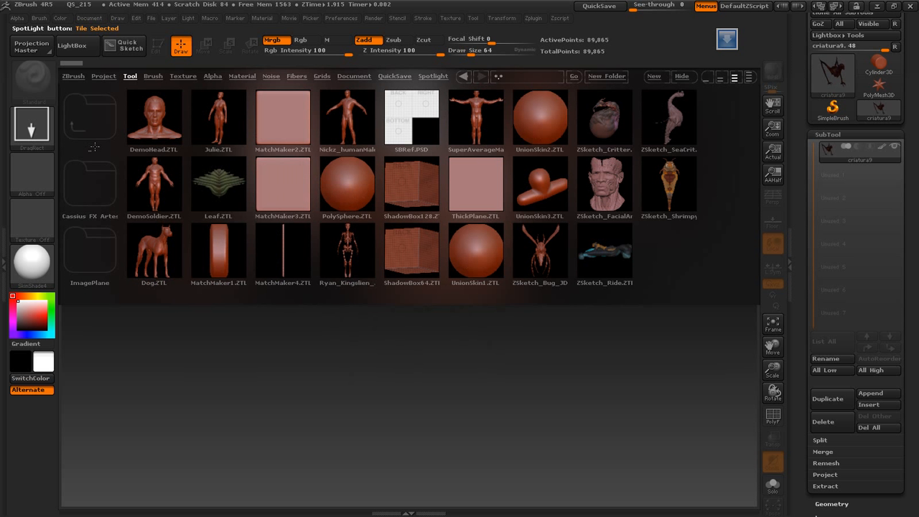
{"action": "left_click", "coordinate": [98, 188]}
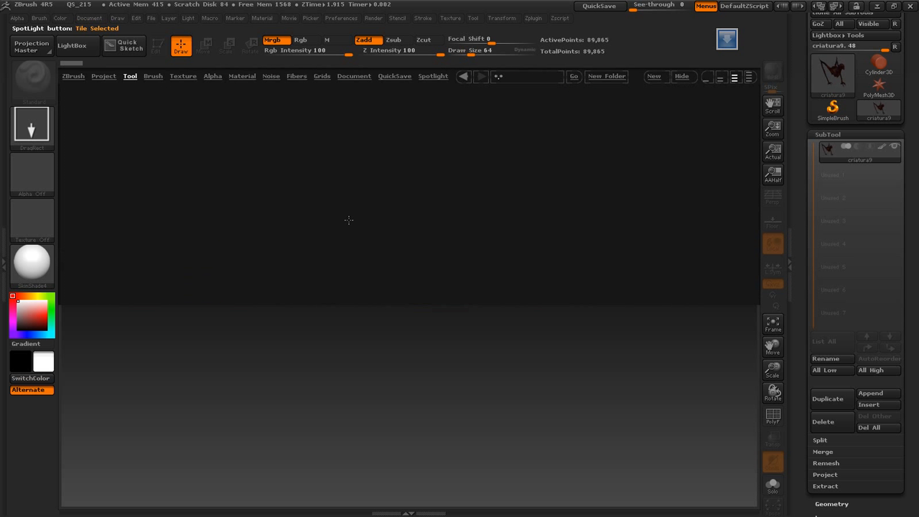
{"action": "double_click", "coordinate": [215, 127]}
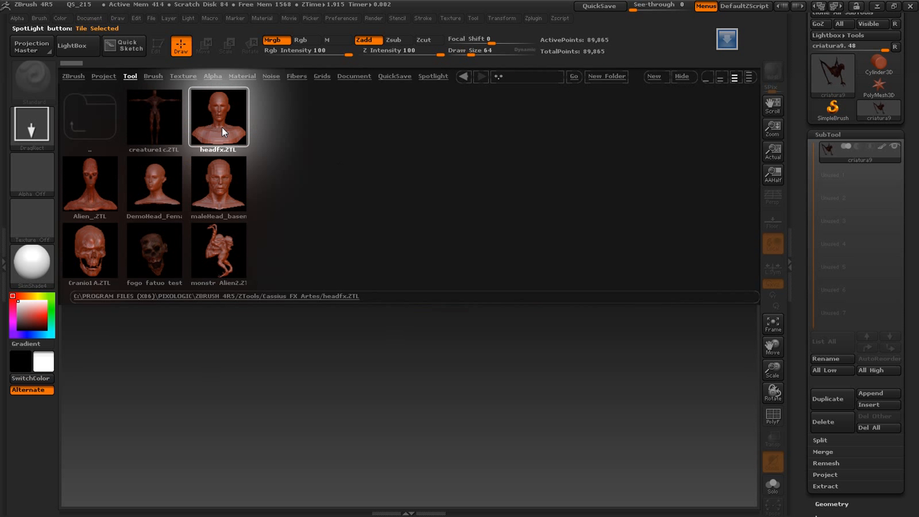
{"action": "left_click_drag", "start_coordinate": [440, 397], "coordinate": [441, 438]}
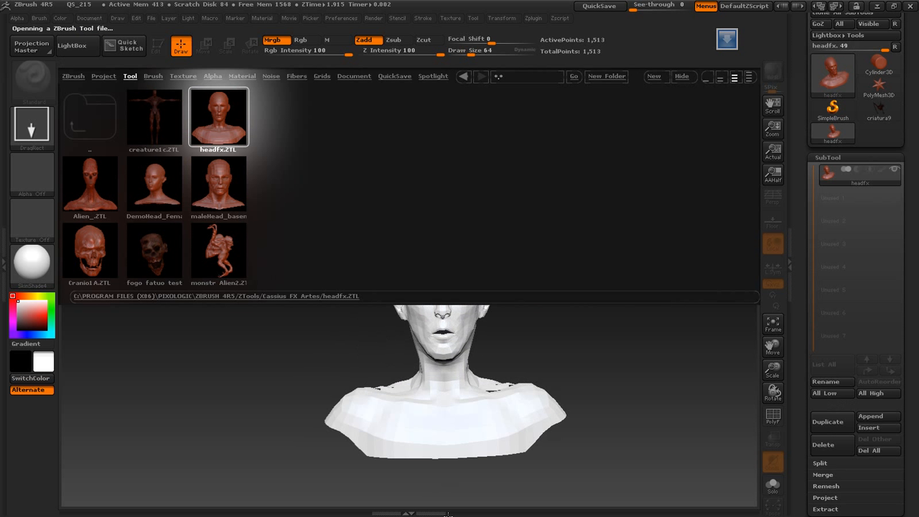
{"action": "key", "text": "t"}
{"action": "left_click", "coordinate": [72, 48]}
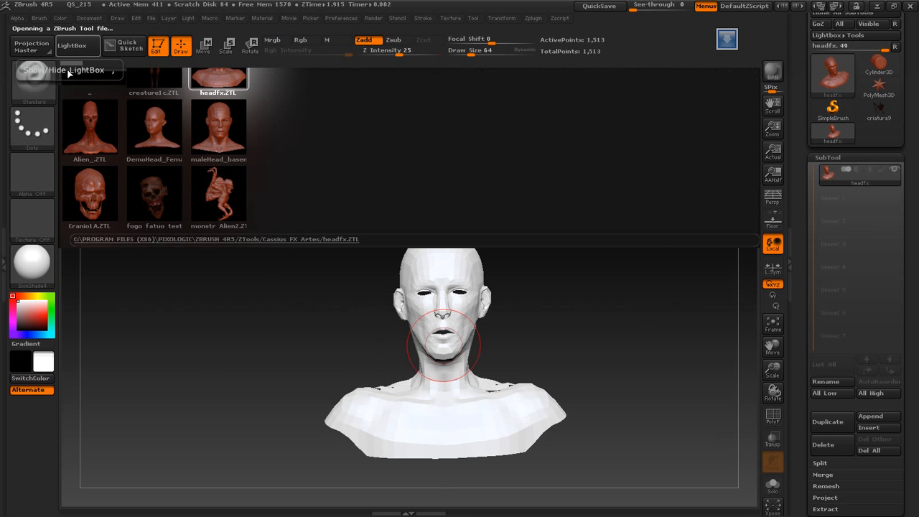
Step: Center the bust in a three-quarter view and apply the MatCap Red Wax material
{"action": "left_click_drag", "start_coordinate": [369, 211], "coordinate": [313, 204]}
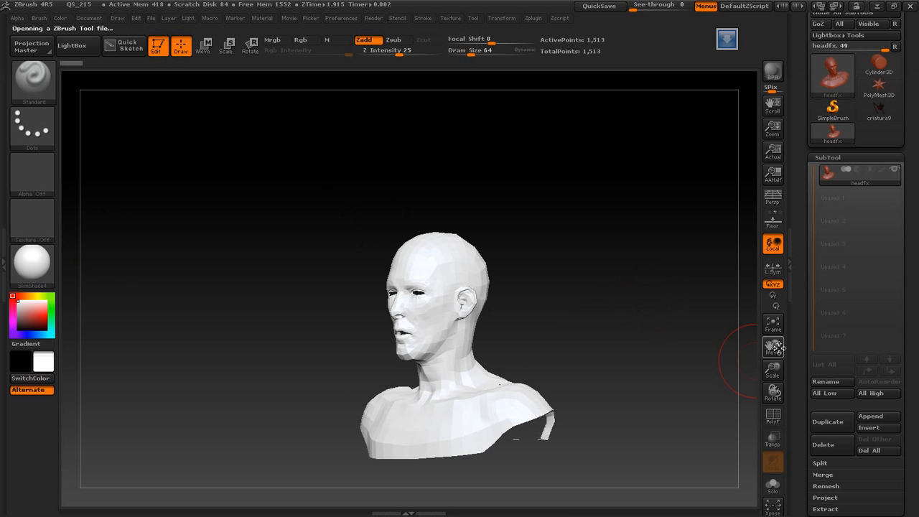
{"action": "left_click_drag", "start_coordinate": [776, 349], "coordinate": [768, 313]}
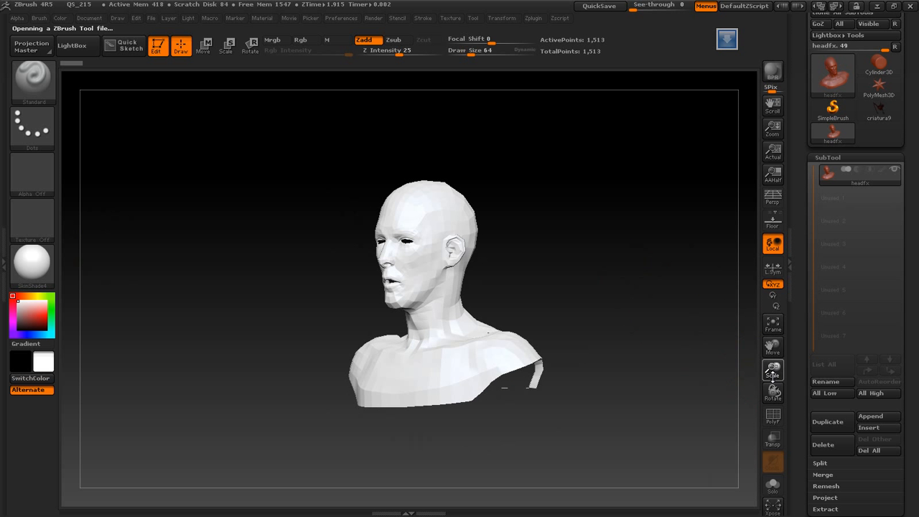
{"action": "left_click_drag", "start_coordinate": [711, 351], "coordinate": [642, 308]}
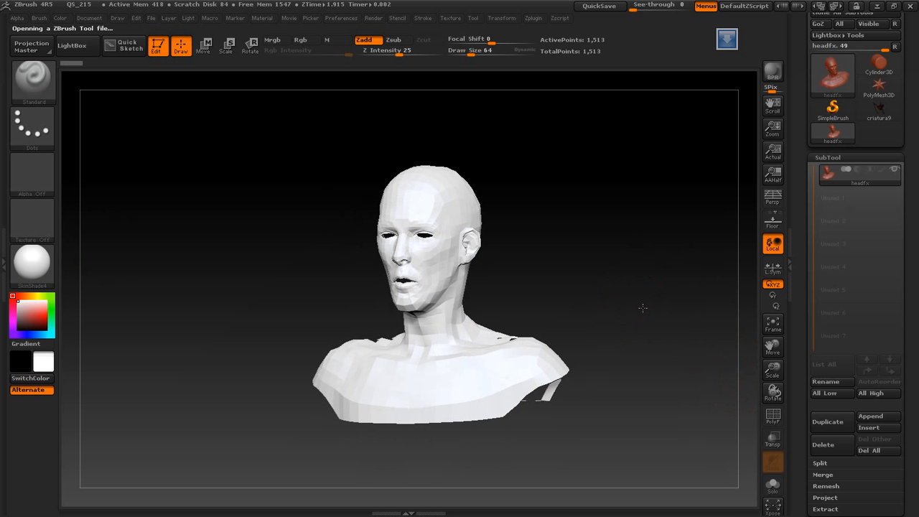
{"action": "left_click", "coordinate": [50, 266]}
{"action": "left_click", "coordinate": [94, 240]}
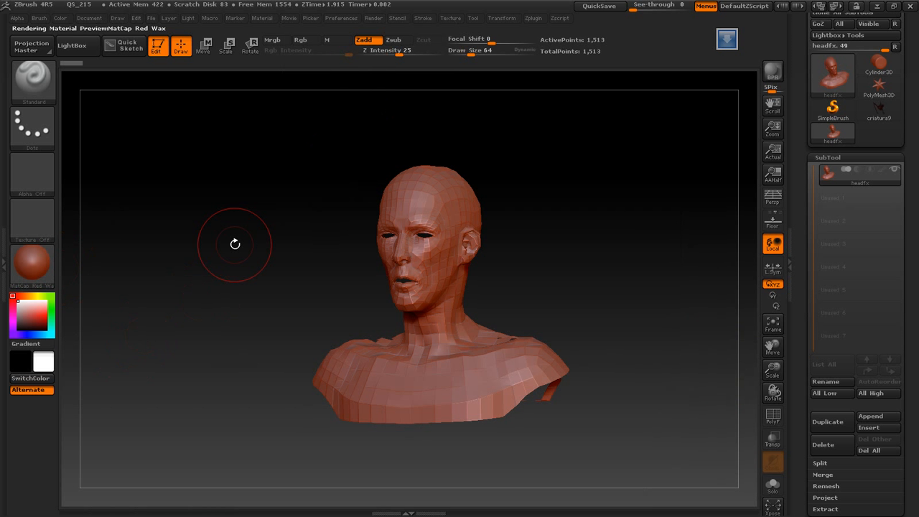
{"action": "left_click_drag", "start_coordinate": [653, 248], "coordinate": [648, 248]}
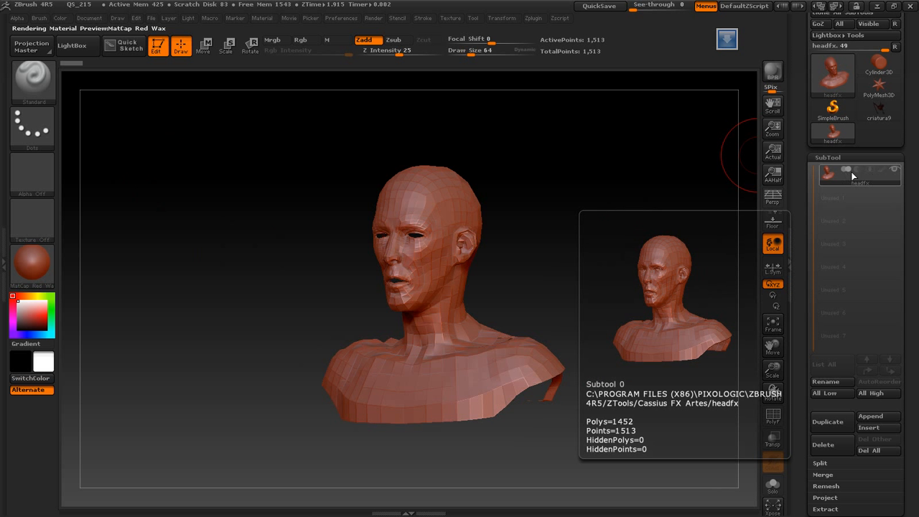
Step: Append a Sphere3D mesh as a new subtool to the head bust
{"action": "scroll", "coordinate": [854, 338], "scroll_direction": "down", "scroll_amount": 3}
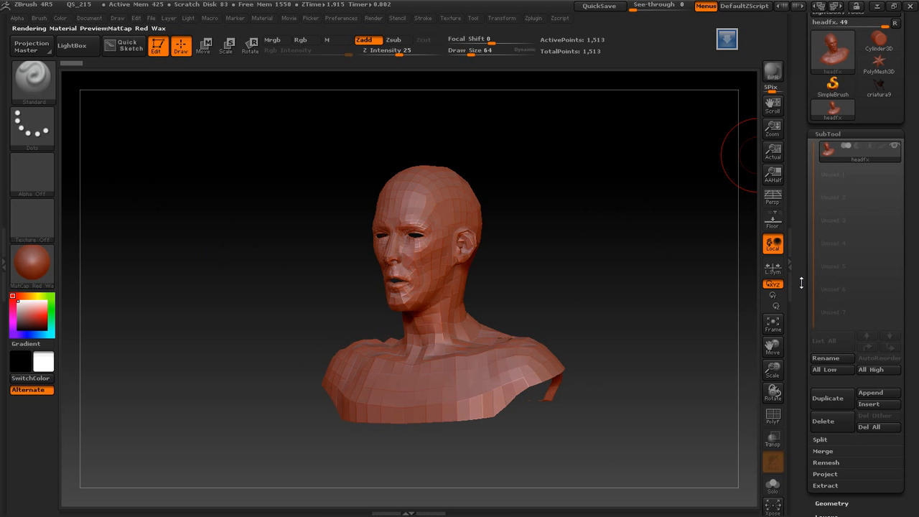
{"action": "left_click", "coordinate": [879, 368]}
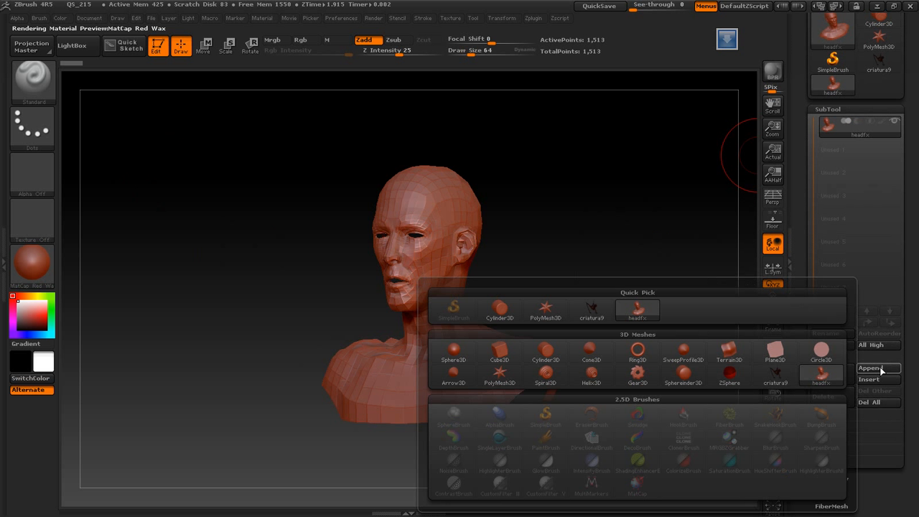
{"action": "left_click", "coordinate": [453, 351]}
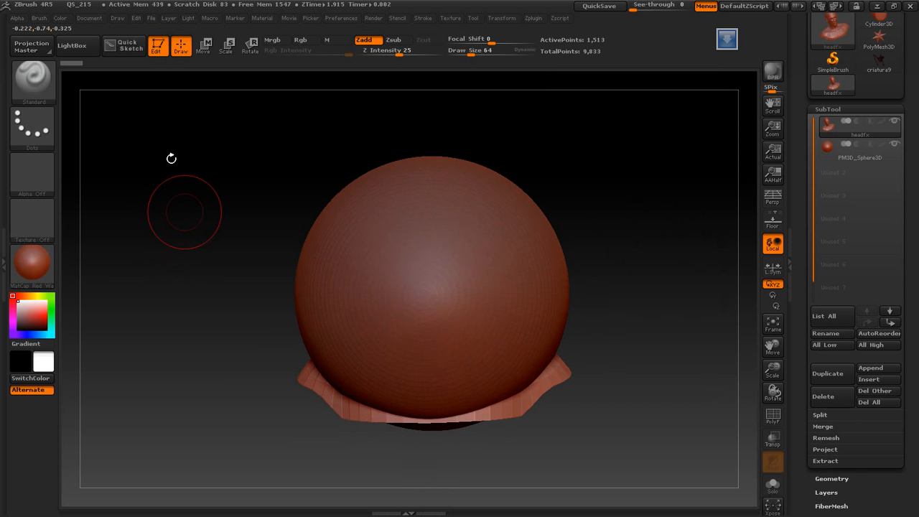
Step: Scale the PM3D_Sphere3D subtool down uniformly until it fits inside the head, and make the bust display as a transparent ghost
{"action": "left_click", "coordinate": [203, 46]}
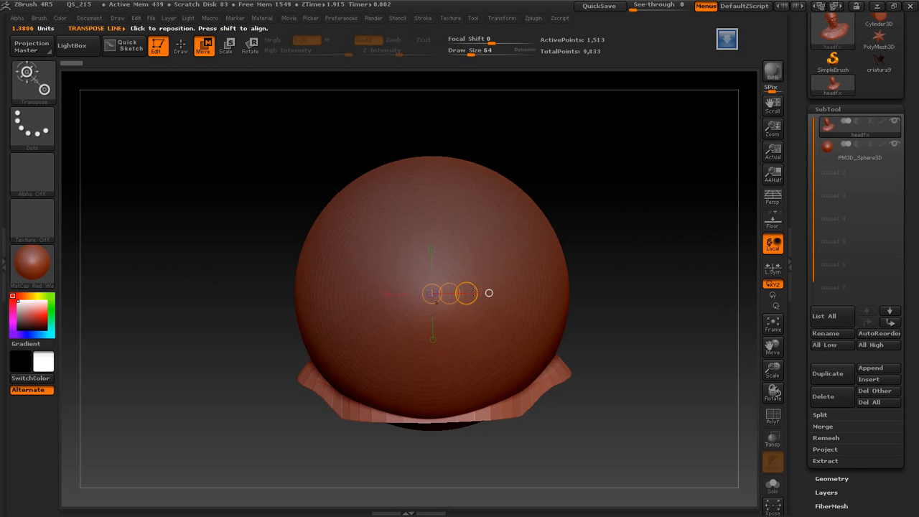
{"action": "left_click_drag", "start_coordinate": [473, 292], "coordinate": [657, 287]}
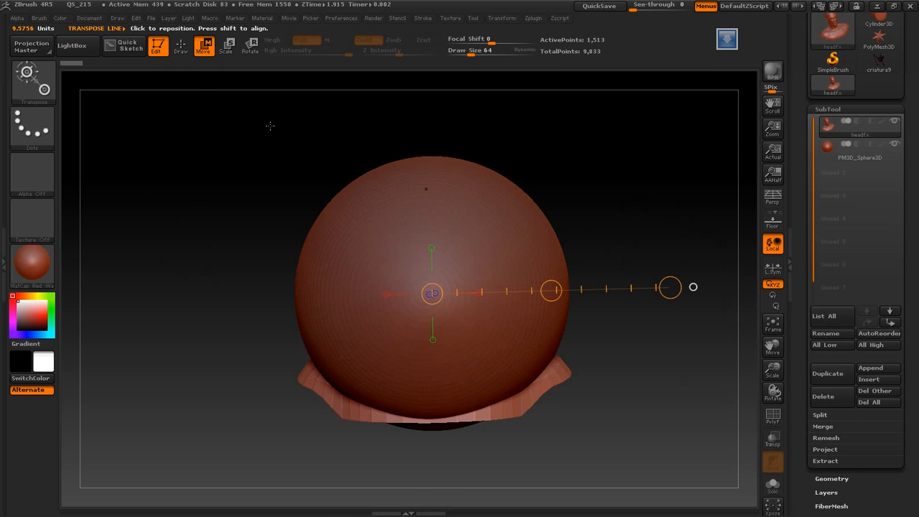
{"action": "left_click", "coordinate": [226, 45]}
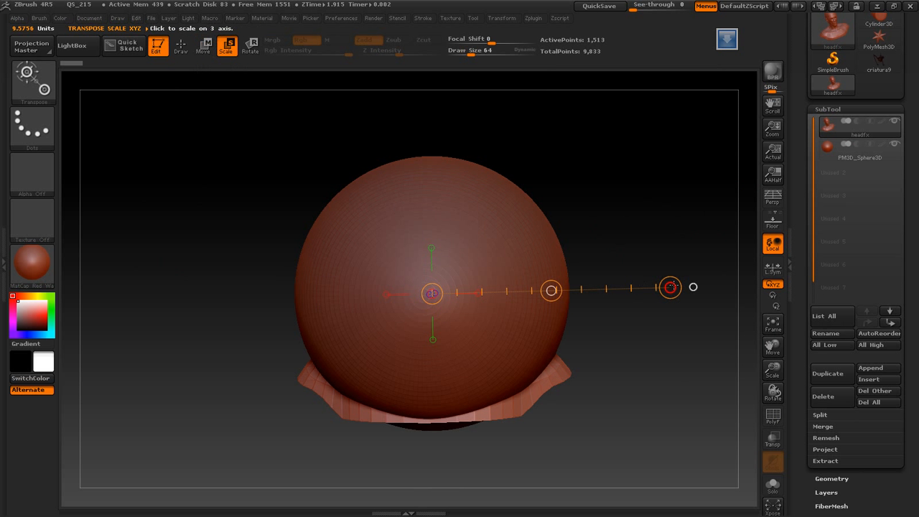
{"action": "left_click_drag", "start_coordinate": [670, 286], "coordinate": [574, 329]}
{"action": "left_click", "coordinate": [826, 154]}
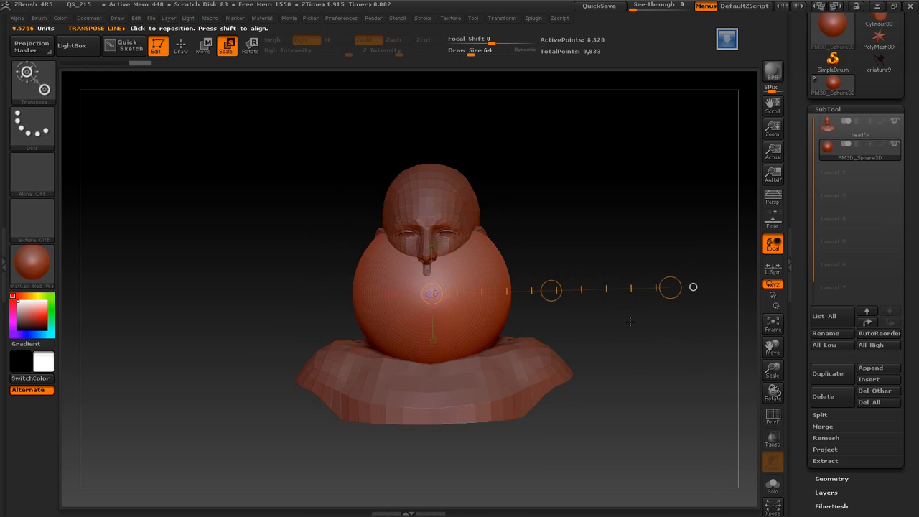
{"action": "left_click_drag", "start_coordinate": [670, 287], "coordinate": [613, 322]}
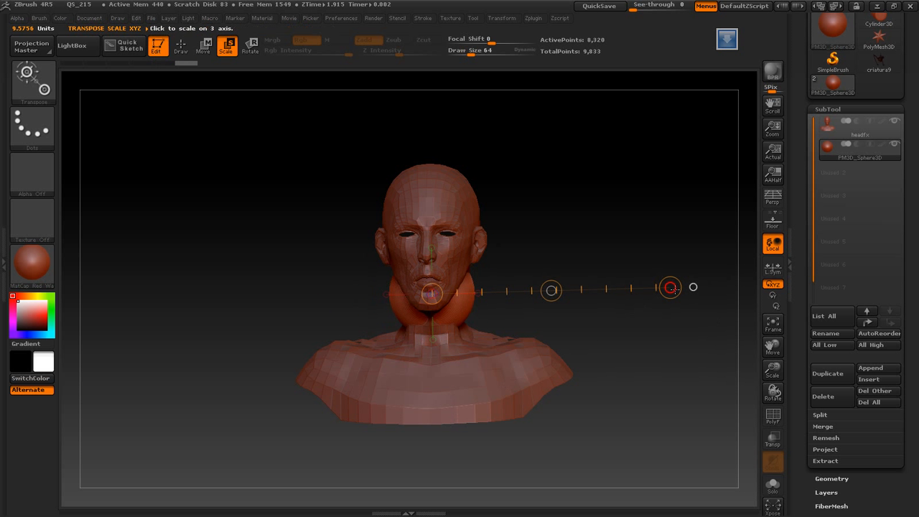
{"action": "left_click_drag", "start_coordinate": [668, 287], "coordinate": [546, 359]}
{"action": "left_click_drag", "start_coordinate": [462, 402], "coordinate": [462, 402]}
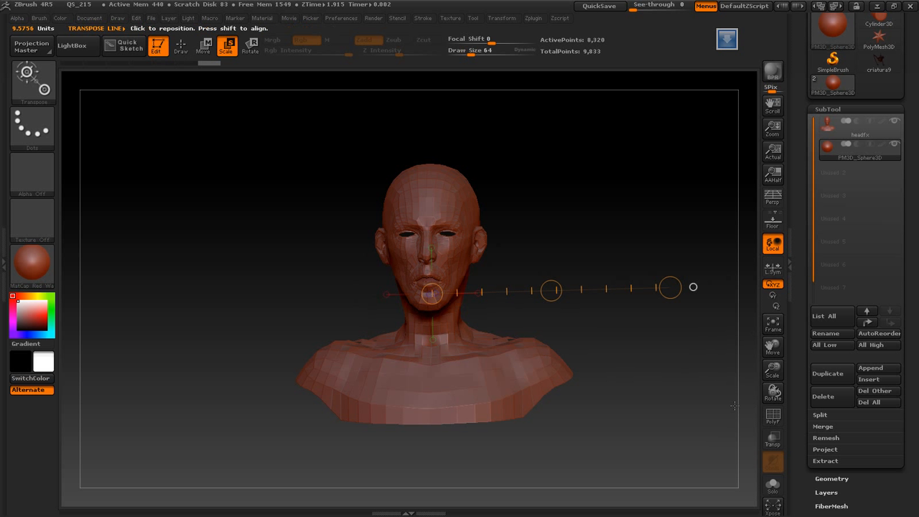
{"action": "left_click", "coordinate": [772, 437]}
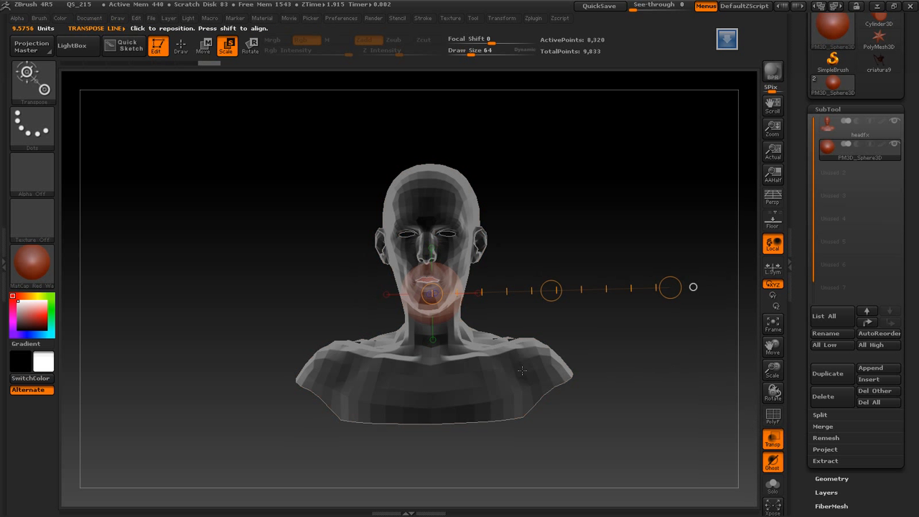
Step: Try to move the sphere up and forward to eye level in side view, and undo the move
{"action": "left_click_drag", "start_coordinate": [250, 277], "coordinate": [303, 277]}
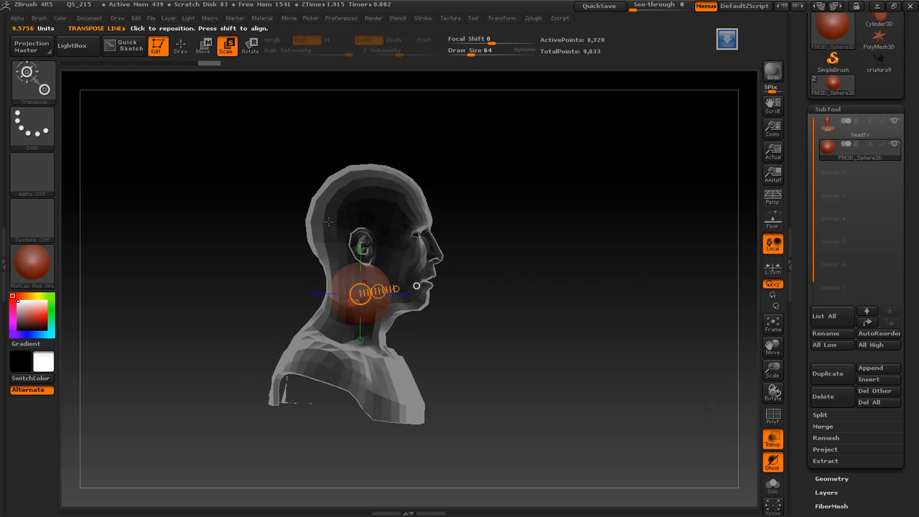
{"action": "key", "text": "w"}
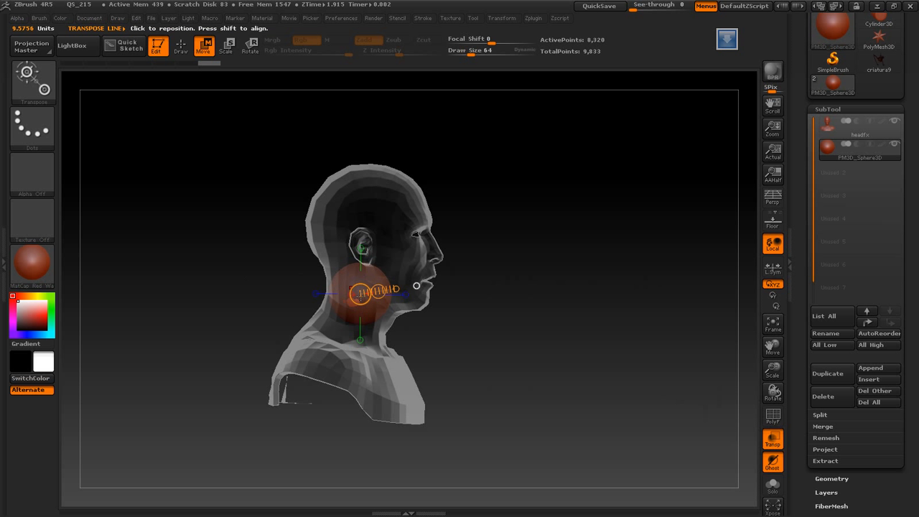
{"action": "left_click_drag", "start_coordinate": [378, 290], "coordinate": [406, 236]}
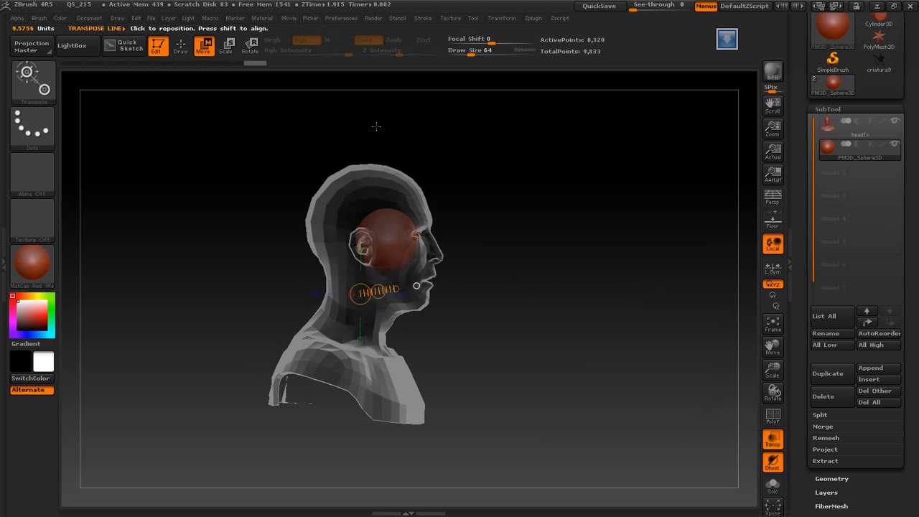
{"action": "left_click_drag", "start_coordinate": [580, 244], "coordinate": [282, 186]}
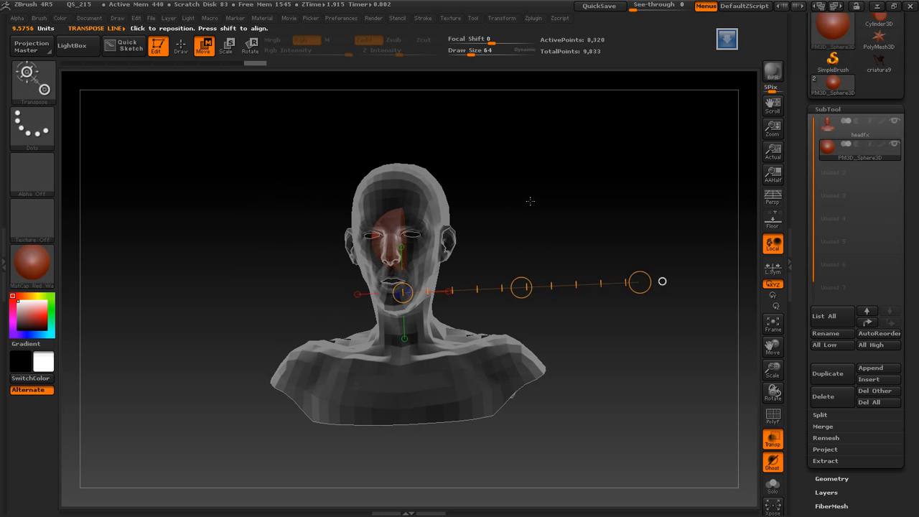
{"action": "key", "text": "ctrl+z"}
{"action": "key", "text": "ctrl+z"}
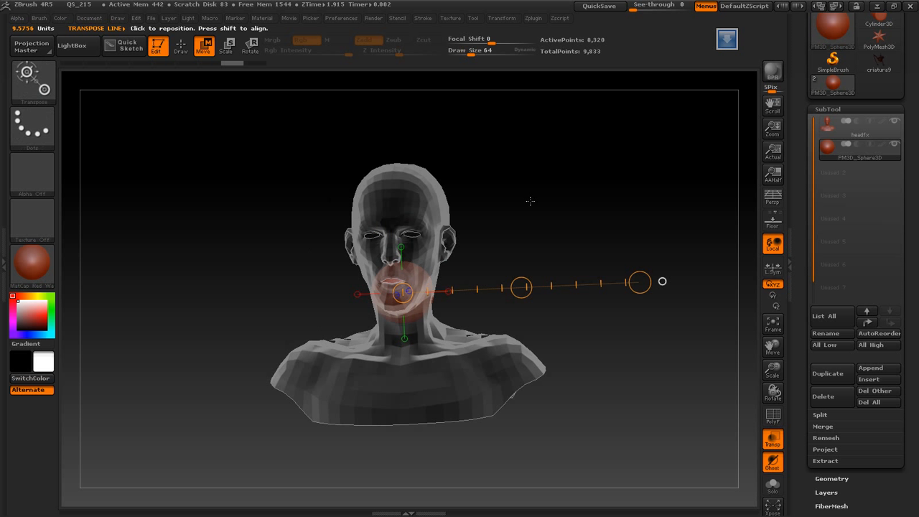
Step: Scale the PM3D_Sphere3D subtool down uniformly to about eyeball size
{"action": "left_click", "coordinate": [229, 52]}
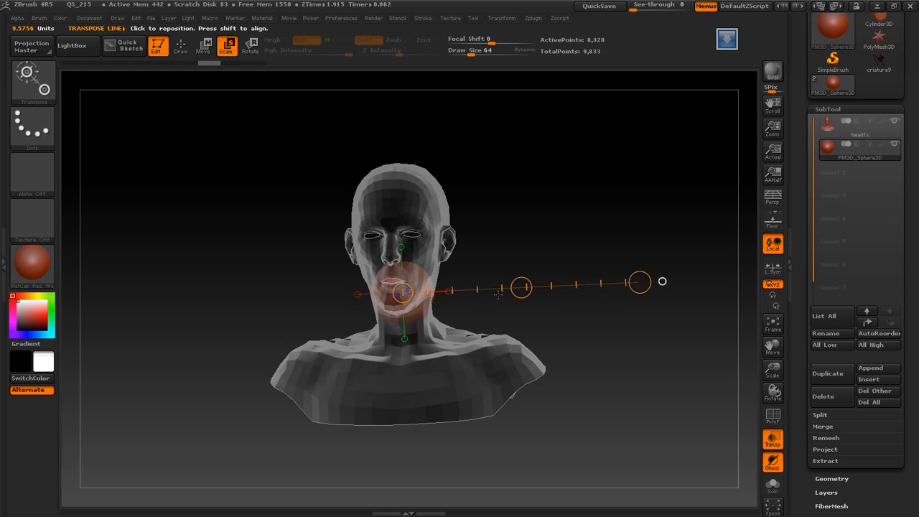
{"action": "mouse_move", "coordinate": [520, 287]}
{"action": "left_mouse_down"}
{"action": "mouse_move", "coordinate": [507, 294]}
{"action": "mouse_move", "coordinate": [524, 294]}
{"action": "left_mouse_up"}
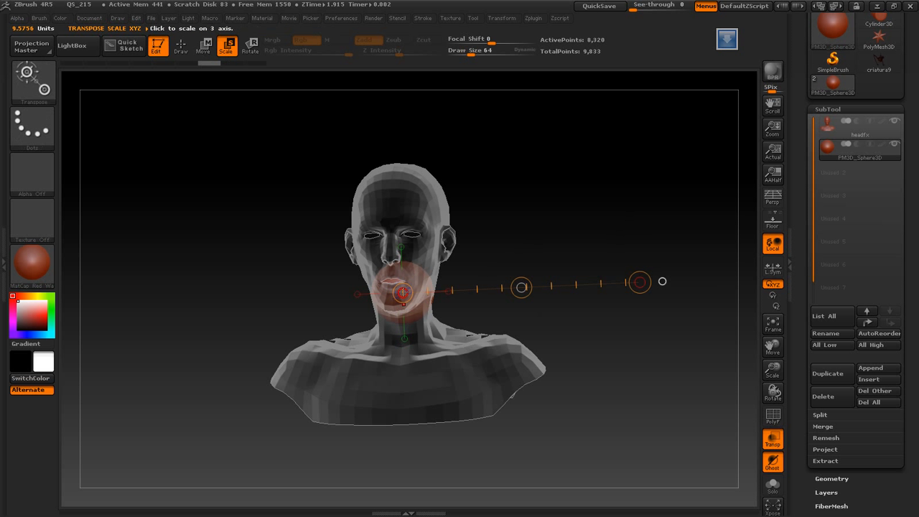
{"action": "left_click_drag", "start_coordinate": [402, 290], "coordinate": [394, 291]}
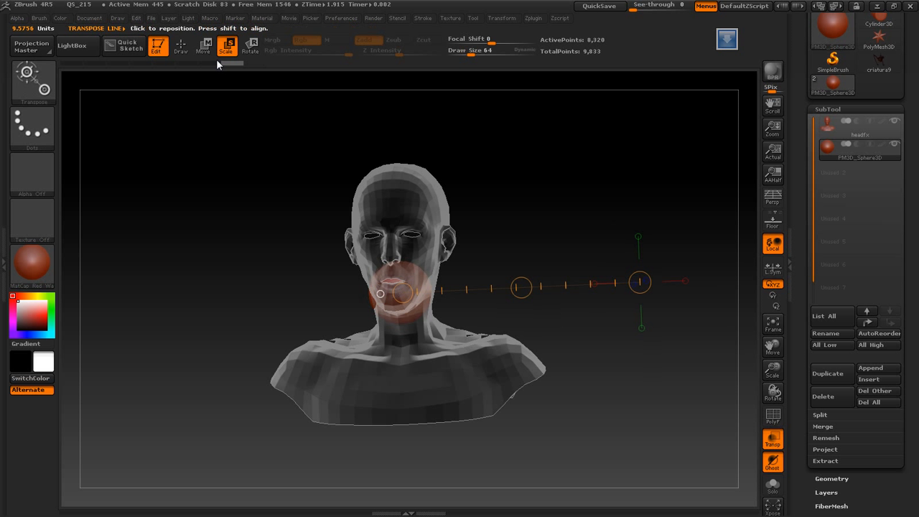
{"action": "left_click_drag", "start_coordinate": [639, 281], "coordinate": [468, 395]}
{"action": "left_click_drag", "start_coordinate": [639, 283], "coordinate": [611, 312]}
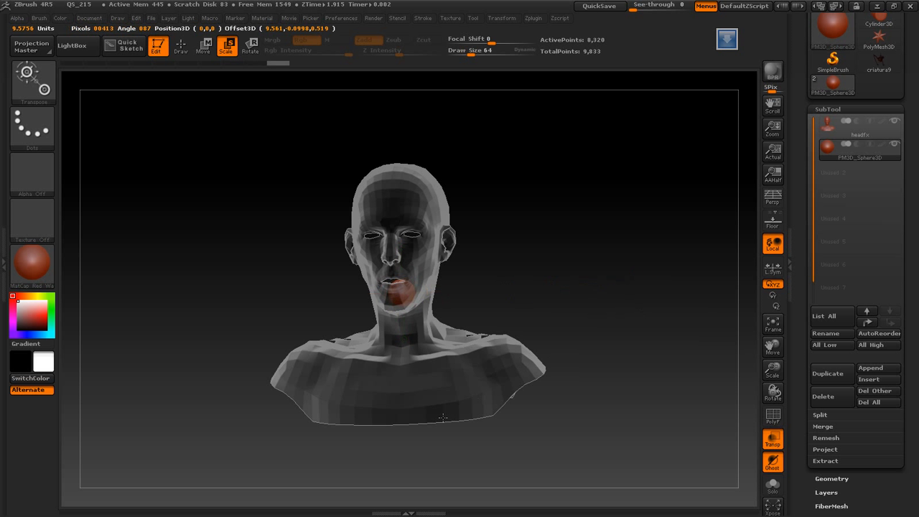
{"action": "left_click_drag", "start_coordinate": [443, 417], "coordinate": [441, 418]}
{"action": "left_click_drag", "start_coordinate": [639, 282], "coordinate": [577, 332]}
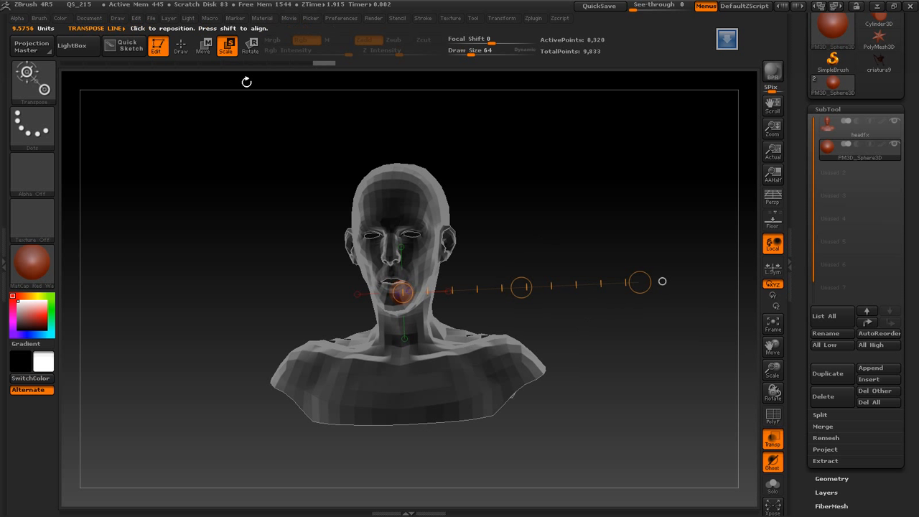
Step: Move the small sphere up and forward into the eye socket on the viewer's left of the face
{"action": "left_click", "coordinate": [204, 47]}
{"action": "left_click_drag", "start_coordinate": [521, 287], "coordinate": [494, 233]}
{"action": "left_click_drag", "start_coordinate": [281, 226], "coordinate": [292, 233]}
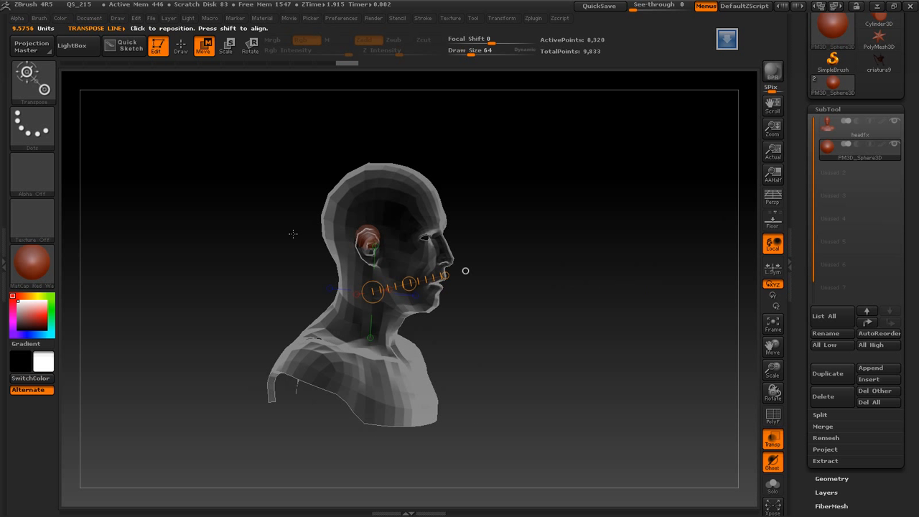
{"action": "left_click_drag", "start_coordinate": [372, 290], "coordinate": [479, 282]}
{"action": "left_click_drag", "start_coordinate": [643, 237], "coordinate": [603, 238]}
{"action": "left_click_drag", "start_coordinate": [512, 281], "coordinate": [502, 282]}
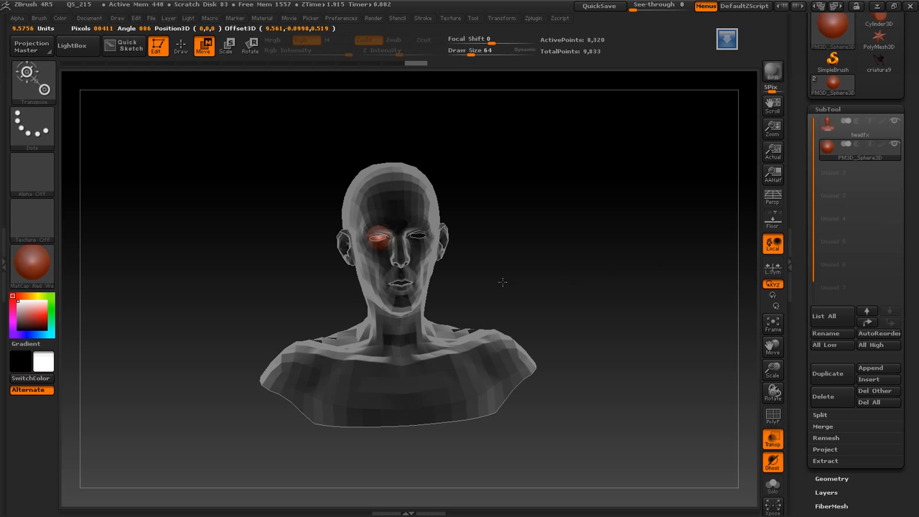
{"action": "mouse_move", "coordinate": [234, 221]}
{"action": "left_mouse_down"}
{"action": "mouse_move", "coordinate": [237, 302]}
{"action": "mouse_move", "coordinate": [238, 250]}
{"action": "mouse_move", "coordinate": [246, 261]}
{"action": "mouse_move", "coordinate": [229, 240]}
{"action": "mouse_move", "coordinate": [238, 237]}
{"action": "left_mouse_up"}
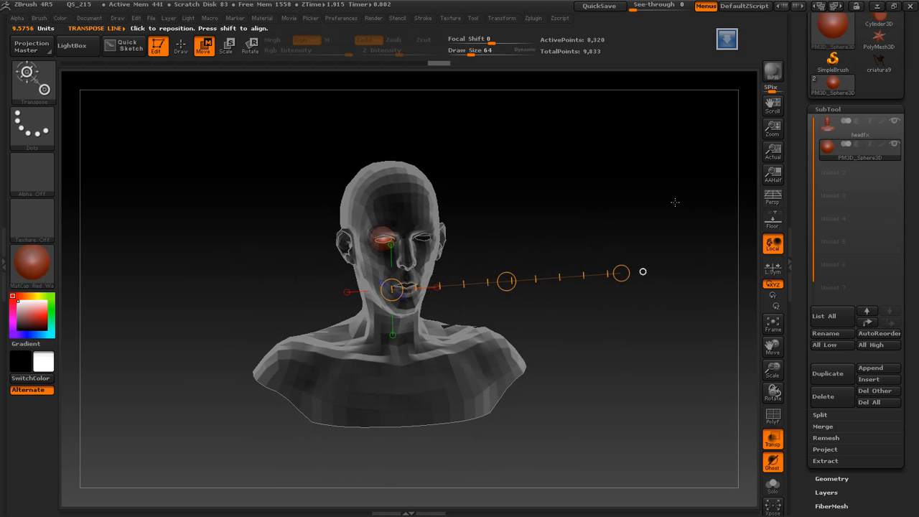
Step: Return to Draw mode, turn off the transparent ghost display, and frame the bust larger on the canvas
{"action": "key", "text": "q"}
{"action": "left_click_drag", "start_coordinate": [625, 232], "coordinate": [590, 234]}
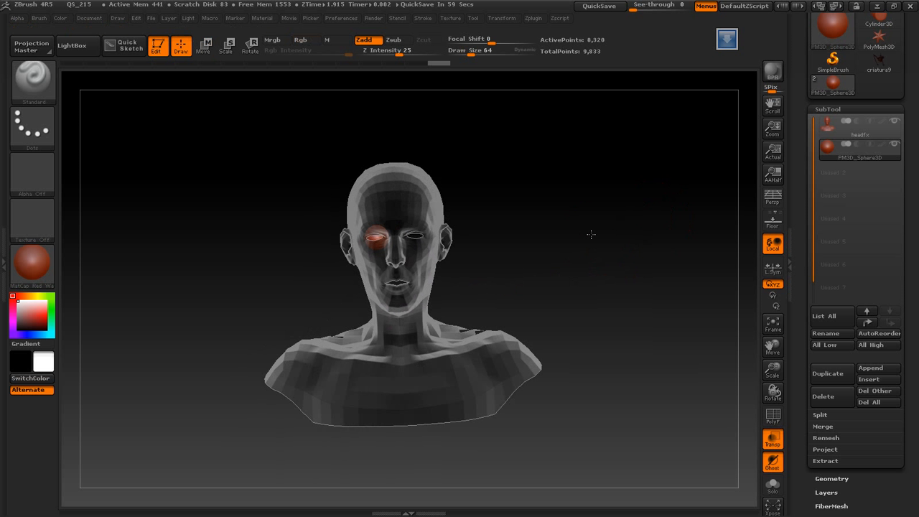
{"action": "left_click", "coordinate": [772, 439]}
{"action": "left_click_drag", "start_coordinate": [615, 250], "coordinate": [618, 246]}
{"action": "left_click_drag", "start_coordinate": [772, 370], "coordinate": [774, 384]}
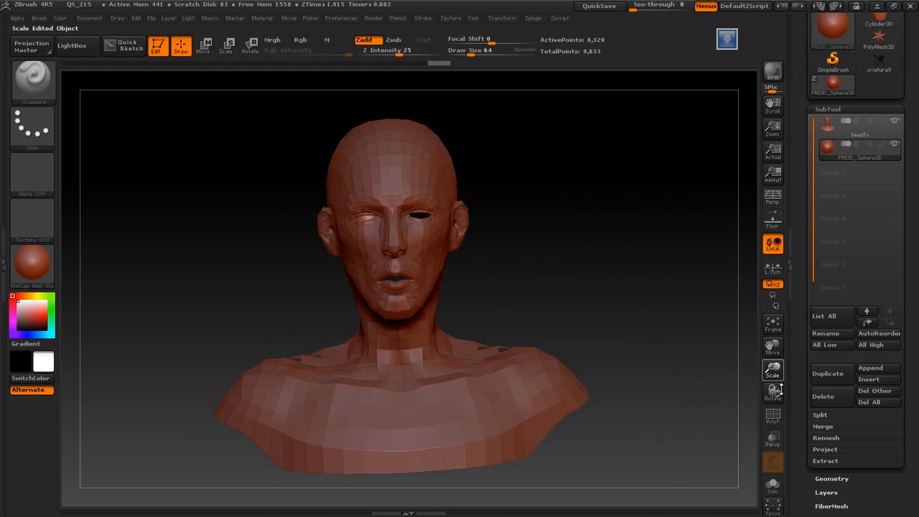
{"action": "left_click_drag", "start_coordinate": [663, 254], "coordinate": [662, 260]}
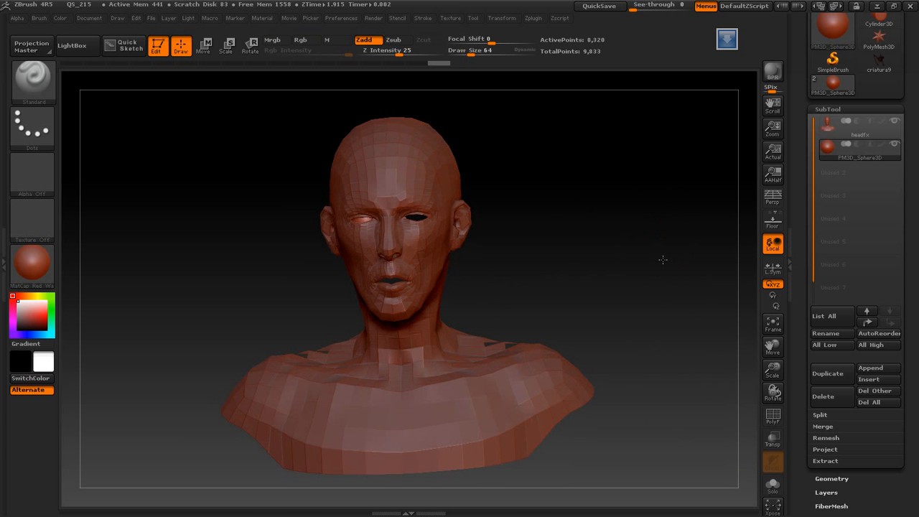
Step: Mirror the eyeball sphere across the X axis with SubTool Master, merging the copy into one subtool
{"action": "left_click", "coordinate": [534, 20]}
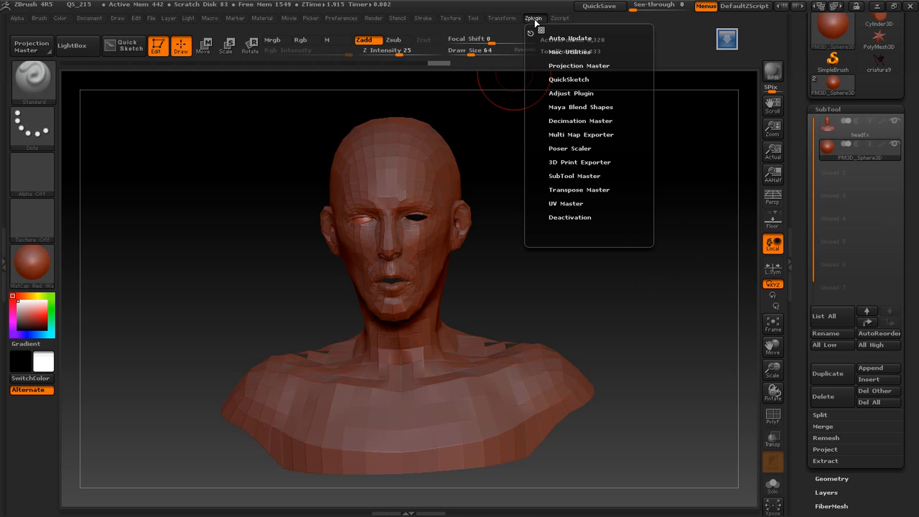
{"action": "left_click", "coordinate": [574, 176]}
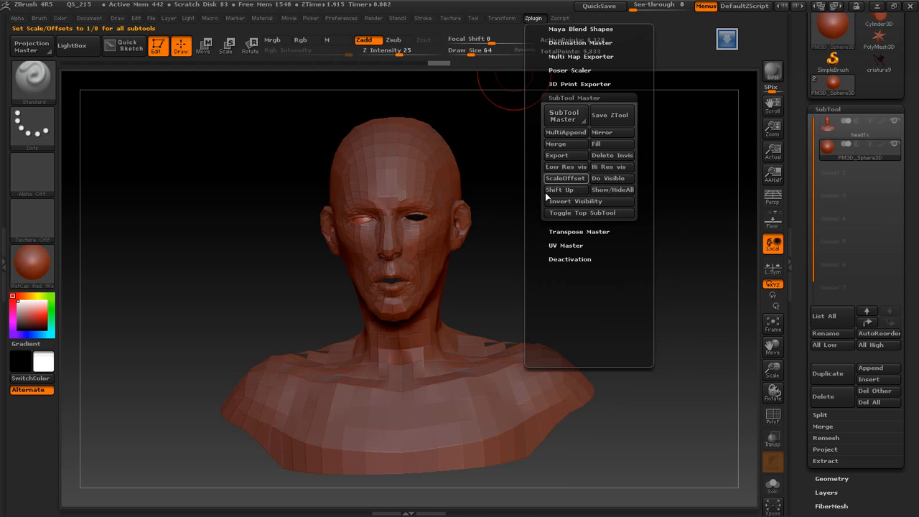
{"action": "left_click", "coordinate": [564, 116]}
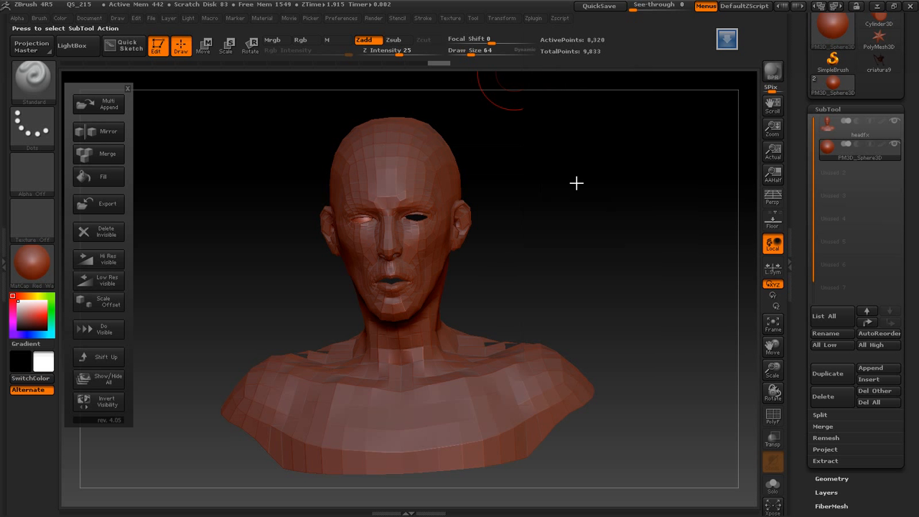
{"action": "left_click", "coordinate": [113, 134]}
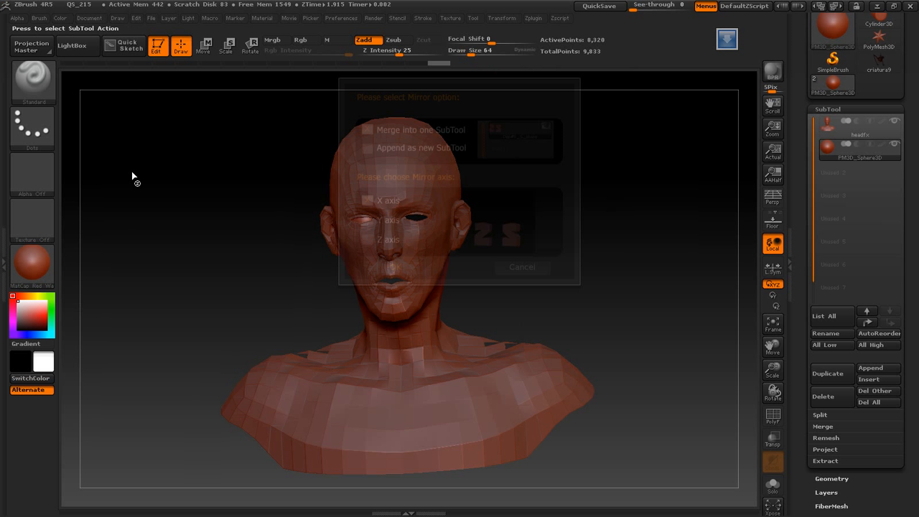
{"action": "left_click", "coordinate": [367, 200]}
{"action": "left_click", "coordinate": [393, 266]}
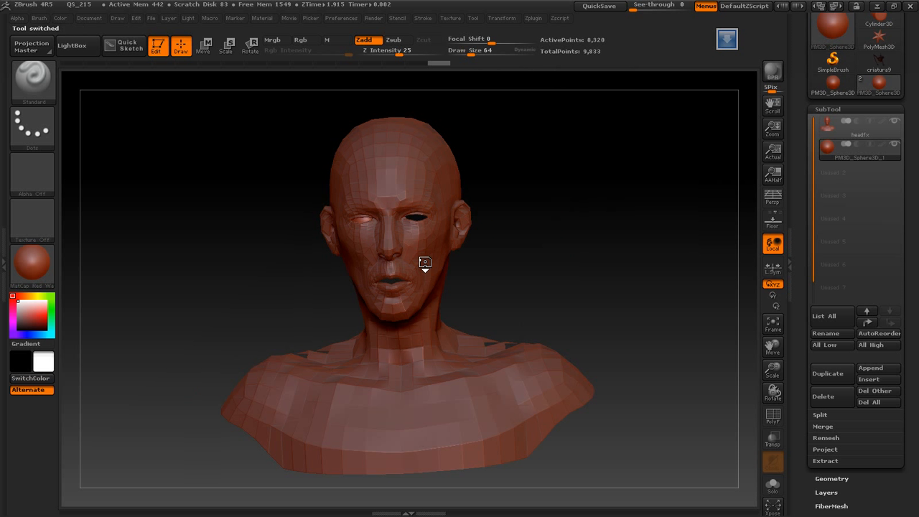
{"action": "left_click_drag", "start_coordinate": [524, 241], "coordinate": [603, 233]}
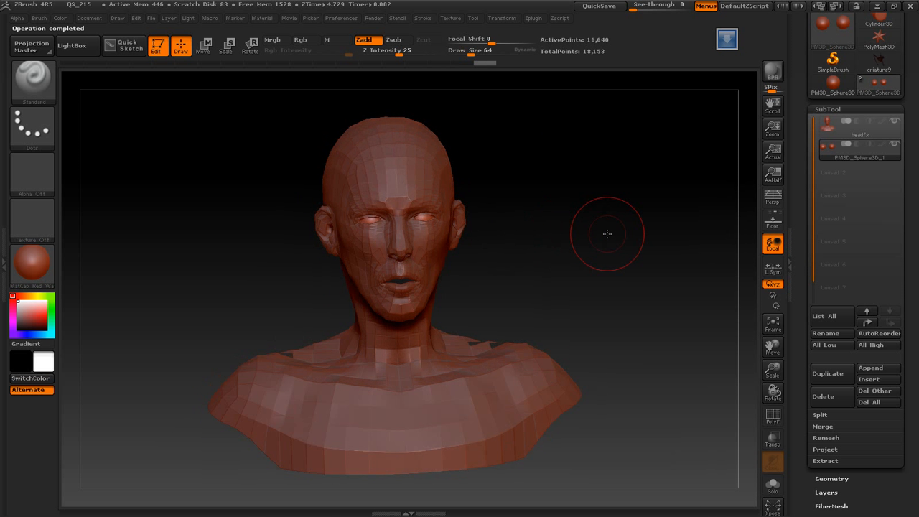
Step: Make the headfx bust the active subtool and show it centered from the front
{"action": "left_click", "coordinate": [858, 130]}
{"action": "mouse_move", "coordinate": [570, 237]}
{"action": "left_mouse_down"}
{"action": "mouse_move", "coordinate": [564, 230]}
{"action": "mouse_move", "coordinate": [605, 246]}
{"action": "mouse_move", "coordinate": [581, 246]}
{"action": "left_mouse_up"}
{"action": "left_click_drag", "start_coordinate": [777, 343], "coordinate": [782, 355]}
{"action": "left_click_drag", "start_coordinate": [614, 318], "coordinate": [632, 301]}
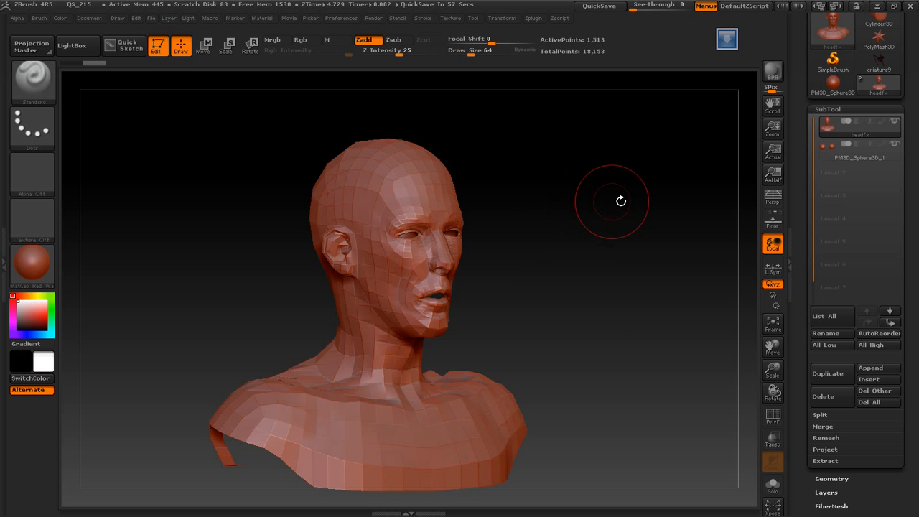
{"action": "left_click_drag", "start_coordinate": [619, 199], "coordinate": [598, 200]}
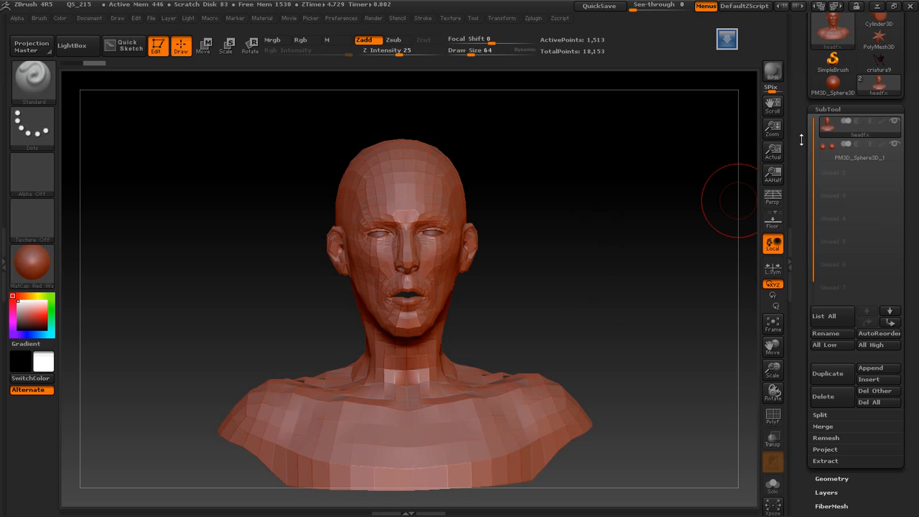
Step: Divide the headfx bust's geometry twice, up to subdivision level 3
{"action": "mouse_move", "coordinate": [801, 140]}
{"action": "left_mouse_down"}
{"action": "mouse_move", "coordinate": [800, 82]}
{"action": "mouse_move", "coordinate": [801, 144]}
{"action": "left_mouse_up"}
{"action": "left_click", "coordinate": [822, 116]}
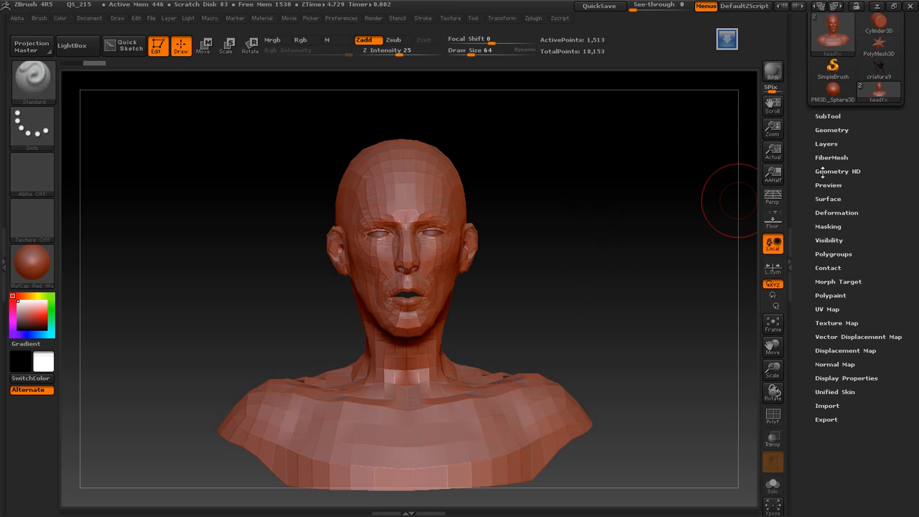
{"action": "left_click", "coordinate": [828, 116]}
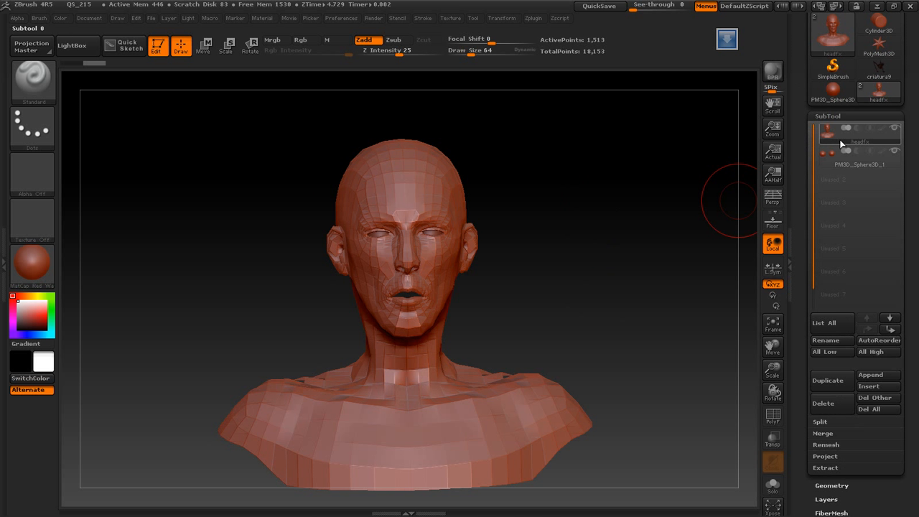
{"action": "mouse_move", "coordinate": [846, 144]}
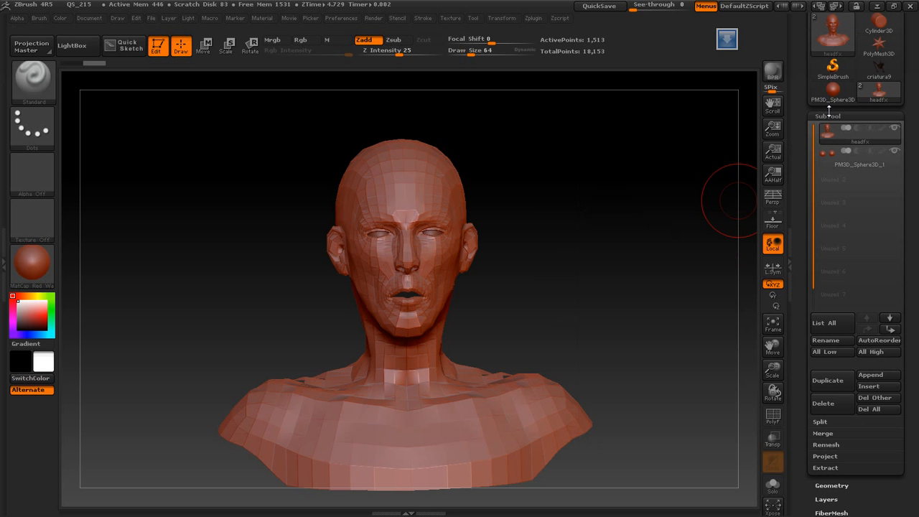
{"action": "left_click", "coordinate": [828, 115]}
{"action": "left_click", "coordinate": [823, 129]}
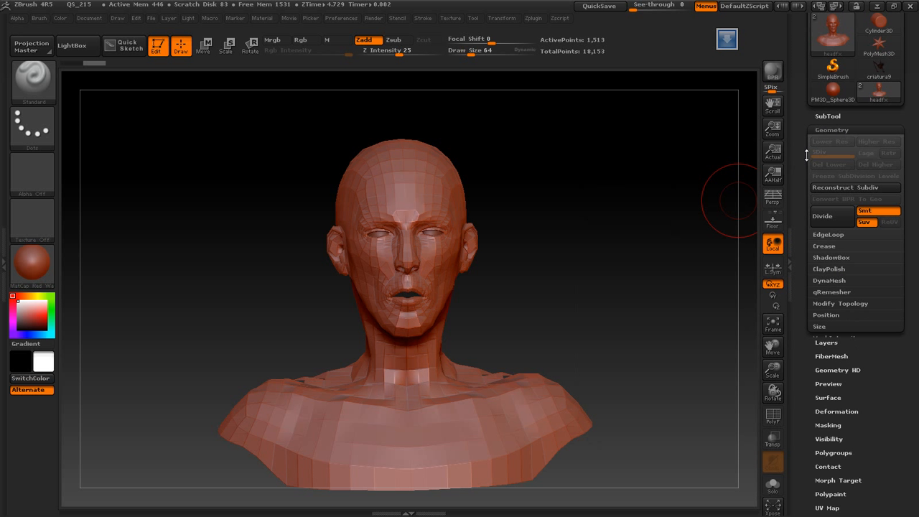
{"action": "left_click", "coordinate": [833, 222]}
{"action": "mouse_move", "coordinate": [527, 304]}
{"action": "left_mouse_down"}
{"action": "mouse_move", "coordinate": [562, 277]}
{"action": "mouse_move", "coordinate": [578, 278]}
{"action": "mouse_move", "coordinate": [564, 280]}
{"action": "mouse_move", "coordinate": [578, 266]}
{"action": "mouse_move", "coordinate": [604, 267]}
{"action": "mouse_move", "coordinate": [595, 267]}
{"action": "left_mouse_up"}
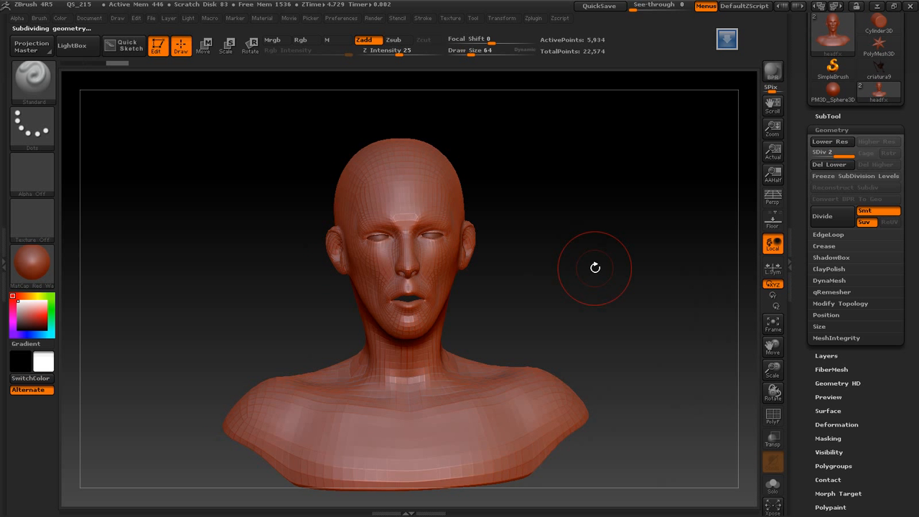
{"action": "key", "text": "ctrl+d"}
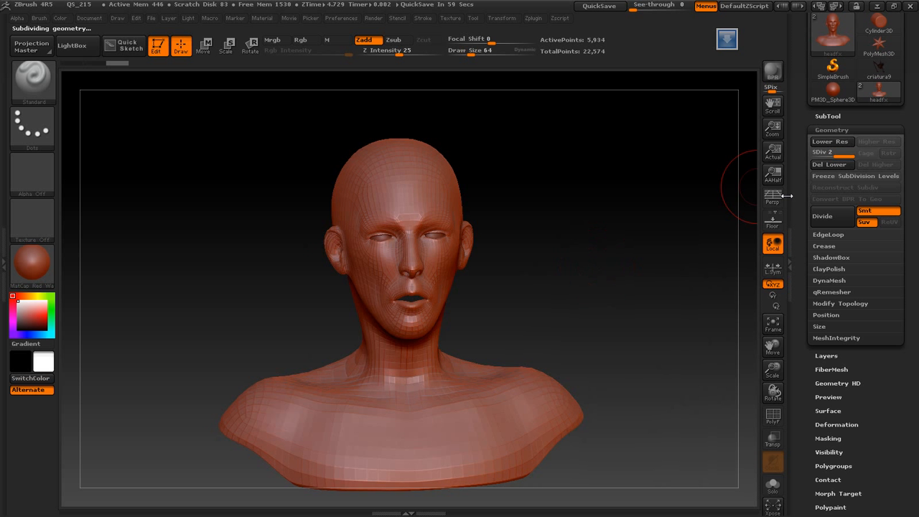
{"action": "mouse_move", "coordinate": [590, 233]}
{"action": "left_mouse_down"}
{"action": "mouse_move", "coordinate": [607, 232]}
{"action": "mouse_move", "coordinate": [584, 236]}
{"action": "left_mouse_up"}
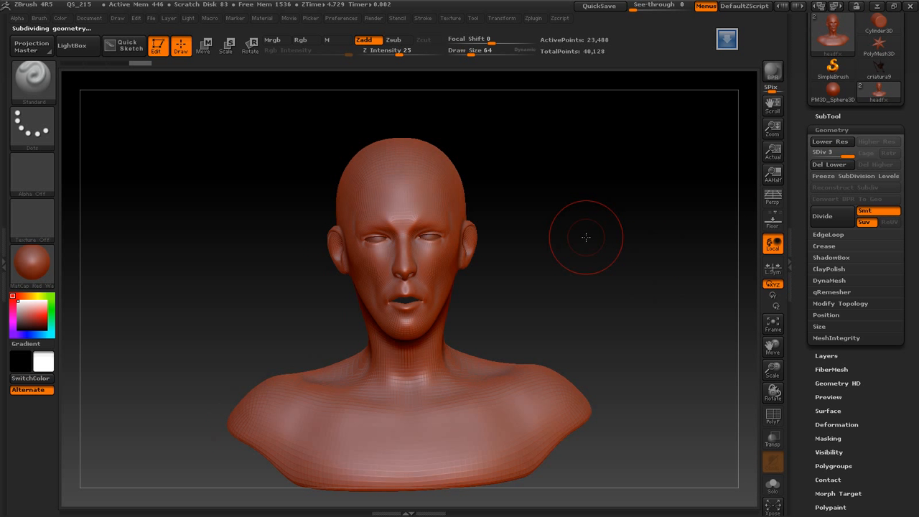
{"action": "left_click", "coordinate": [832, 130]}
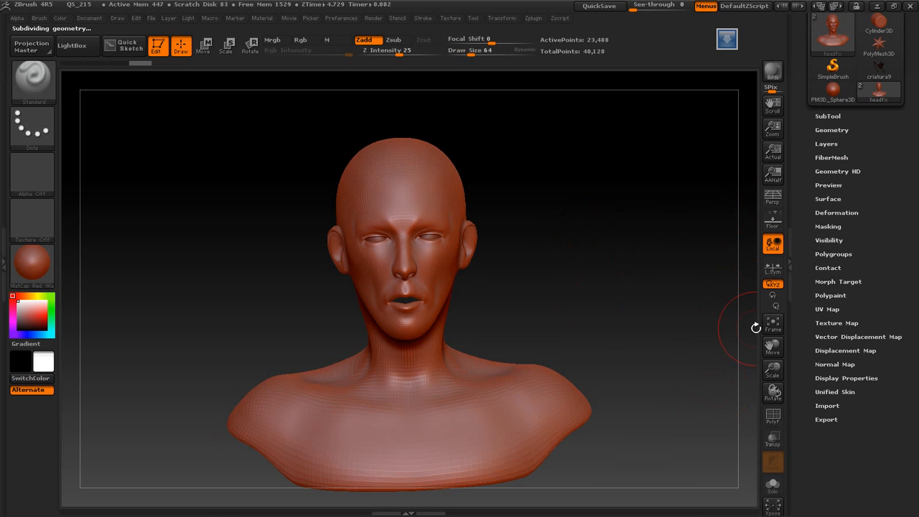
Step: Assign Alpha 24 to the Standard brush and set its Z Intensity to 22
{"action": "left_click_drag", "start_coordinate": [773, 373], "coordinate": [723, 363]}
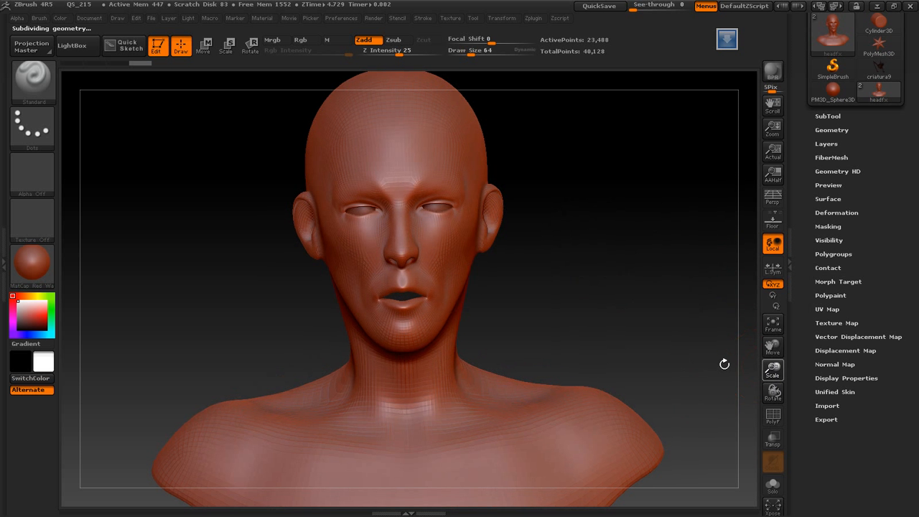
{"action": "mouse_move", "coordinate": [625, 262]}
{"action": "left_mouse_down"}
{"action": "mouse_move", "coordinate": [638, 259]}
{"action": "mouse_move", "coordinate": [629, 260]}
{"action": "left_mouse_up"}
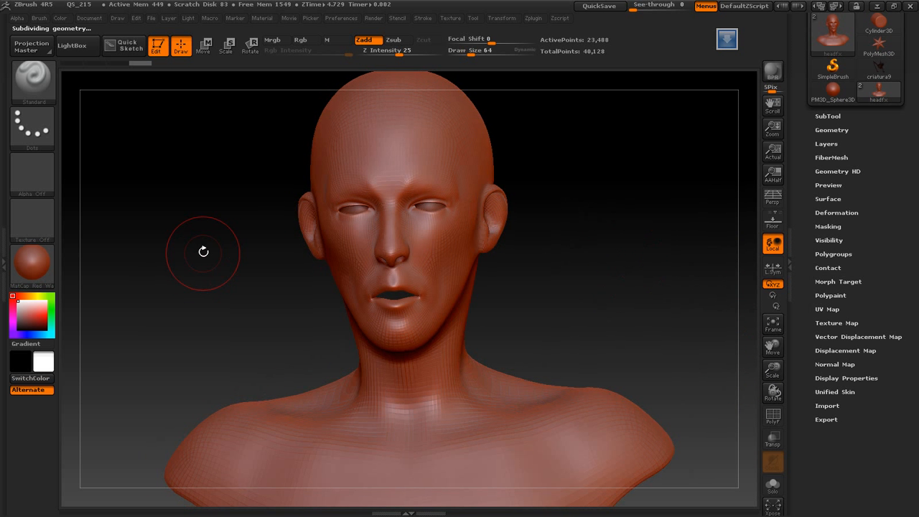
{"action": "left_click_drag", "start_coordinate": [203, 249], "coordinate": [213, 250]}
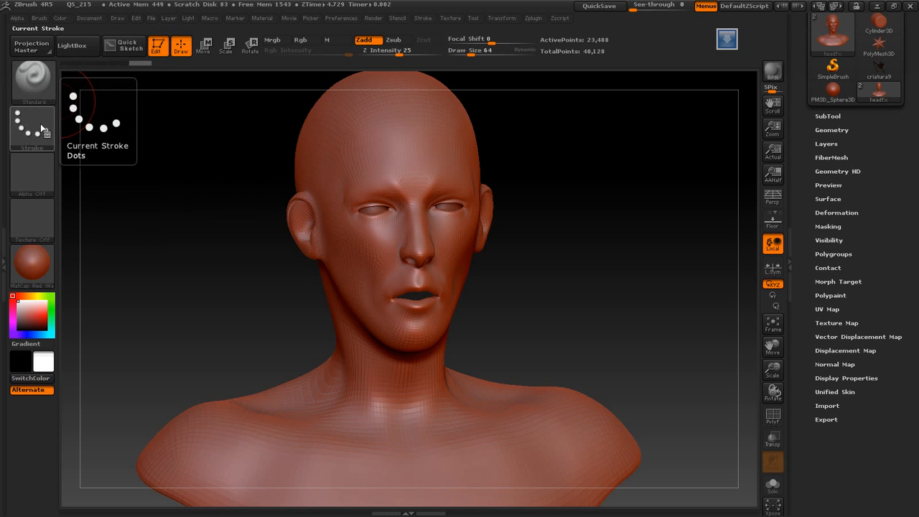
{"action": "left_click", "coordinate": [32, 174]}
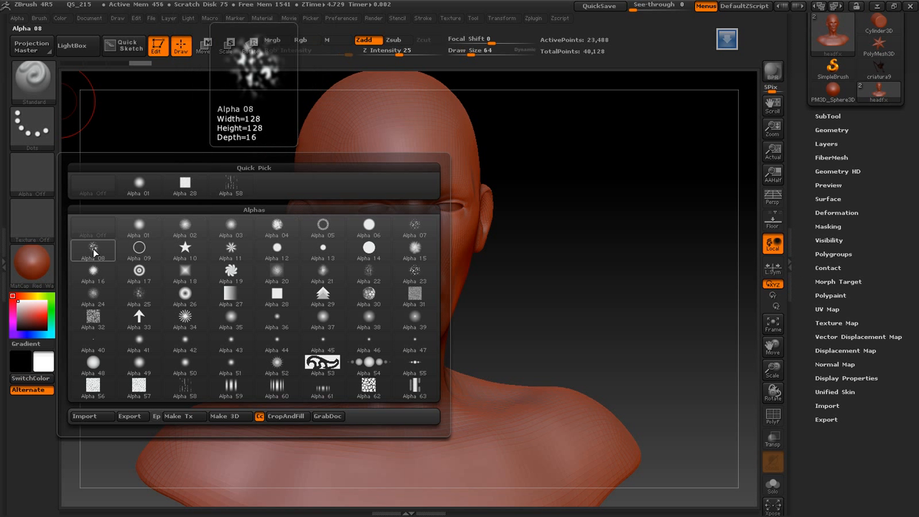
{"action": "mouse_move", "coordinate": [226, 303]}
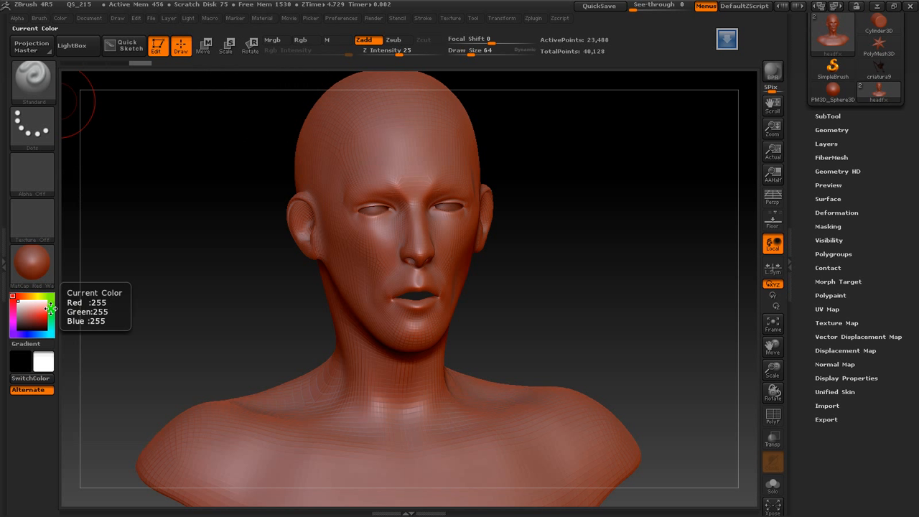
{"action": "left_click", "coordinate": [46, 166]}
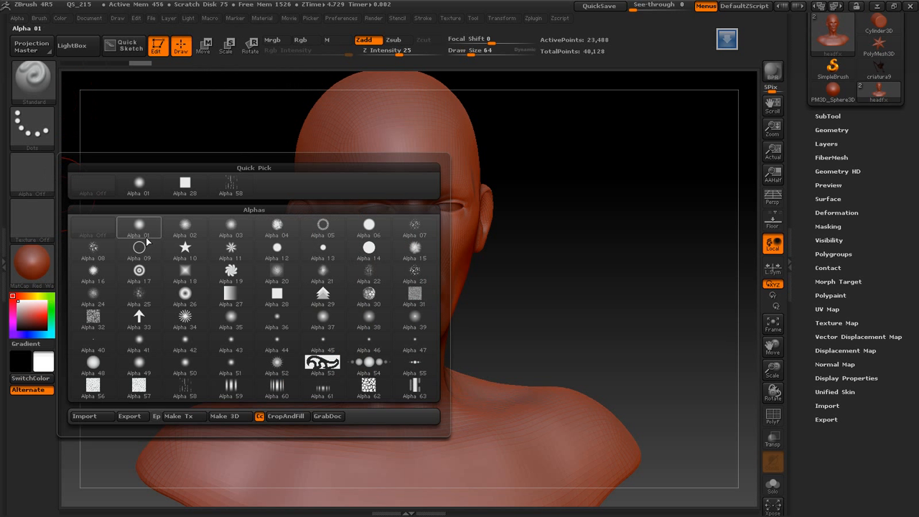
{"action": "left_click", "coordinate": [93, 293]}
{"action": "left_click_drag", "start_coordinate": [144, 164], "coordinate": [153, 203]}
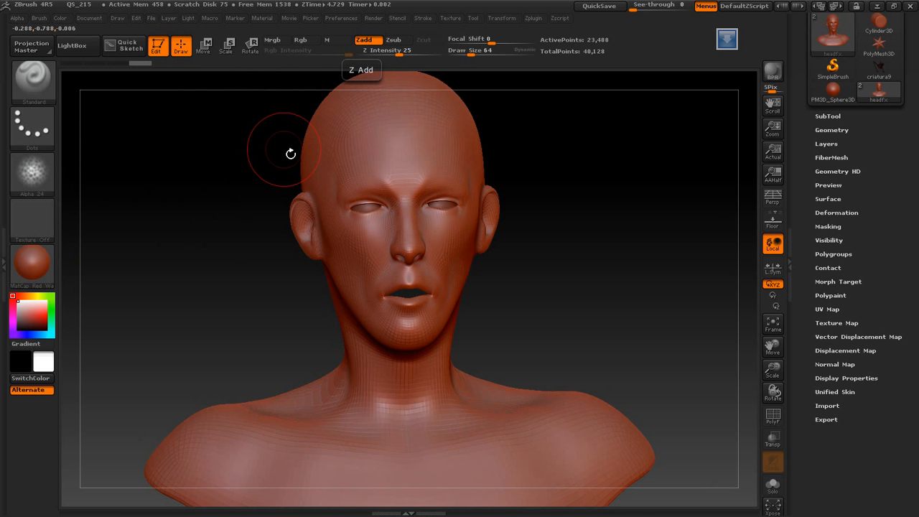
{"action": "left_click_drag", "start_coordinate": [399, 51], "coordinate": [396, 51]}
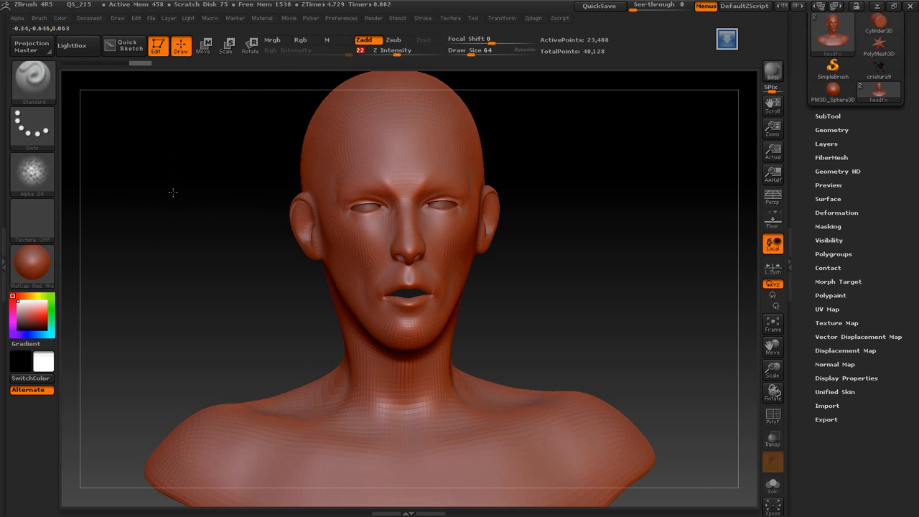
Step: Set the brush's Draw Size to 43 and its stroke to DragRect, and try a stamp on the forehead, undoing it
{"action": "key", "text": "space"}
{"action": "left_click_drag", "start_coordinate": [210, 192], "coordinate": [201, 192]}
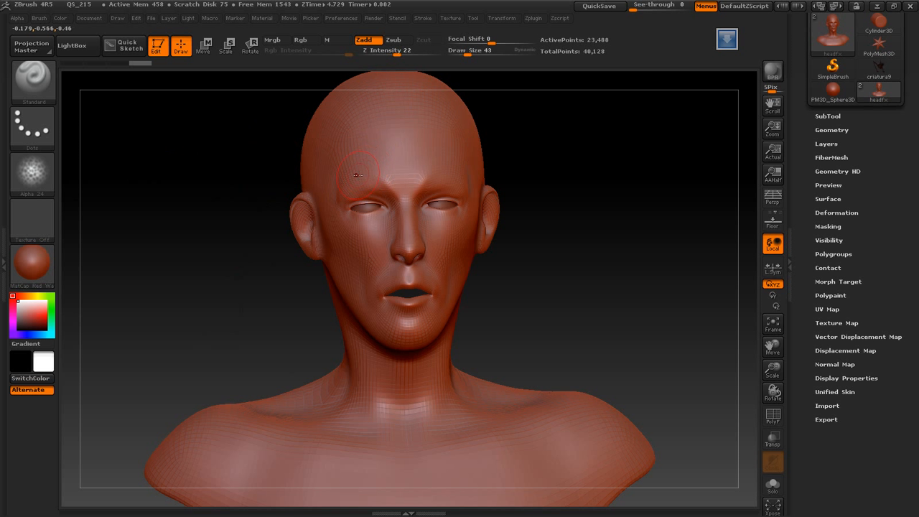
{"action": "left_click", "coordinate": [45, 128]}
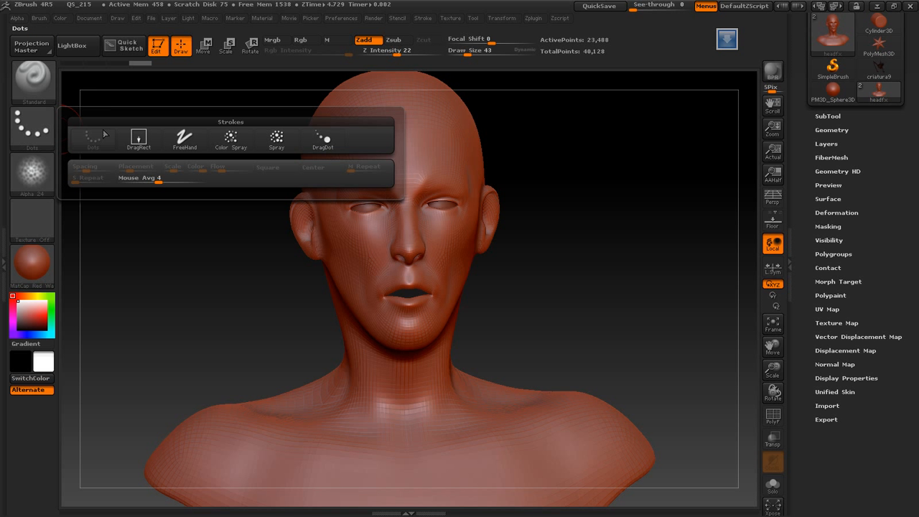
{"action": "left_click", "coordinate": [142, 141]}
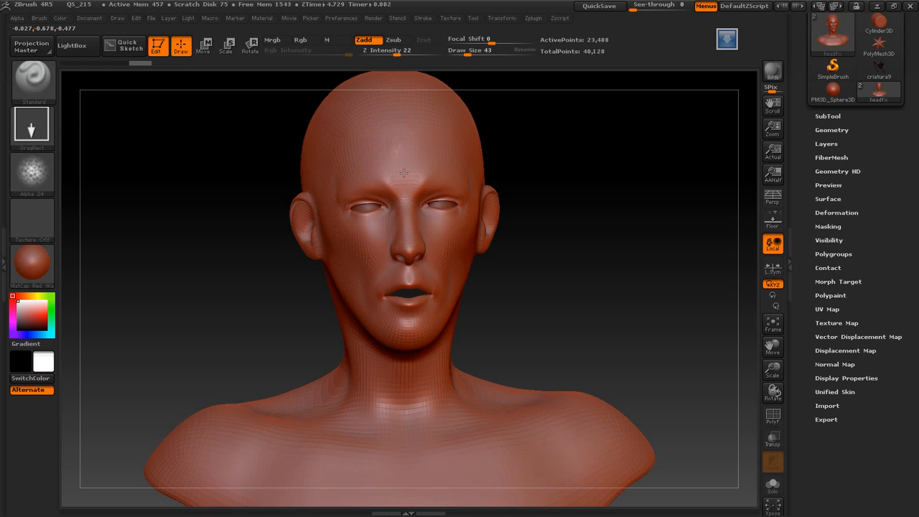
{"action": "left_click_drag", "start_coordinate": [404, 172], "coordinate": [416, 261]}
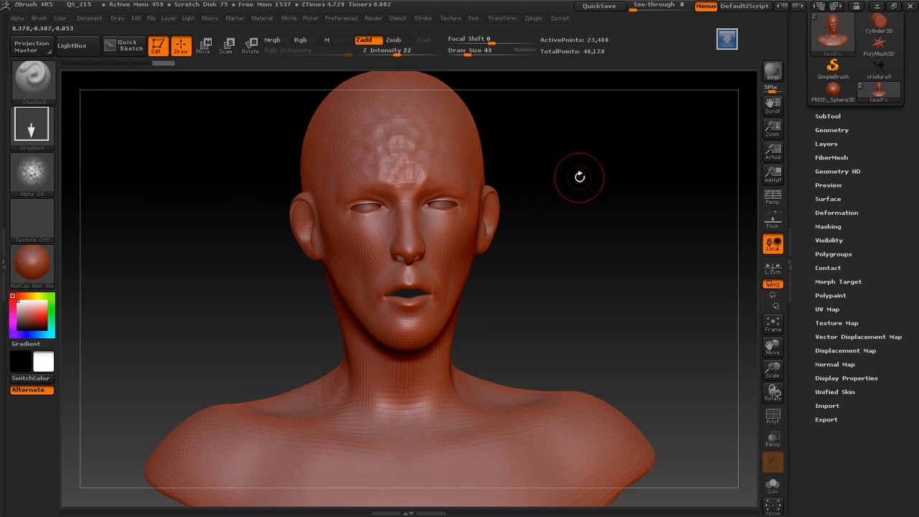
{"action": "key", "text": "ctrl+z"}
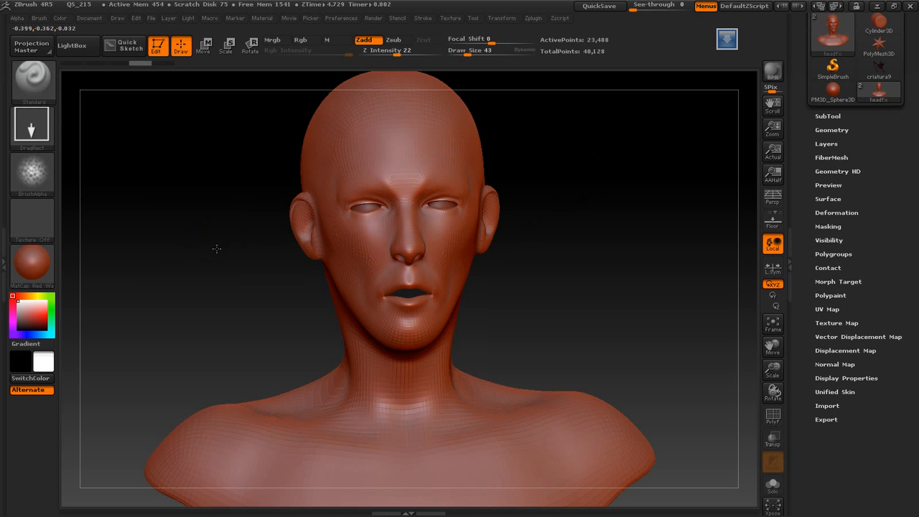
Step: Inspect the bust's mesh density with the polyframe and divide the geometry once, up to subdivision level 4
{"action": "left_click_drag", "start_coordinate": [216, 246], "coordinate": [607, 180]}
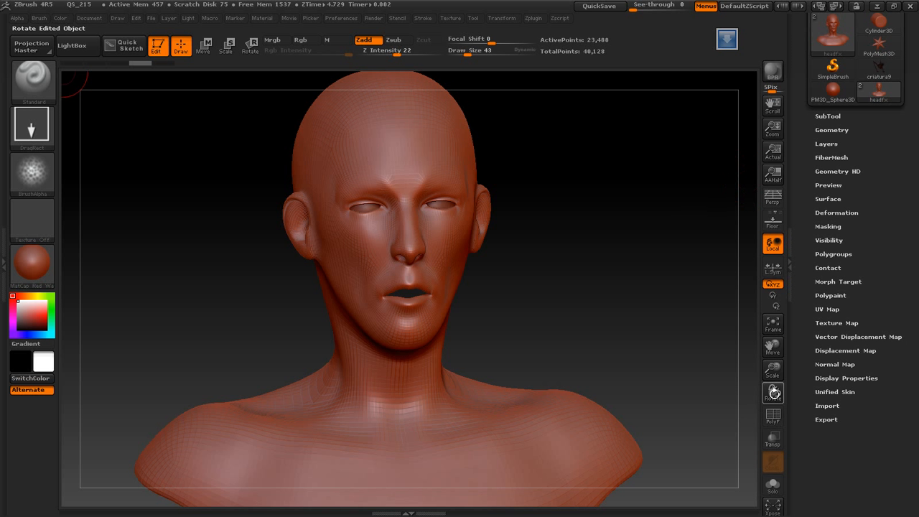
{"action": "left_click", "coordinate": [773, 417]}
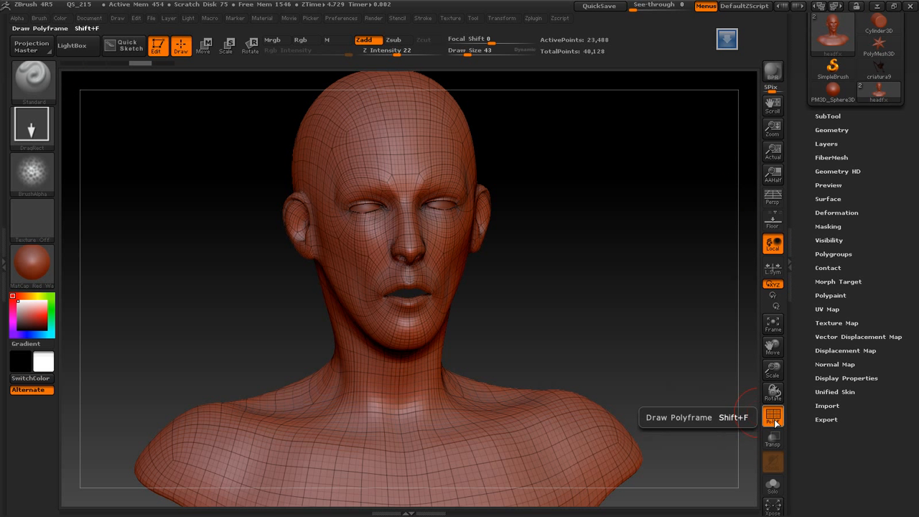
{"action": "left_click", "coordinate": [823, 131]}
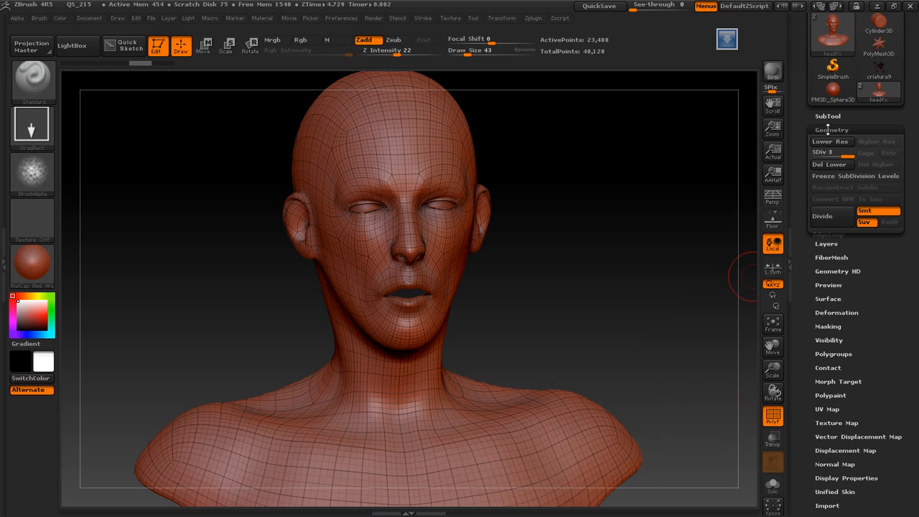
{"action": "left_click", "coordinate": [832, 219]}
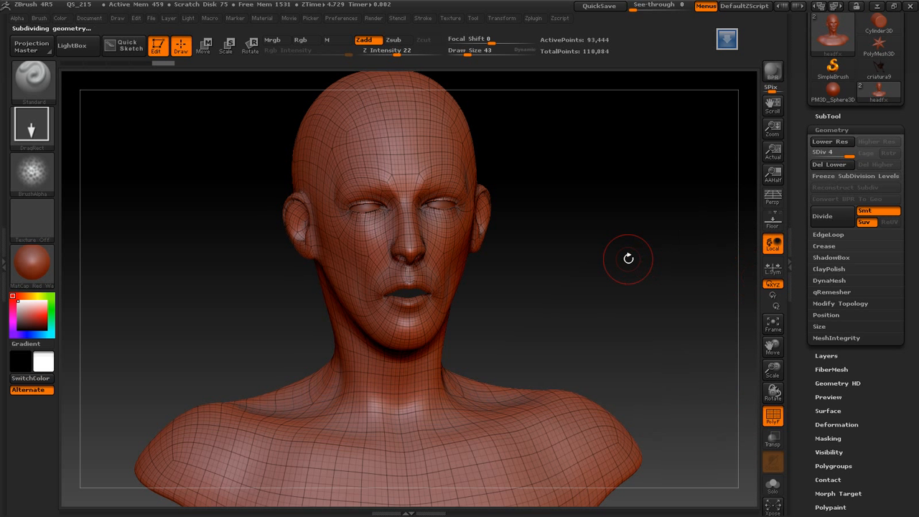
{"action": "left_click", "coordinate": [828, 129]}
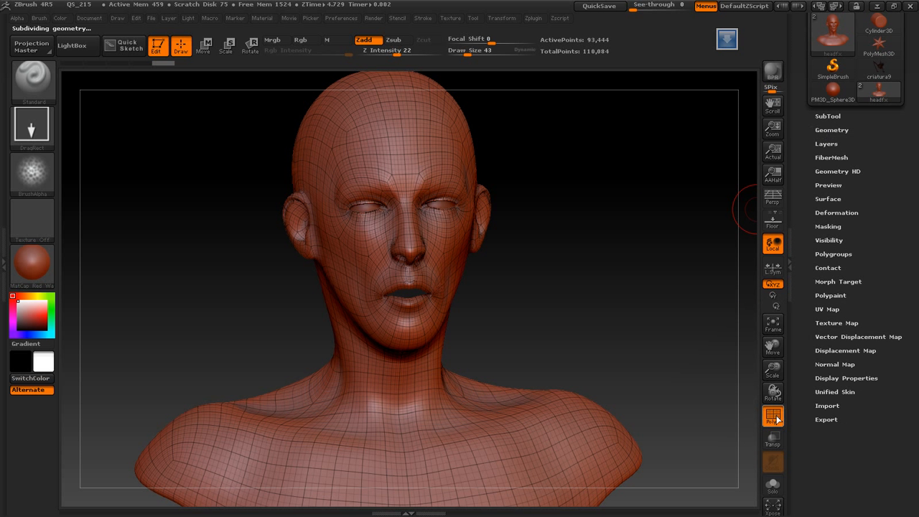
{"action": "left_click", "coordinate": [772, 415]}
{"action": "left_click_drag", "start_coordinate": [599, 283], "coordinate": [590, 281]}
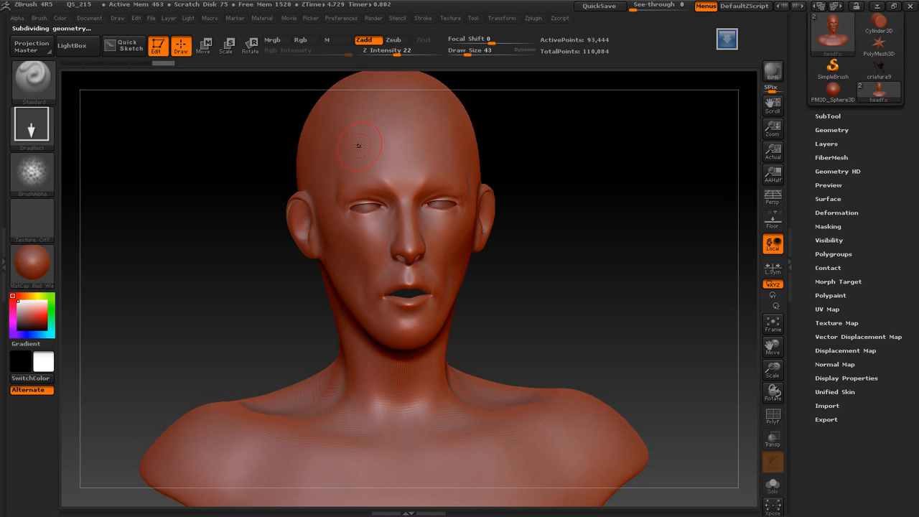
{"action": "left_click_drag", "start_coordinate": [392, 52], "coordinate": [373, 53]}
{"action": "left_click", "coordinate": [32, 128]}
{"action": "left_click", "coordinate": [86, 140]}
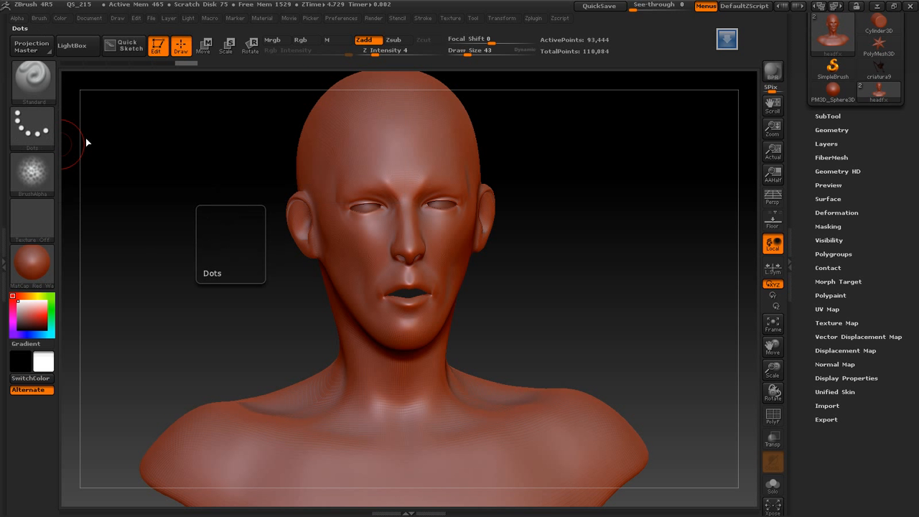
{"action": "left_click", "coordinate": [32, 127]}
{"action": "left_click", "coordinate": [139, 138]}
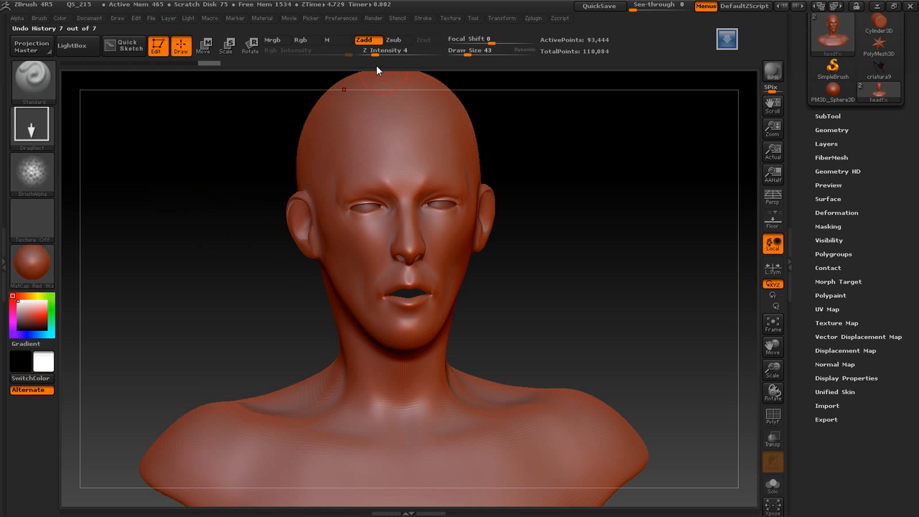
Step: Set the Z Intensity to 16 and stamp the bumpy Alpha 24 texture across the forehead and temples
{"action": "left_click_drag", "start_coordinate": [376, 52], "coordinate": [388, 51]}
{"action": "left_click_drag", "start_coordinate": [153, 251], "coordinate": [306, 173]}
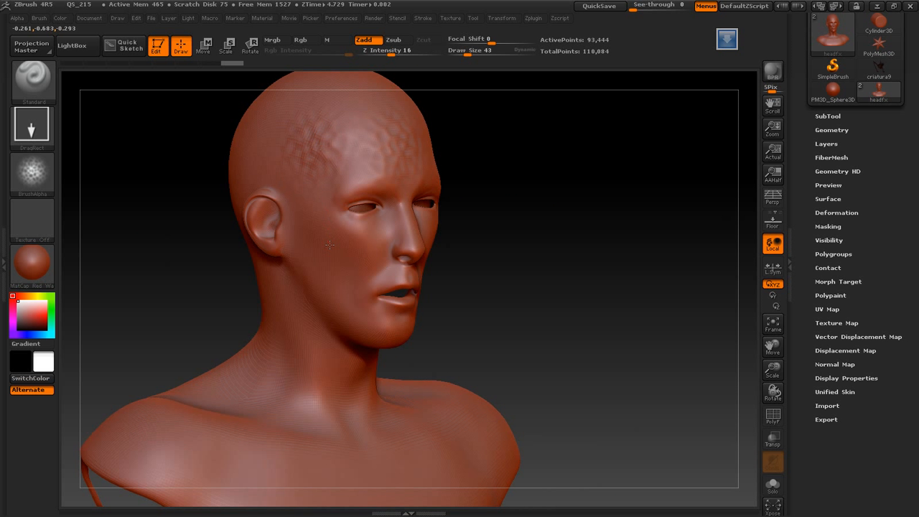
{"action": "left_click_drag", "start_coordinate": [541, 205], "coordinate": [414, 130]}
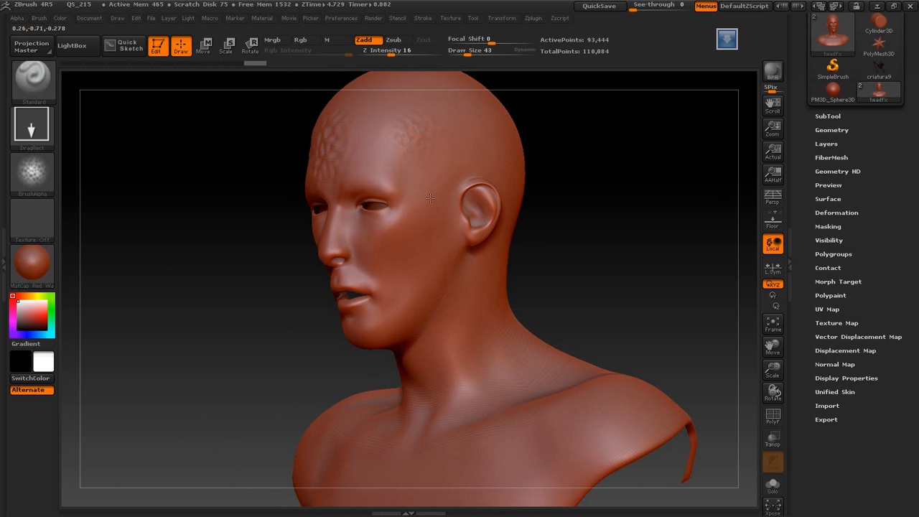
{"action": "left_click_drag", "start_coordinate": [173, 287], "coordinate": [213, 287]}
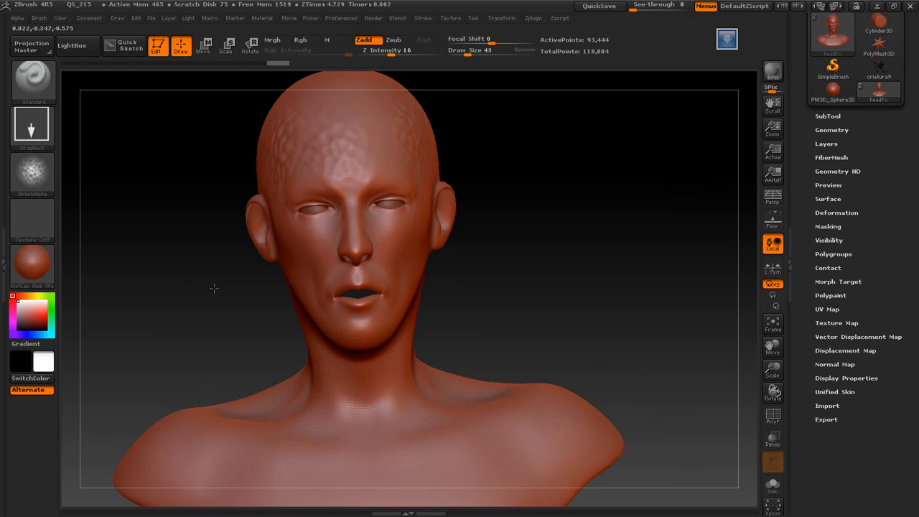
Step: Load the Leathery Skin99 alpha from the LightBox alpha library into the Standard brush
{"action": "left_click", "coordinate": [33, 172]}
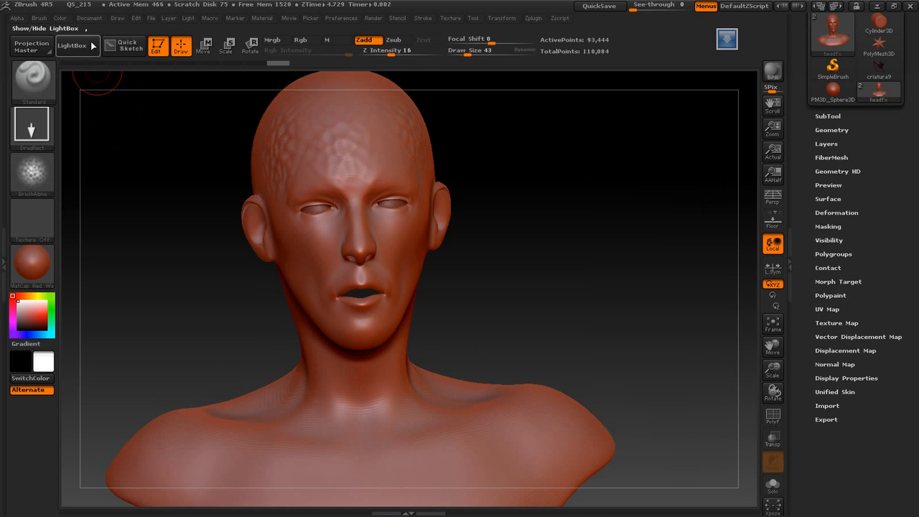
{"action": "left_click", "coordinate": [92, 45]}
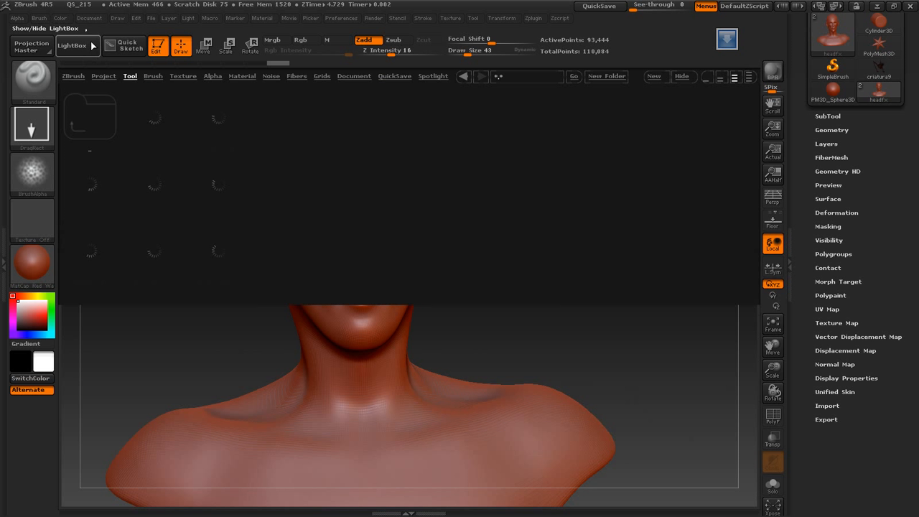
{"action": "left_click", "coordinate": [213, 76]}
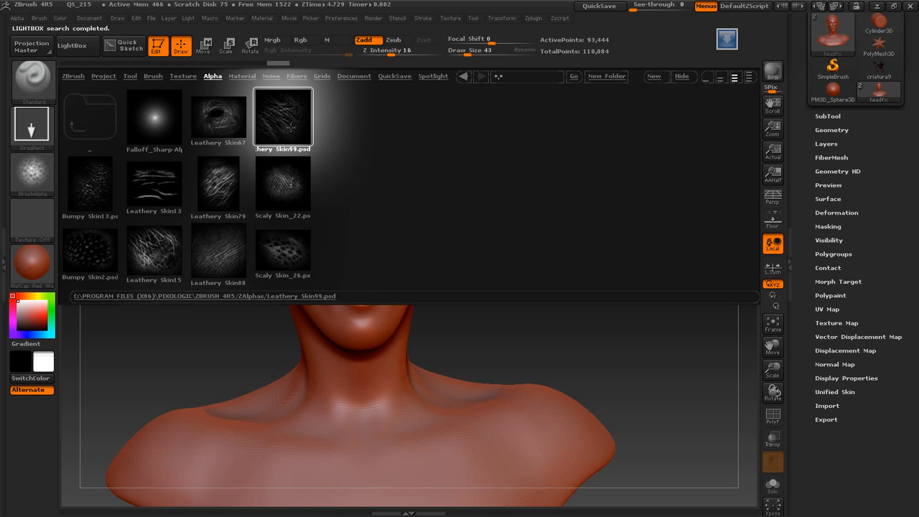
{"action": "double_click", "coordinate": [290, 127]}
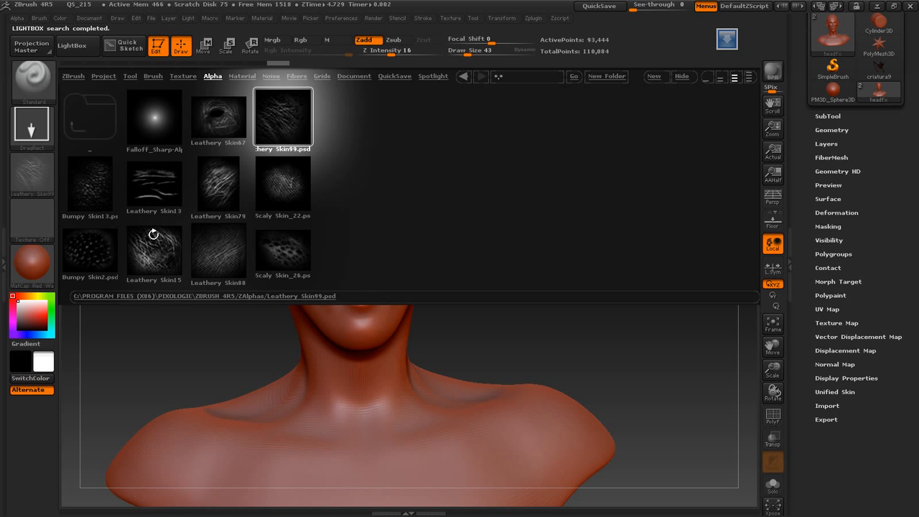
{"action": "left_click", "coordinate": [71, 46]}
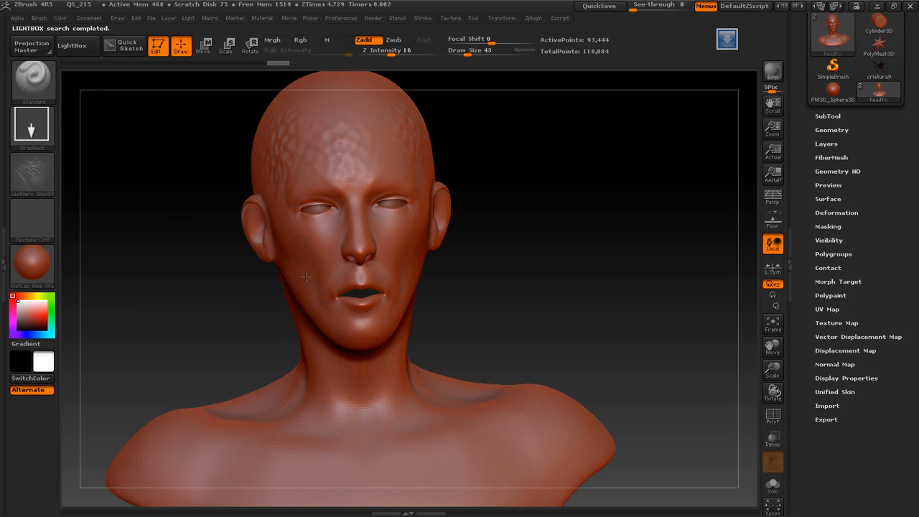
Step: Stamp the leathery skin texture on the cheek, undoing the first attempt and reapplying it from a three-quarter view
{"action": "left_click_drag", "start_coordinate": [314, 280], "coordinate": [317, 295]}
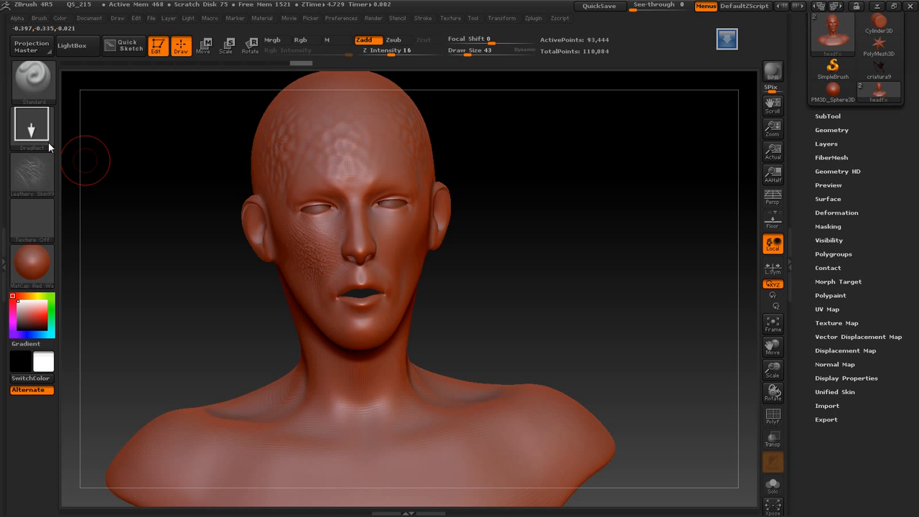
{"action": "left_click", "coordinate": [32, 128]}
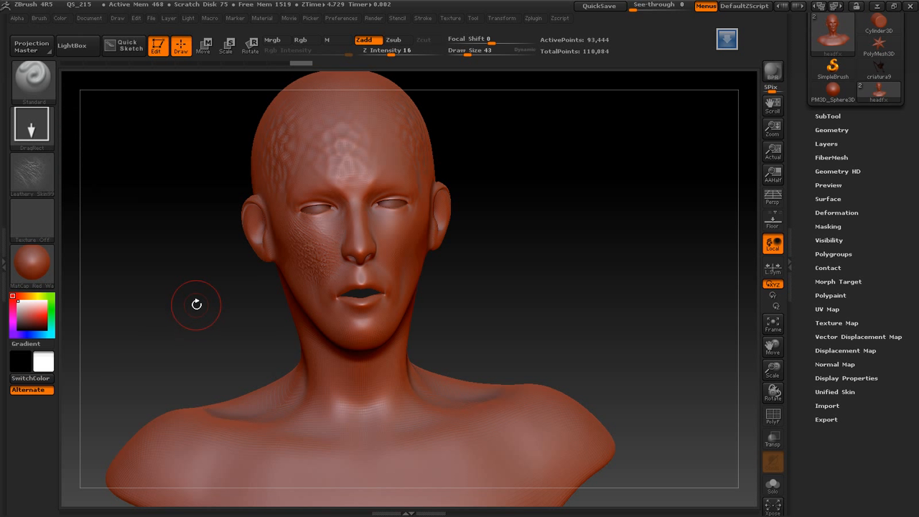
{"action": "key", "text": "ctrl+z"}
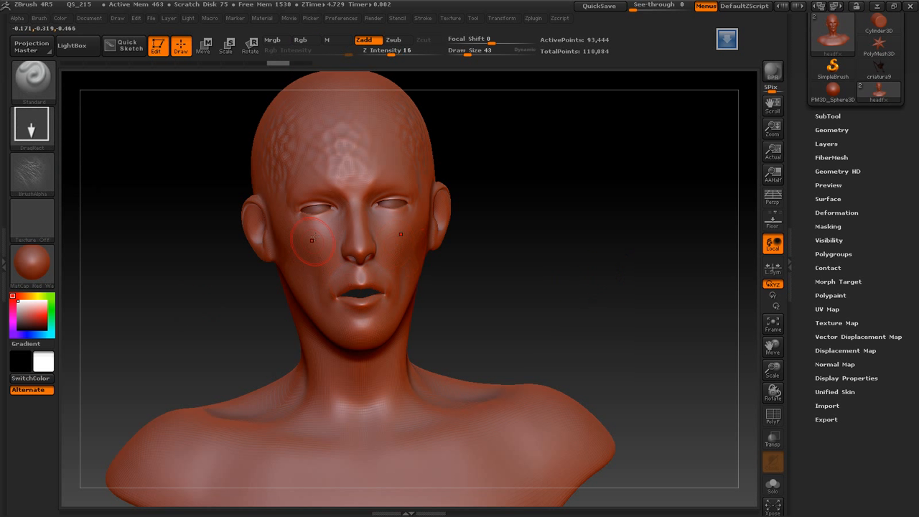
{"action": "key", "text": "ctrl+z"}
{"action": "left_click_drag", "start_coordinate": [218, 312], "coordinate": [302, 288]}
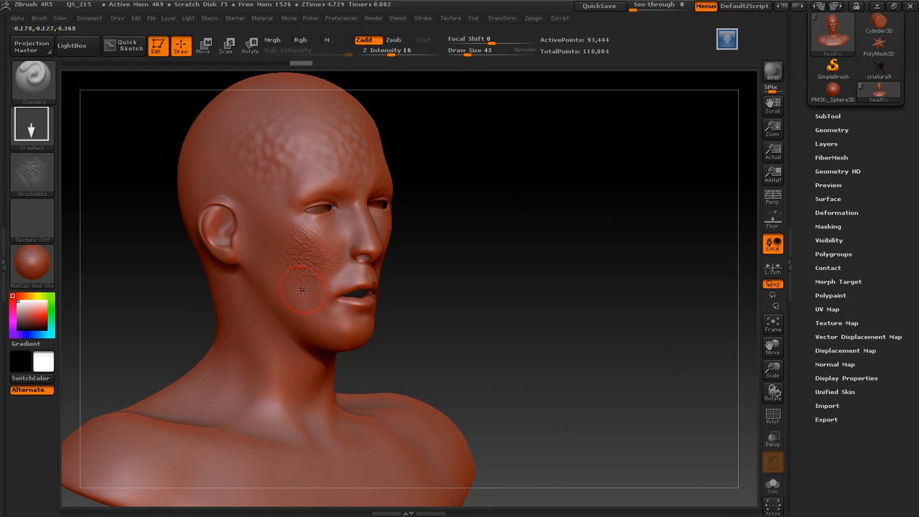
Step: Divide the bust once more to subdivision level 5 and stamp more leathery texture around the cheeks
{"action": "left_click", "coordinate": [831, 130]}
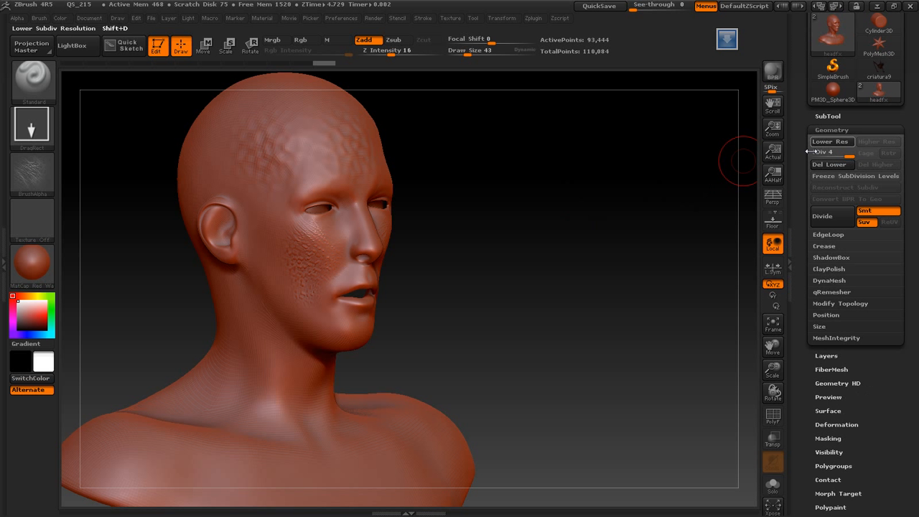
{"action": "left_click", "coordinate": [831, 215]}
{"action": "mouse_move", "coordinate": [615, 205]}
{"action": "left_mouse_down"}
{"action": "mouse_move", "coordinate": [258, 323]}
{"action": "mouse_move", "coordinate": [298, 319]}
{"action": "left_mouse_up"}
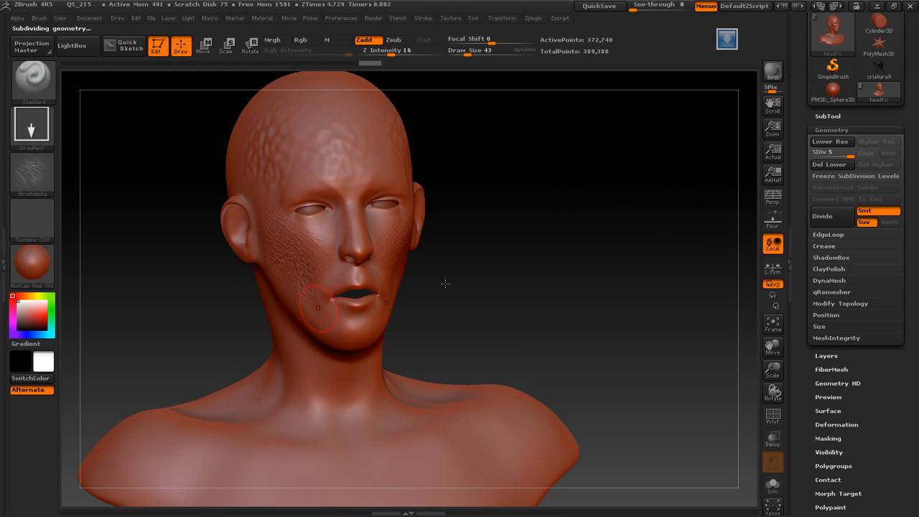
{"action": "mouse_move", "coordinate": [600, 244]}
{"action": "left_mouse_down"}
{"action": "mouse_move", "coordinate": [567, 250]}
{"action": "mouse_move", "coordinate": [144, 194]}
{"action": "mouse_move", "coordinate": [153, 188]}
{"action": "left_mouse_up"}
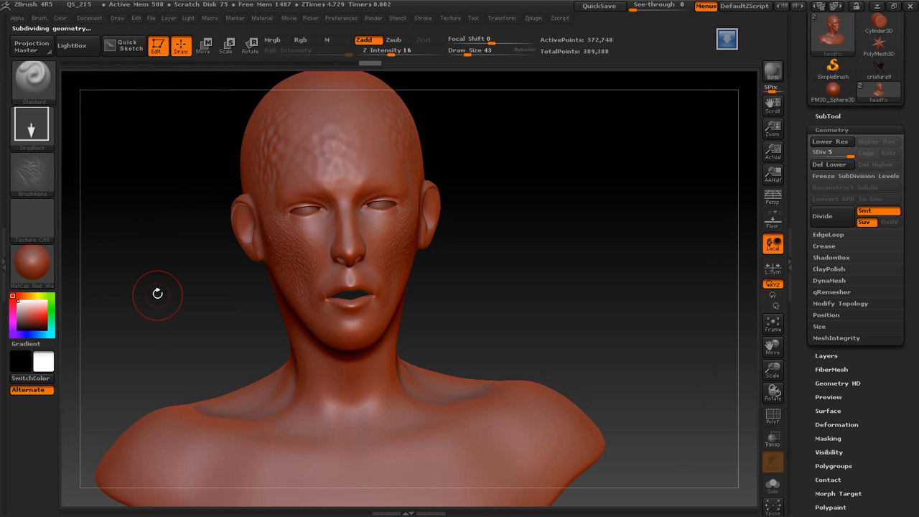
{"action": "left_click_drag", "start_coordinate": [142, 211], "coordinate": [163, 216]}
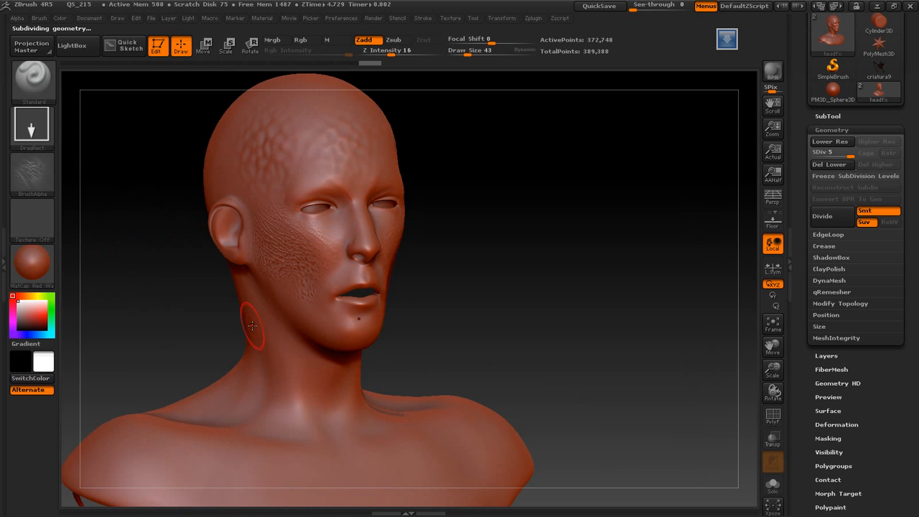
Step: Switch the brush stroke to Dots and paint leathery texture over the chin, jaw and side of the neck
{"action": "left_click", "coordinate": [31, 125]}
{"action": "left_click", "coordinate": [91, 139]}
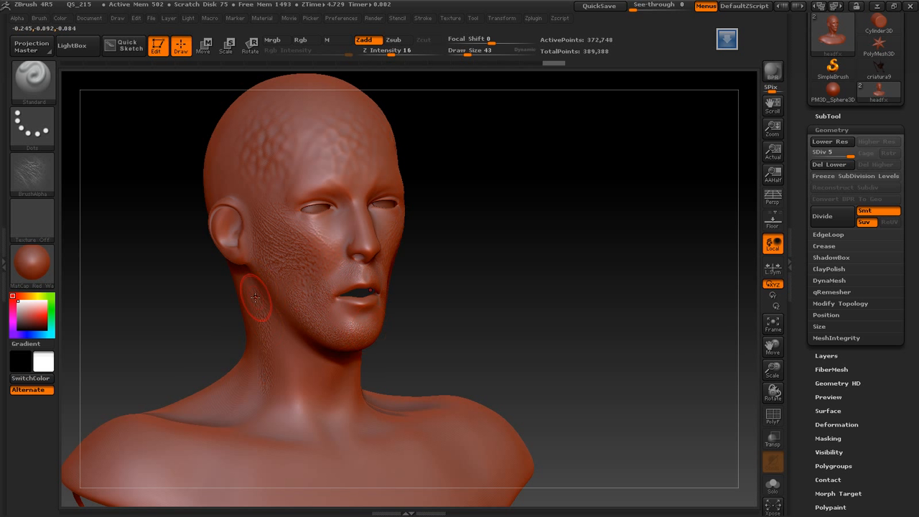
{"action": "mouse_move", "coordinate": [503, 258]}
{"action": "left_mouse_down"}
{"action": "mouse_move", "coordinate": [519, 273]}
{"action": "mouse_move", "coordinate": [546, 273]}
{"action": "left_mouse_up"}
Step: Set the brush's Draw Size to 140 and its Z Intensity to 8
{"action": "key", "text": "space"}
{"action": "key", "text": "space"}
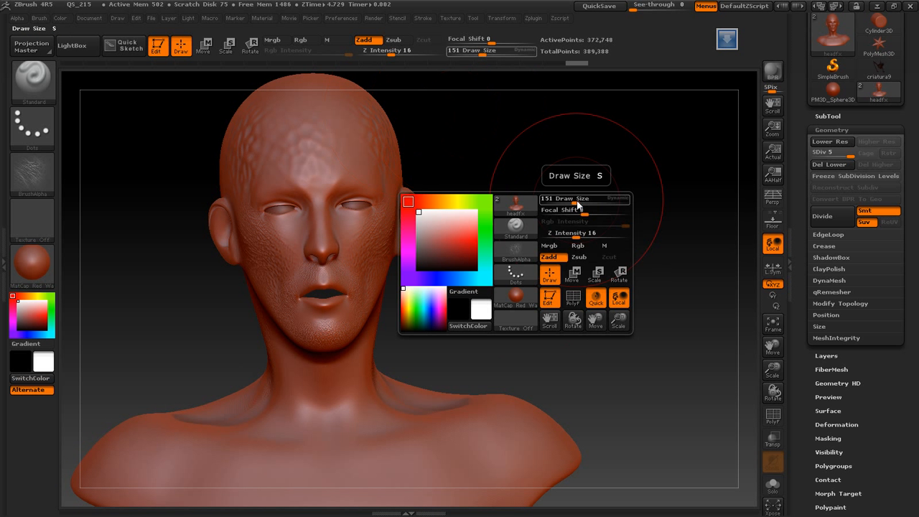
{"action": "left_click_drag", "start_coordinate": [576, 198], "coordinate": [574, 200]}
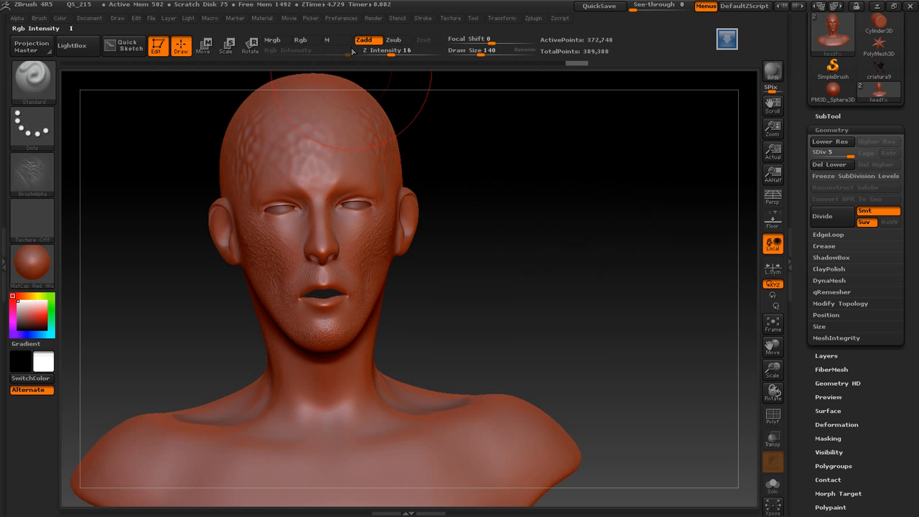
{"action": "left_click_drag", "start_coordinate": [392, 52], "coordinate": [382, 52]}
Step: Paint the leathery skin texture over the neck and the sides and back of the head
{"action": "mouse_move", "coordinate": [296, 394]}
{"action": "left_mouse_down"}
{"action": "mouse_move", "coordinate": [308, 391]}
{"action": "mouse_move", "coordinate": [316, 406]}
{"action": "mouse_move", "coordinate": [294, 420]}
{"action": "left_mouse_up"}
{"action": "left_click_drag", "start_coordinate": [193, 429], "coordinate": [218, 439]}
{"action": "left_click_drag", "start_coordinate": [430, 301], "coordinate": [537, 304]}
{"action": "left_click_drag", "start_coordinate": [228, 155], "coordinate": [213, 233]}
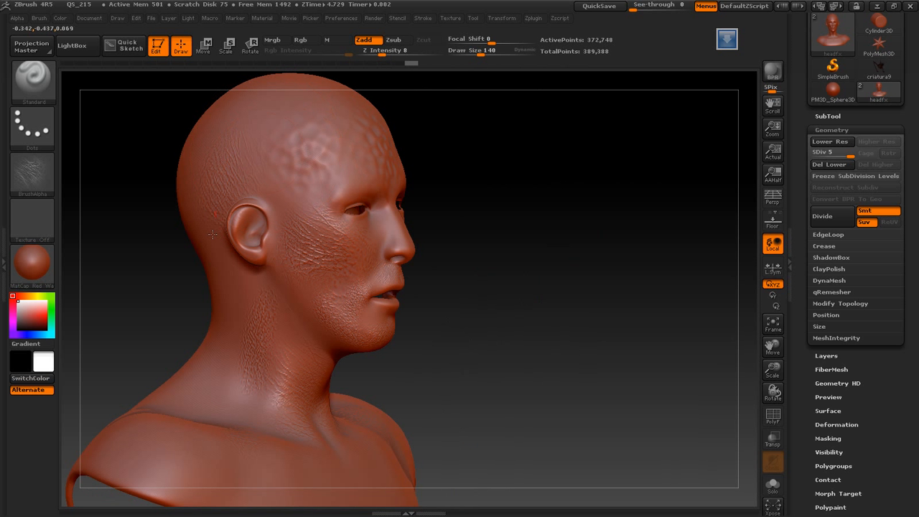
{"action": "mouse_move", "coordinate": [543, 180]}
{"action": "left_mouse_down"}
{"action": "mouse_move", "coordinate": [500, 186]}
{"action": "mouse_move", "coordinate": [248, 170]}
{"action": "left_mouse_up"}
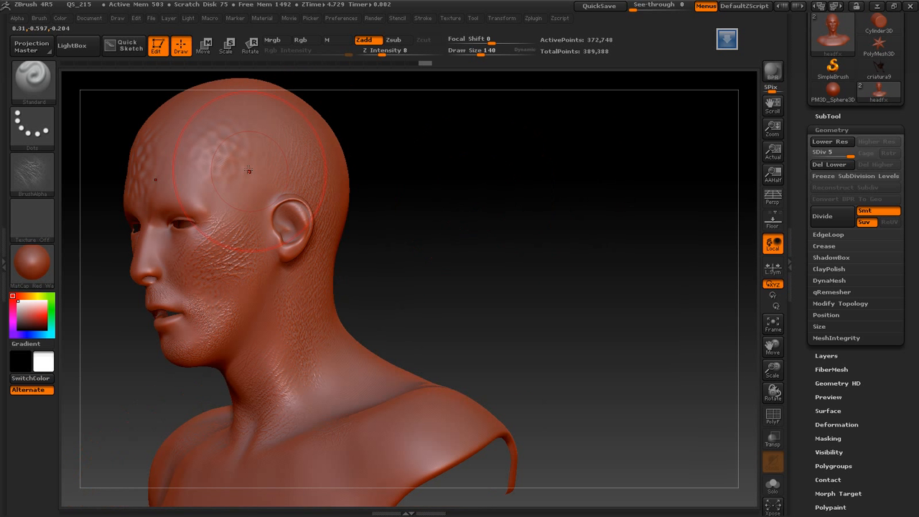
{"action": "left_click", "coordinate": [250, 201]}
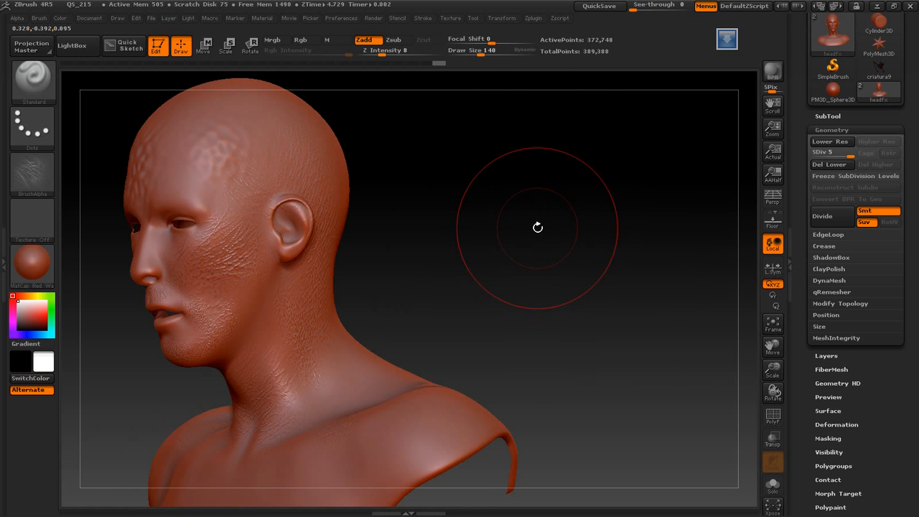
Step: Reduce the brush's Draw Size to 46 and set its alpha to Alpha 23
{"action": "left_click_drag", "start_coordinate": [550, 229], "coordinate": [581, 232]}
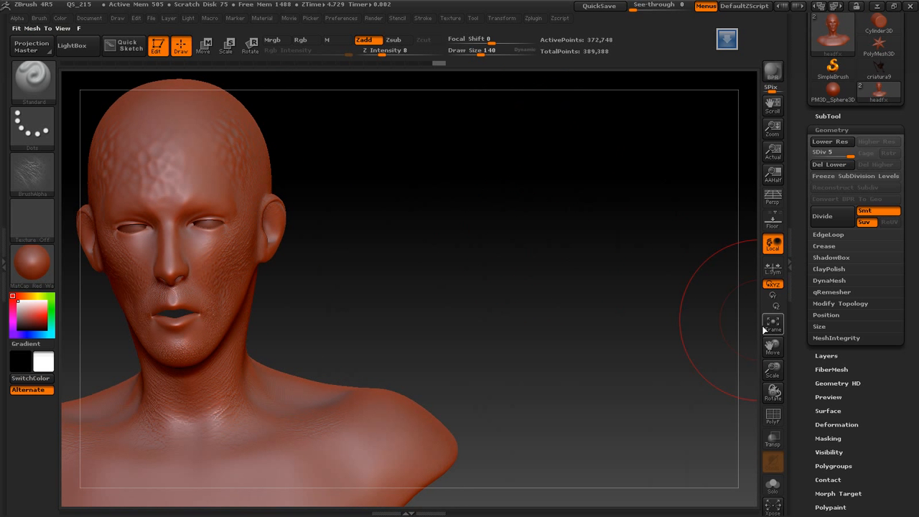
{"action": "left_click_drag", "start_coordinate": [769, 344], "coordinate": [833, 366]}
{"action": "left_click_drag", "start_coordinate": [538, 270], "coordinate": [581, 267]}
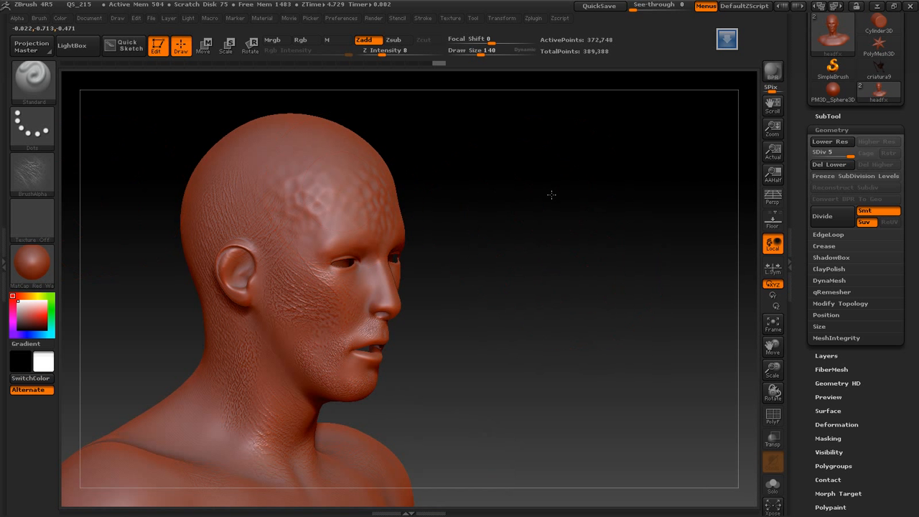
{"action": "key", "text": "space"}
{"action": "left_click_drag", "start_coordinate": [566, 191], "coordinate": [554, 192]}
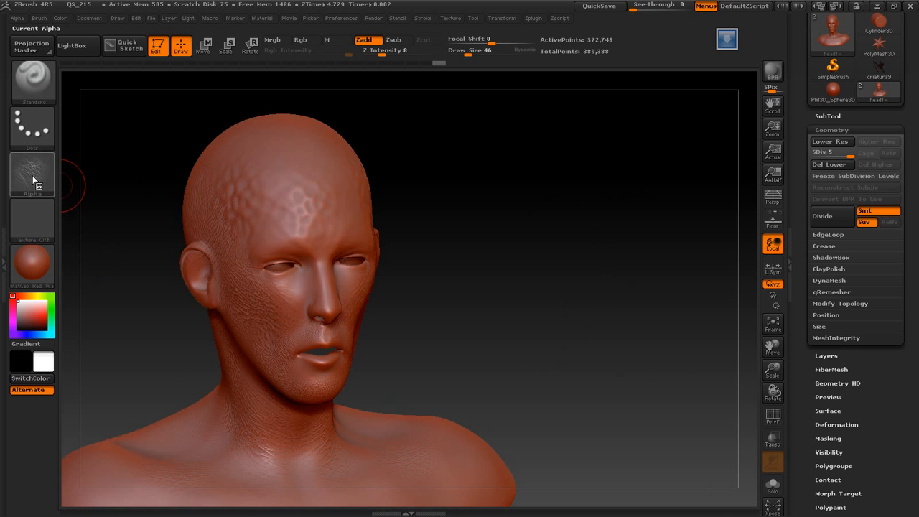
{"action": "left_click", "coordinate": [36, 174]}
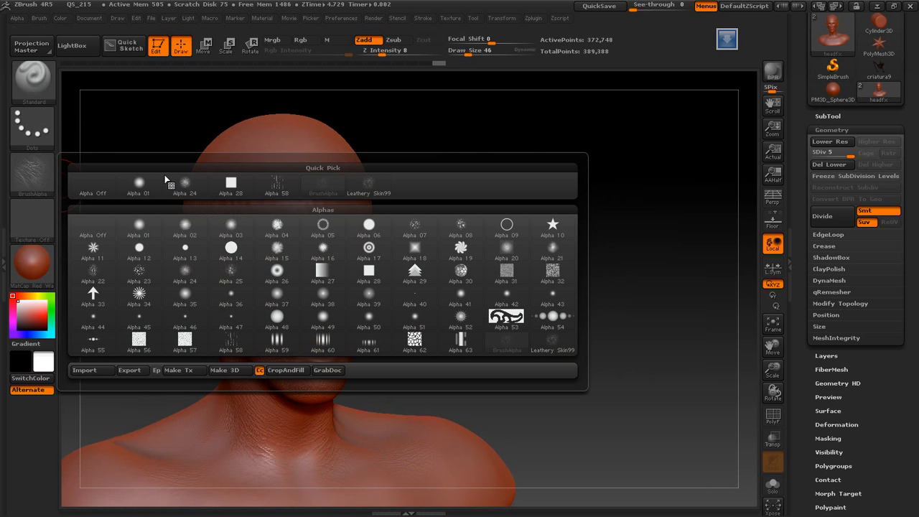
{"action": "left_click", "coordinate": [367, 183]}
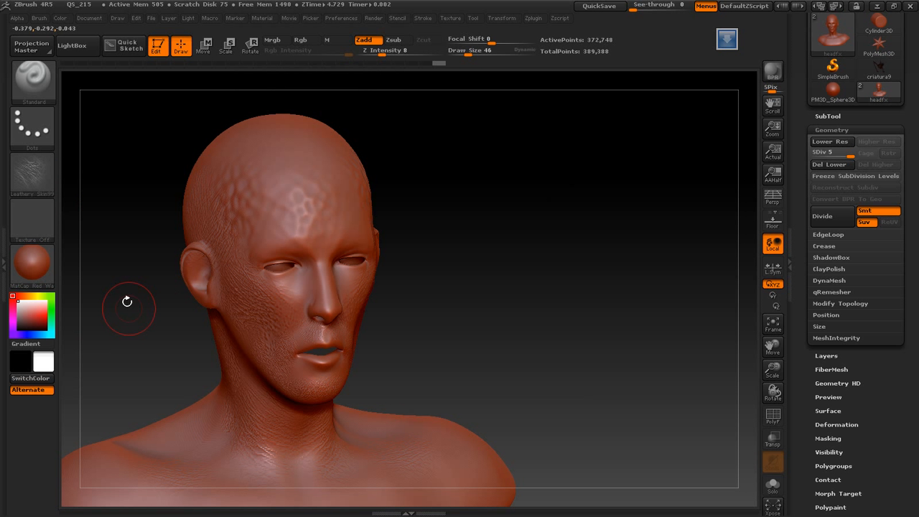
{"action": "left_click", "coordinate": [33, 172]}
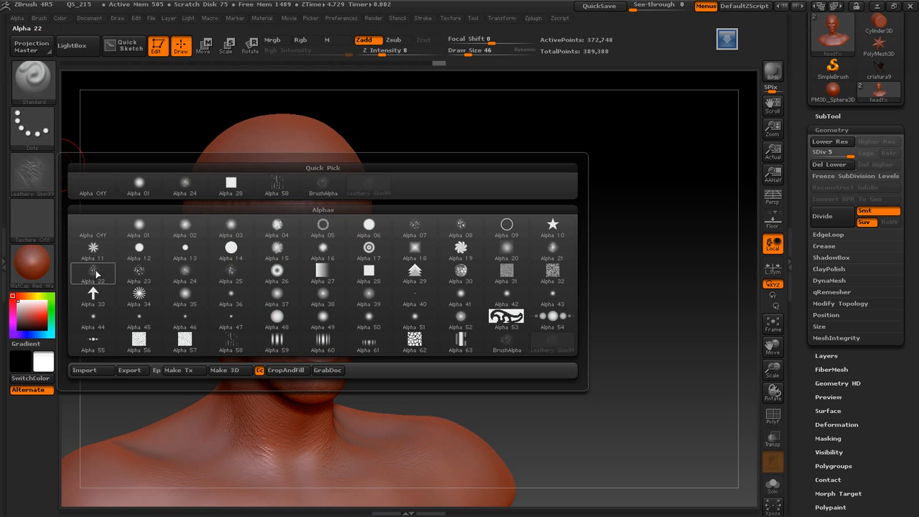
{"action": "left_click", "coordinate": [139, 273]}
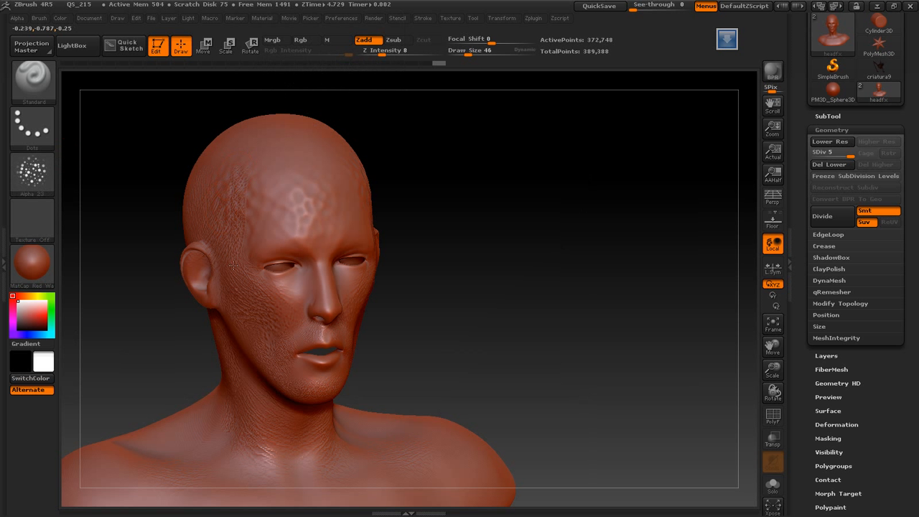
Step: Switch the brush stroke to Spray and paint fine bumps over the forehead, cheek, neck and side of the head
{"action": "left_click", "coordinate": [37, 134]}
{"action": "left_click", "coordinate": [277, 142]}
{"action": "mouse_move", "coordinate": [261, 167]}
{"action": "left_mouse_down"}
{"action": "mouse_move", "coordinate": [316, 154]}
{"action": "mouse_move", "coordinate": [323, 208]}
{"action": "mouse_move", "coordinate": [237, 280]}
{"action": "mouse_move", "coordinate": [228, 328]}
{"action": "mouse_move", "coordinate": [289, 284]}
{"action": "mouse_move", "coordinate": [281, 309]}
{"action": "left_mouse_up"}
{"action": "mouse_move", "coordinate": [206, 432]}
{"action": "left_mouse_down"}
{"action": "mouse_move", "coordinate": [223, 438]}
{"action": "mouse_move", "coordinate": [229, 387]}
{"action": "left_mouse_up"}
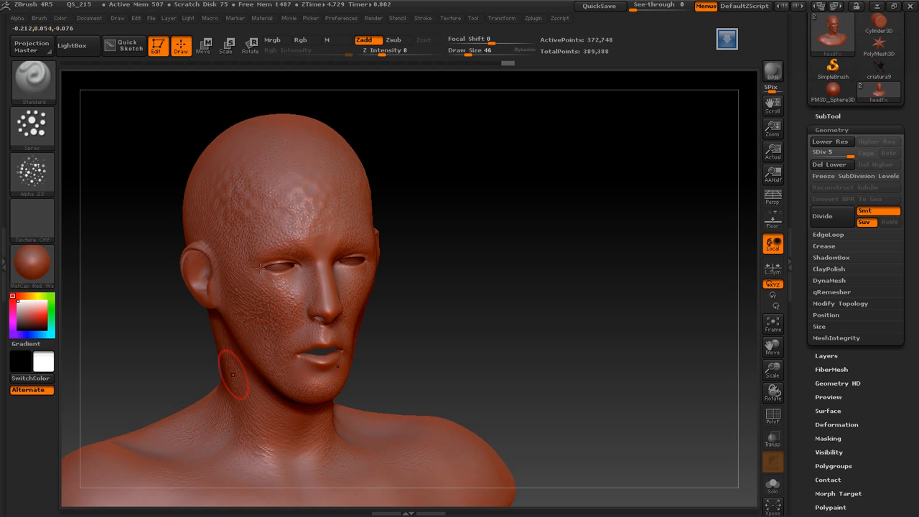
{"action": "left_click_drag", "start_coordinate": [233, 162], "coordinate": [281, 126]}
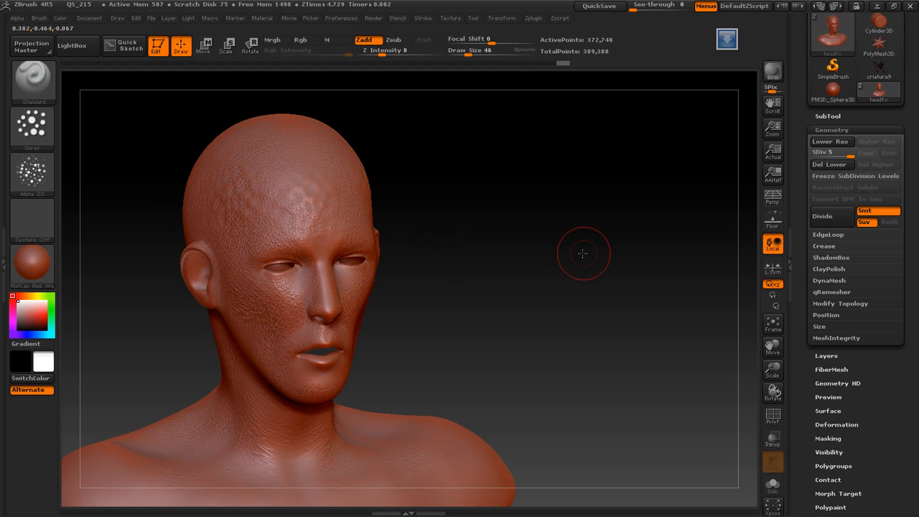
Step: Set the Draw Size to 30 and spray more fine skin texture over both sides of the face
{"action": "left_click_drag", "start_coordinate": [581, 248], "coordinate": [567, 251], "text": "shift"}
{"action": "key", "text": "space"}
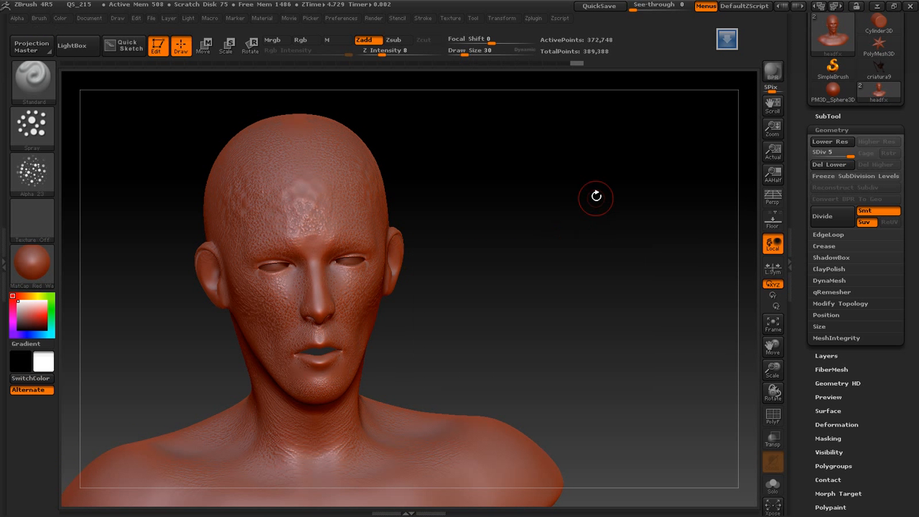
{"action": "left_click_drag", "start_coordinate": [595, 196], "coordinate": [558, 203]}
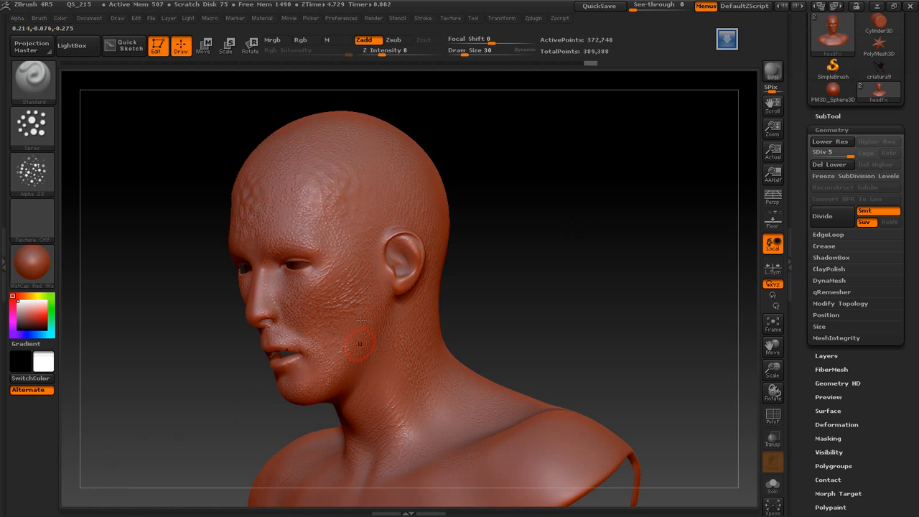
{"action": "left_click_drag", "start_coordinate": [563, 217], "coordinate": [620, 206]}
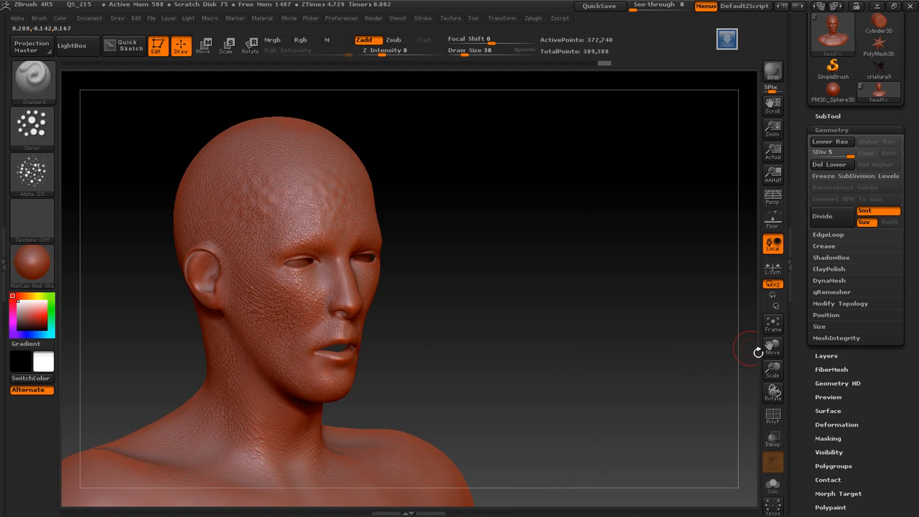
{"action": "mouse_move", "coordinate": [765, 348]}
{"action": "left_mouse_down"}
{"action": "mouse_move", "coordinate": [763, 335]}
{"action": "mouse_move", "coordinate": [616, 285]}
{"action": "mouse_move", "coordinate": [647, 257]}
{"action": "left_mouse_up"}
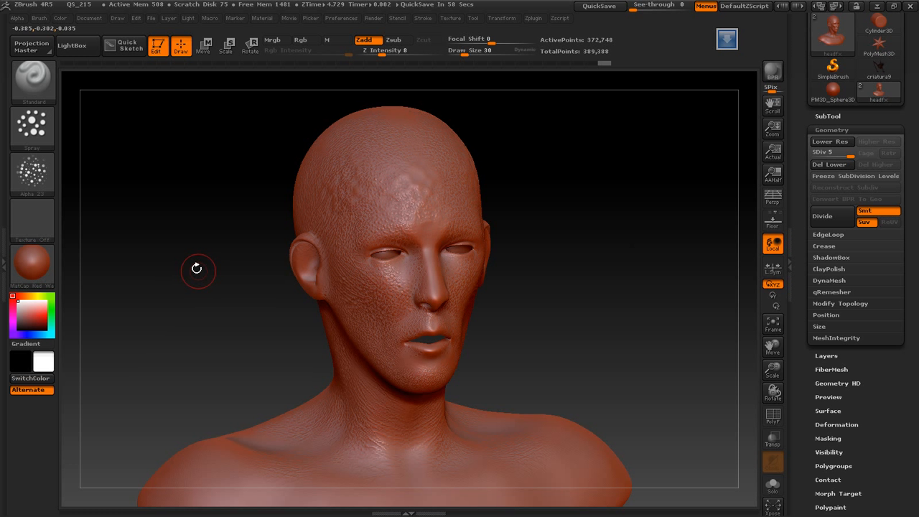
Step: Try the SkinShade4 and MatCap Pearl Cavity materials on the bust and examine the skin detail from several angles
{"action": "left_click", "coordinate": [34, 264]}
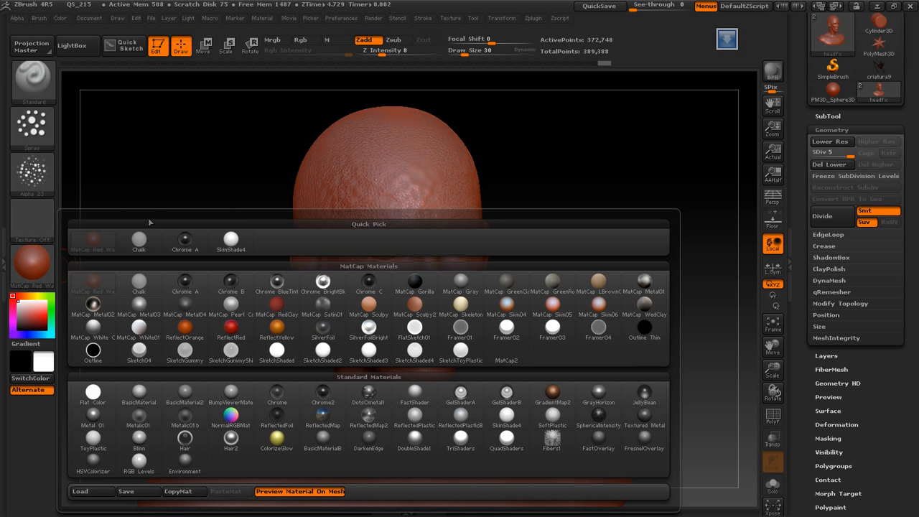
{"action": "left_click", "coordinate": [230, 242]}
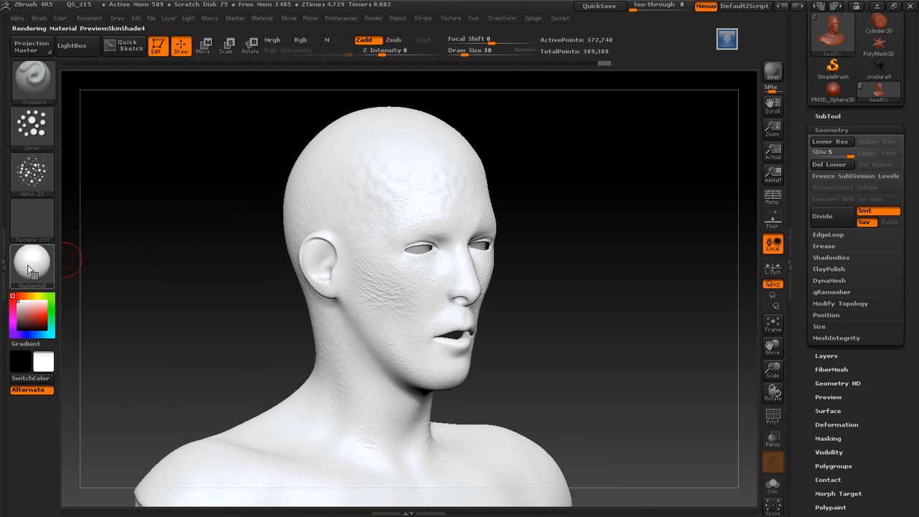
{"action": "left_click", "coordinate": [32, 264]}
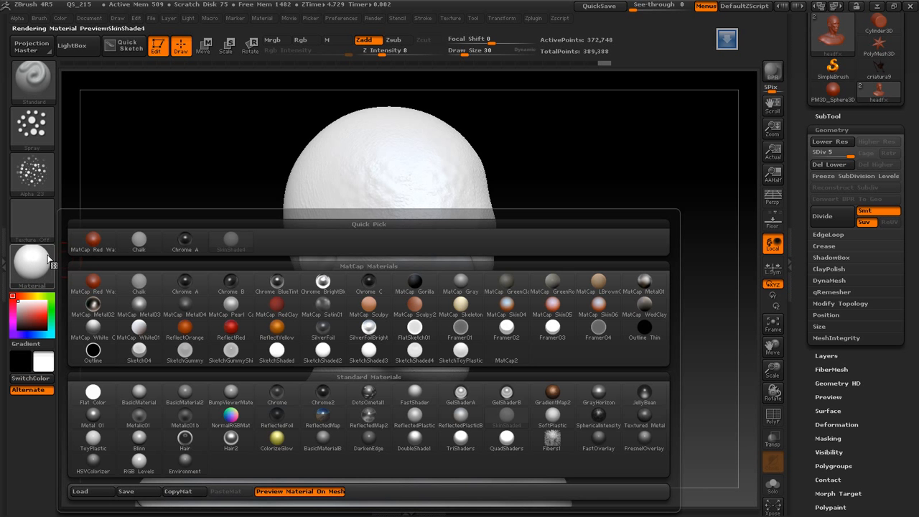
{"action": "left_click", "coordinate": [230, 304]}
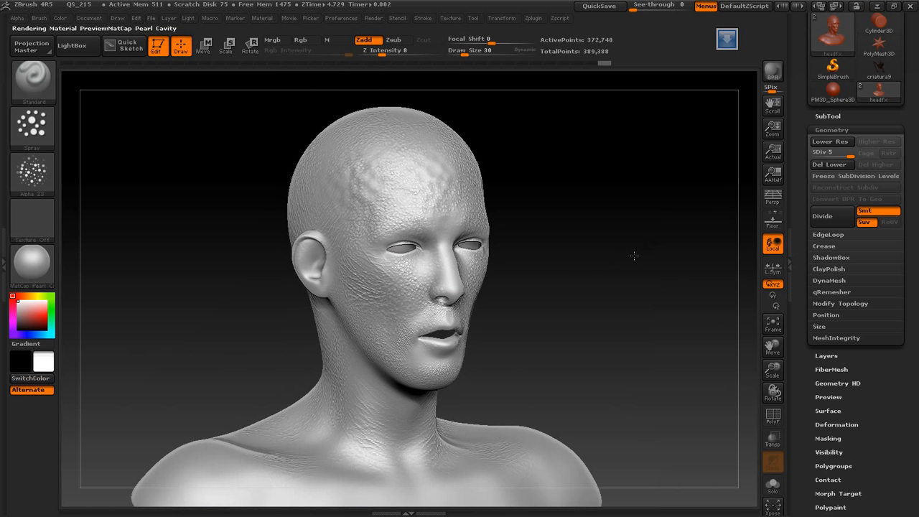
{"action": "left_click_drag", "start_coordinate": [633, 255], "coordinate": [622, 255]}
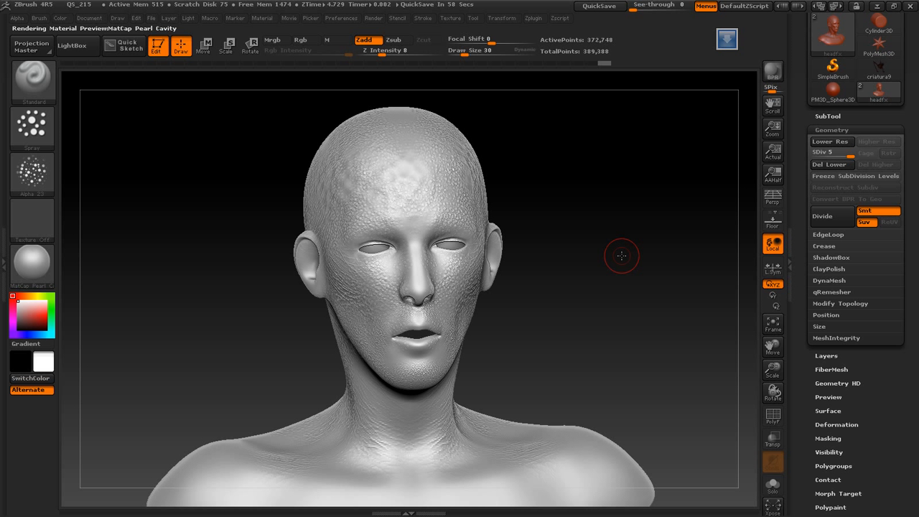
{"action": "left_click_drag", "start_coordinate": [621, 255], "coordinate": [677, 275]}
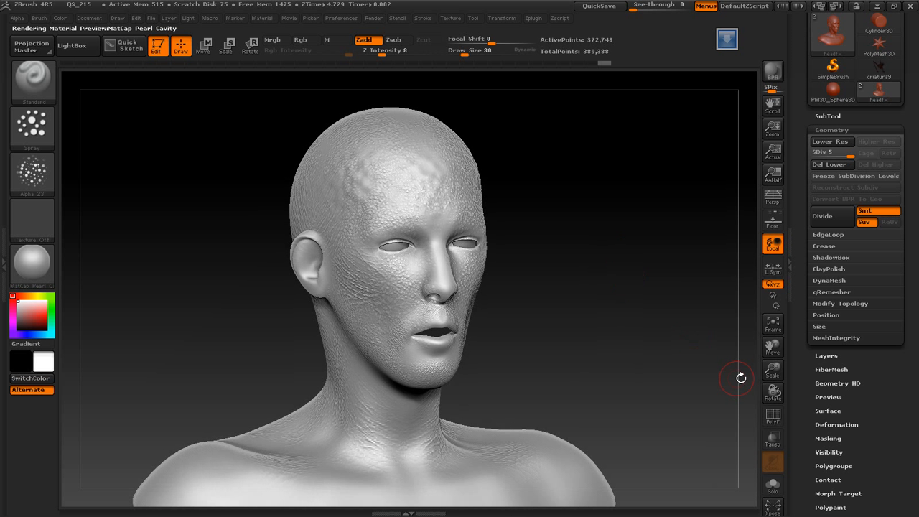
{"action": "left_click_drag", "start_coordinate": [772, 369], "coordinate": [699, 364]}
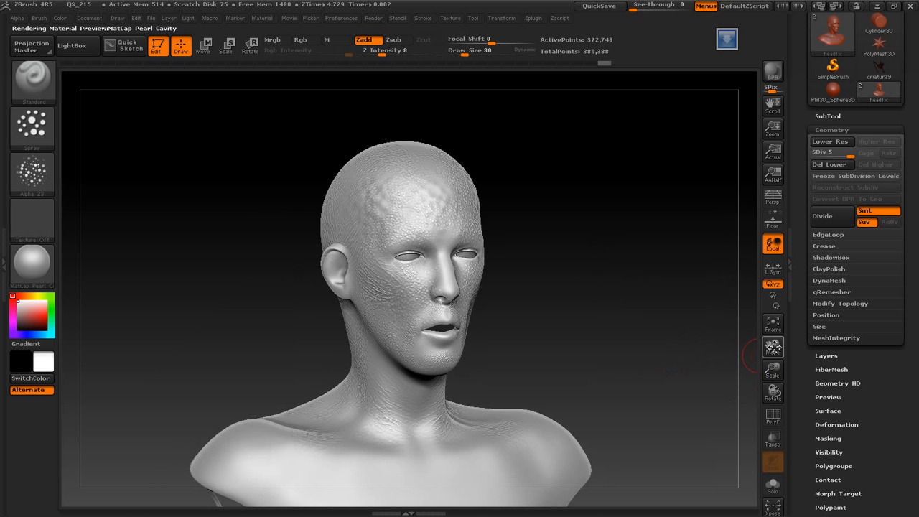
{"action": "left_click_drag", "start_coordinate": [773, 347], "coordinate": [693, 273]}
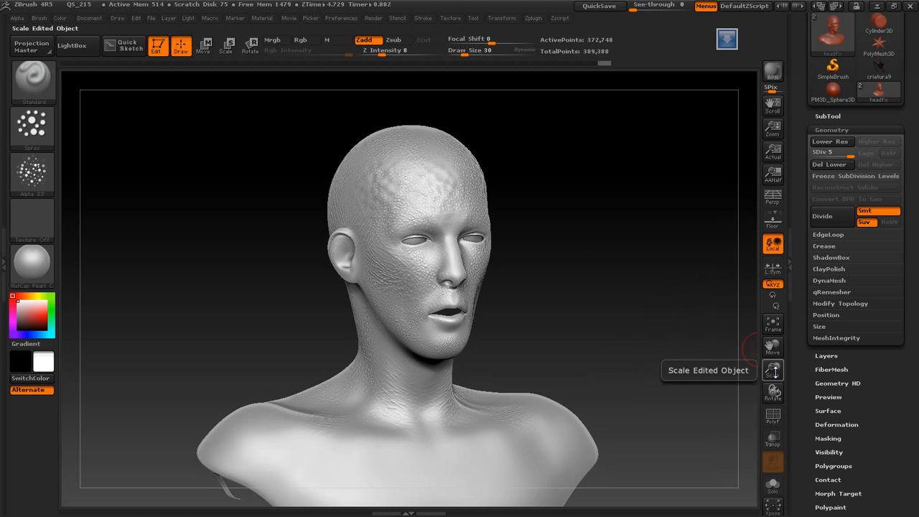
{"action": "left_click_drag", "start_coordinate": [772, 371], "coordinate": [650, 324]}
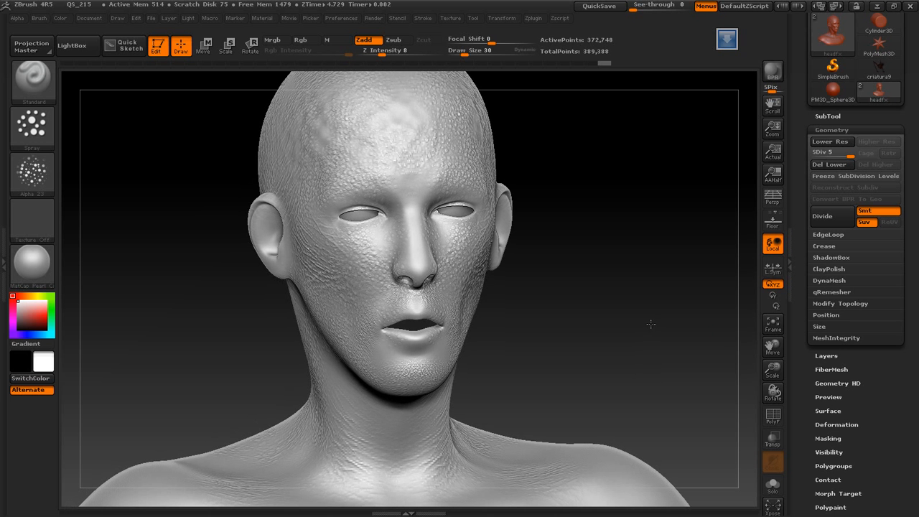
{"action": "left_click_drag", "start_coordinate": [772, 369], "coordinate": [767, 359]}
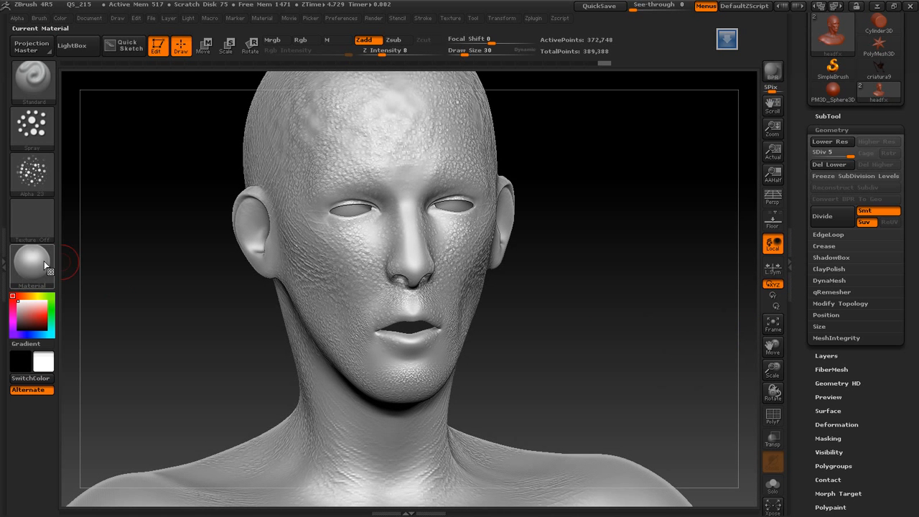
Step: Preview the bust in the SkinShade4 material again and inspect the face up close
{"action": "left_click", "coordinate": [42, 263]}
{"action": "left_click", "coordinate": [267, 242]}
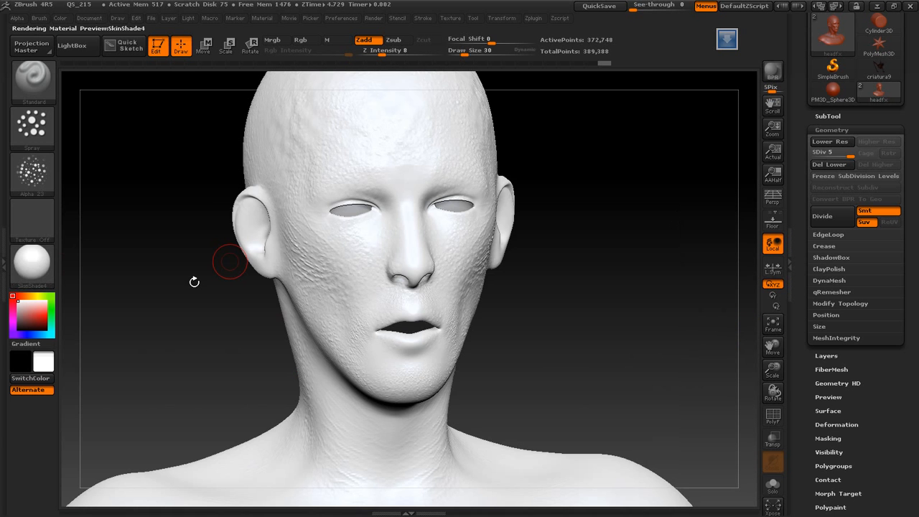
{"action": "left_click_drag", "start_coordinate": [186, 291], "coordinate": [169, 300]}
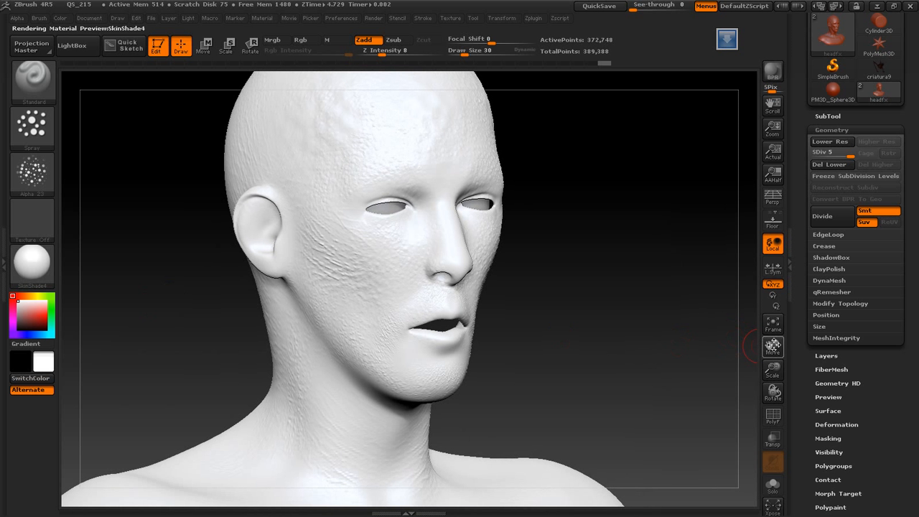
{"action": "left_click_drag", "start_coordinate": [772, 345], "coordinate": [781, 366]}
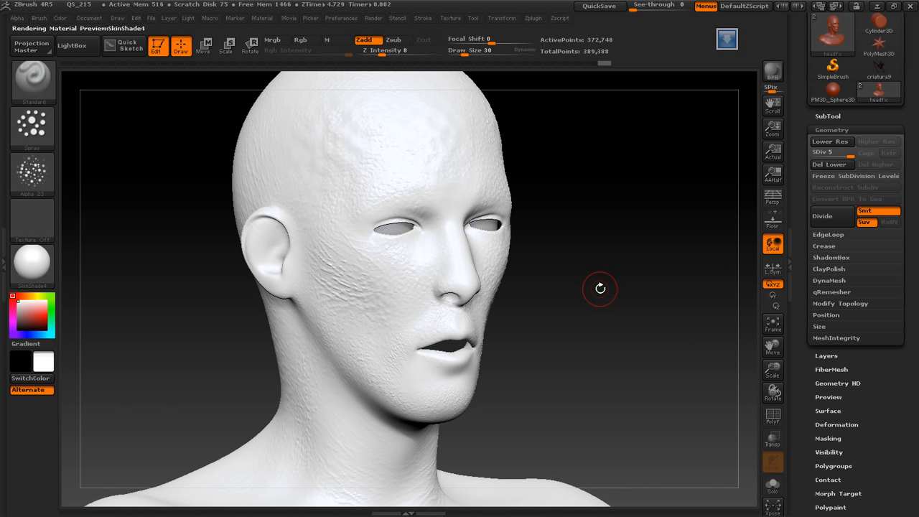
{"action": "left_click_drag", "start_coordinate": [621, 266], "coordinate": [604, 271]}
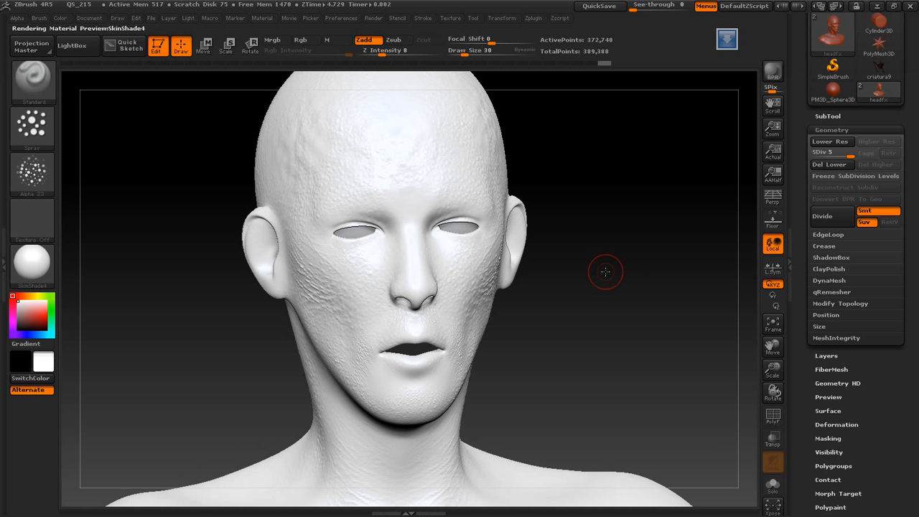
Step: Try the BasicMaterial2, DarkenEdge and RGB Levels materials on the bust in turn
{"action": "left_click", "coordinate": [36, 275]}
{"action": "left_click", "coordinate": [184, 391]}
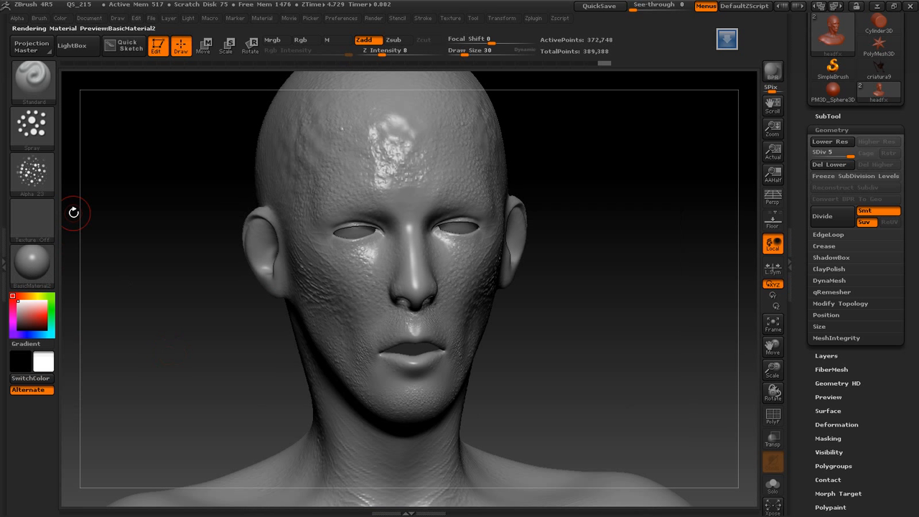
{"action": "left_click", "coordinate": [29, 276]}
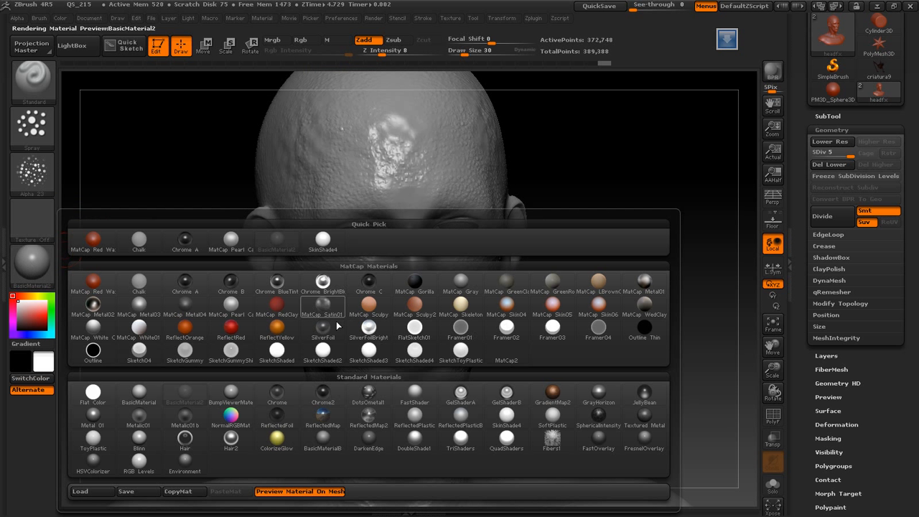
{"action": "left_click", "coordinate": [372, 440]}
{"action": "left_click", "coordinate": [27, 269]}
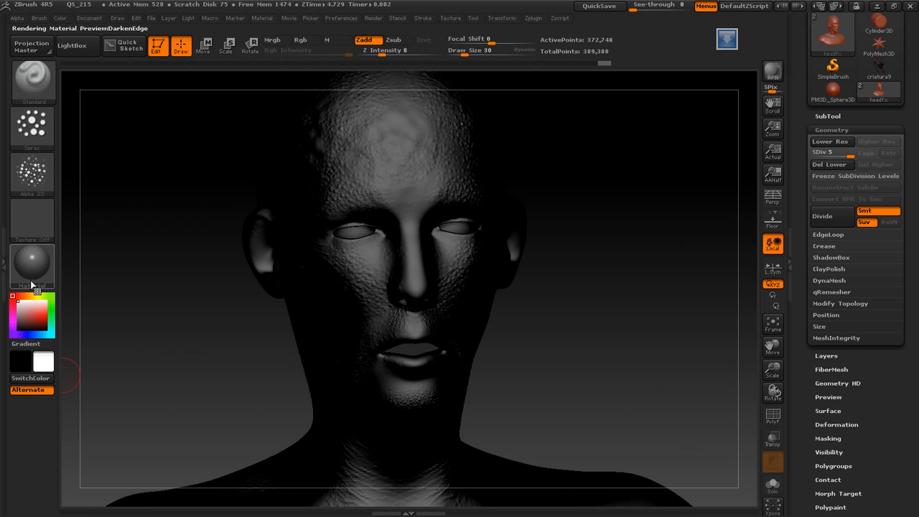
{"action": "left_click", "coordinate": [31, 271]}
{"action": "left_click", "coordinate": [140, 465]}
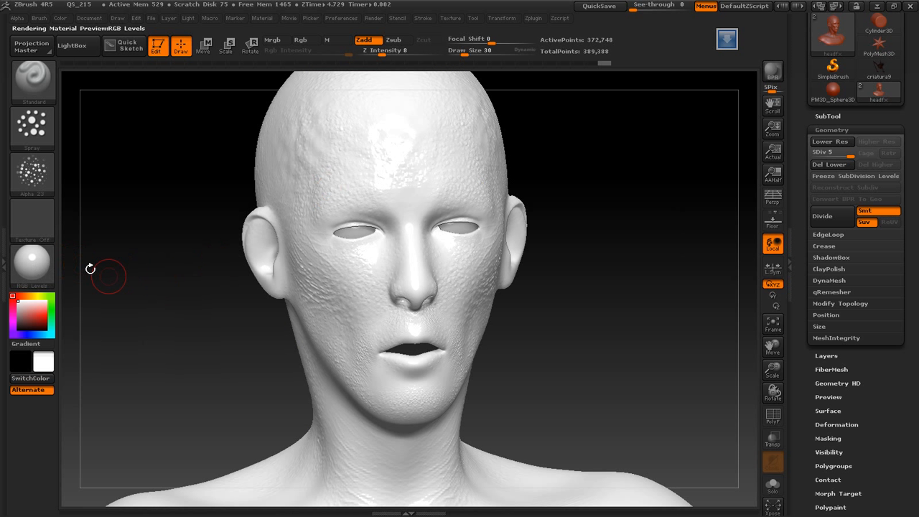
Step: Apply the MatCap Skeleton material to the bust and turn off Zadd for the brush
{"action": "left_click", "coordinate": [32, 260]}
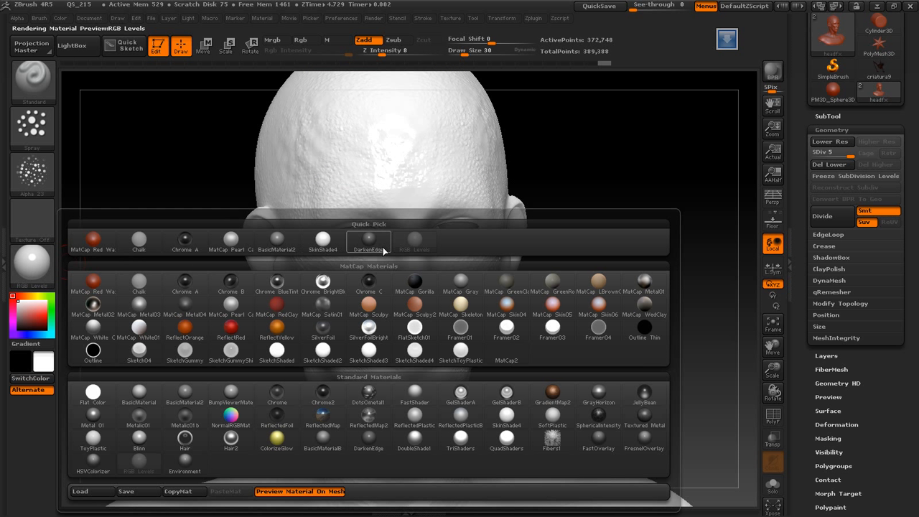
{"action": "left_click", "coordinate": [460, 309]}
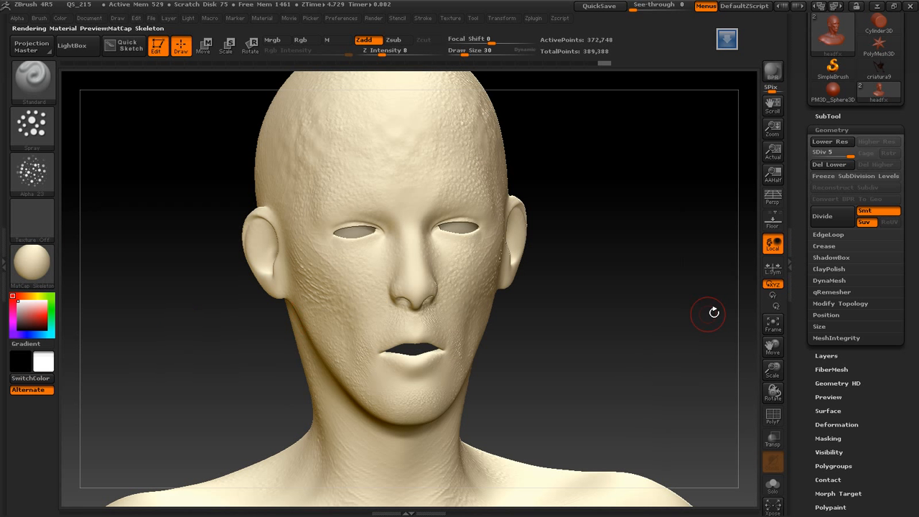
{"action": "left_click_drag", "start_coordinate": [773, 365], "coordinate": [771, 368]}
{"action": "left_click_drag", "start_coordinate": [581, 309], "coordinate": [629, 298]}
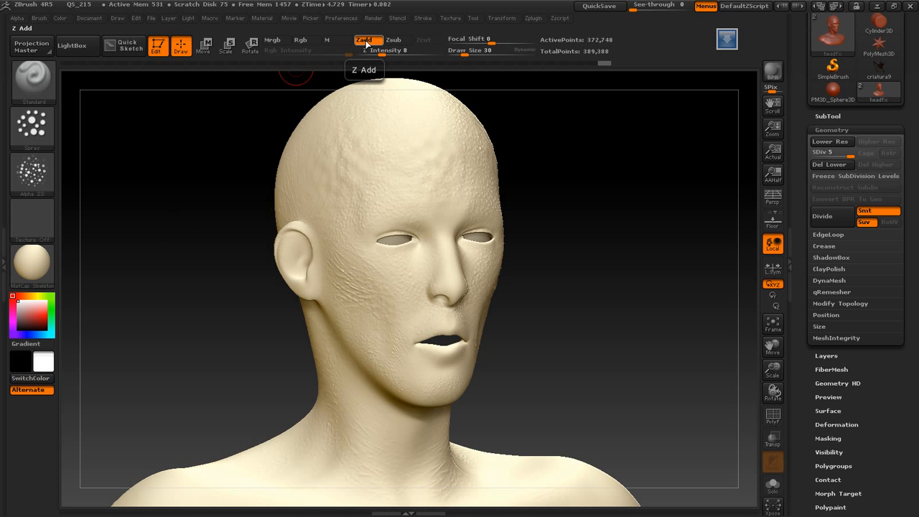
{"action": "left_click", "coordinate": [365, 42]}
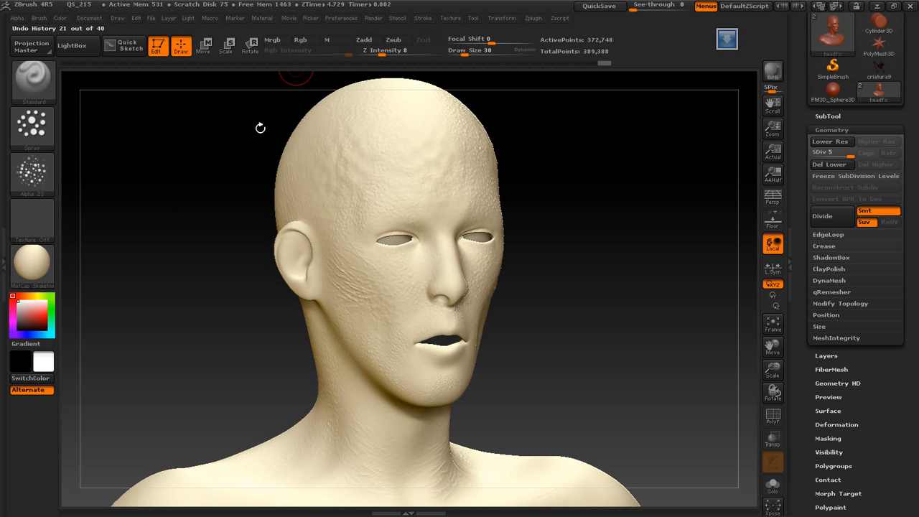
Step: Limit the brush to the material channel, paint ReflectedMap2 around the head's eyes, and restore MatCap Skeleton as the current material
{"action": "left_click", "coordinate": [334, 42]}
{"action": "left_click_drag", "start_coordinate": [519, 273], "coordinate": [582, 266]}
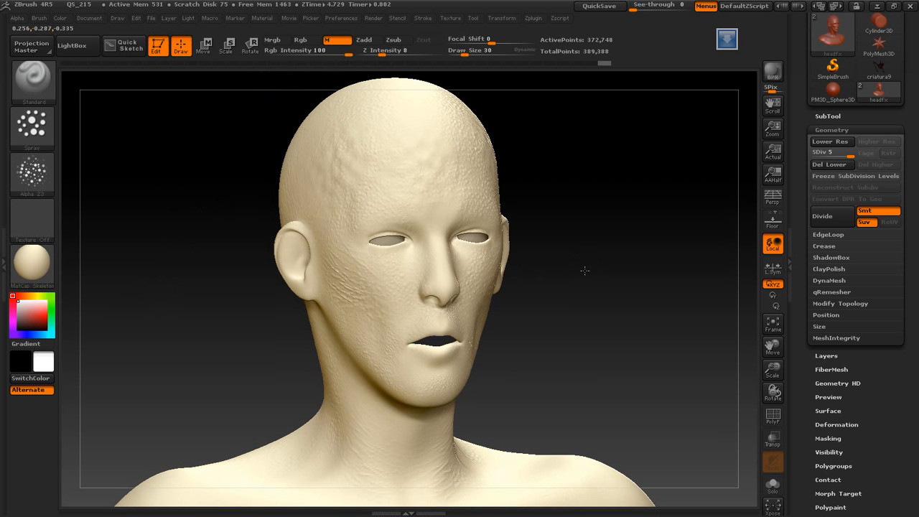
{"action": "left_click", "coordinate": [40, 277]}
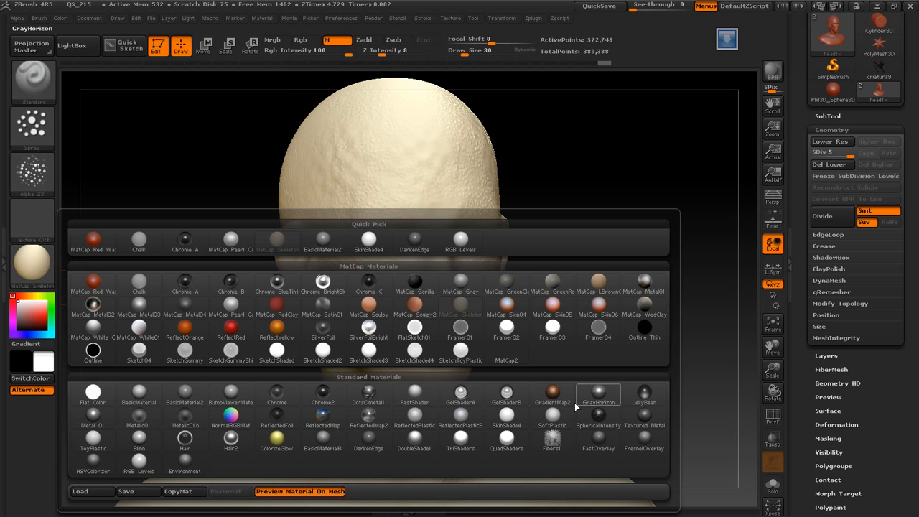
{"action": "left_click", "coordinate": [381, 418]}
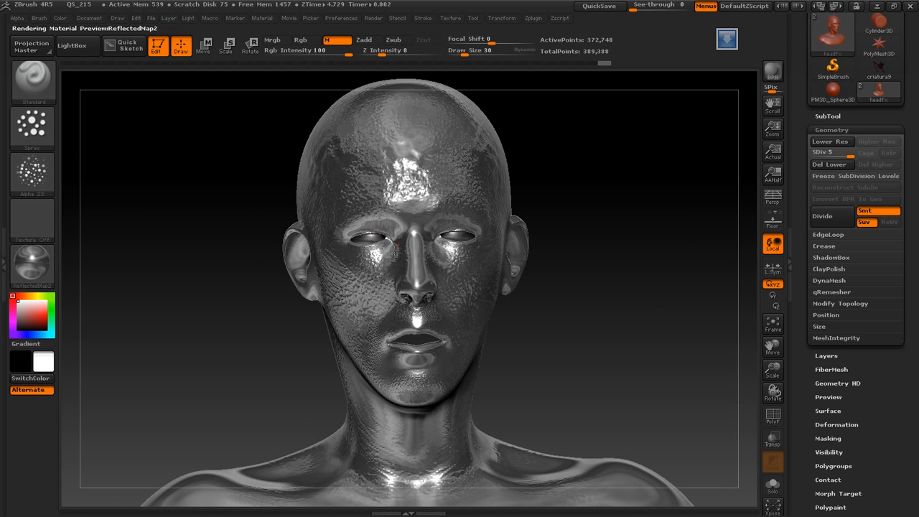
{"action": "left_click", "coordinate": [52, 271]}
{"action": "left_click", "coordinate": [277, 239]}
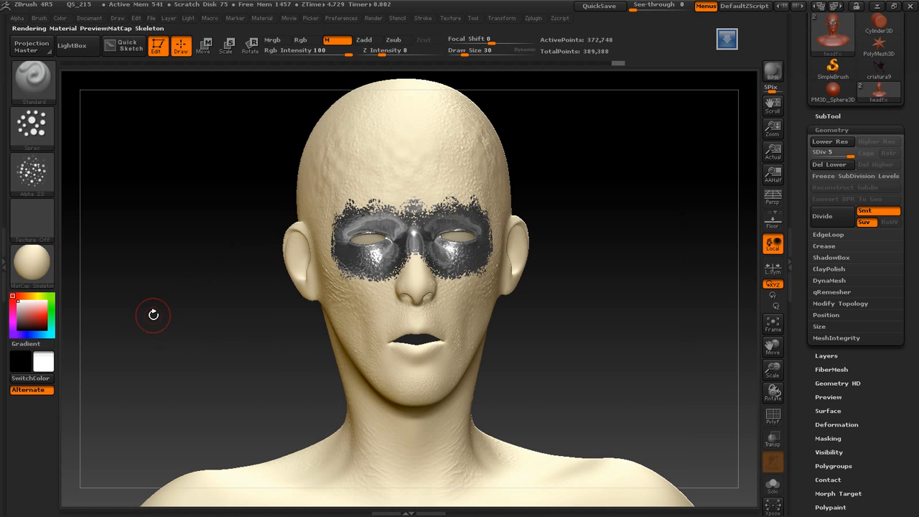
Step: Examine the painted eye area and undo the ReflectedMap2 strokes on the head
{"action": "left_click_drag", "start_coordinate": [171, 310], "coordinate": [172, 307]}
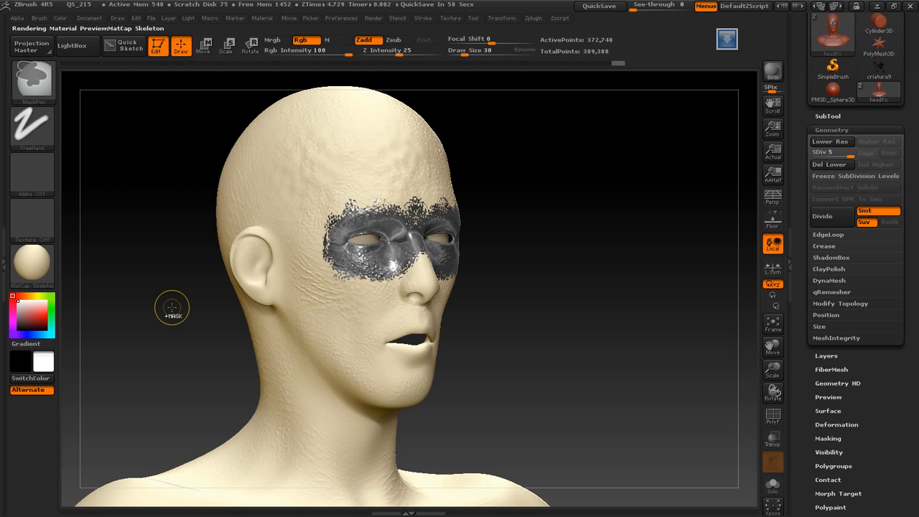
{"action": "left_click_drag", "start_coordinate": [172, 307], "coordinate": [171, 305], "text": "ctrl"}
{"action": "left_click_drag", "start_coordinate": [679, 266], "coordinate": [655, 269]}
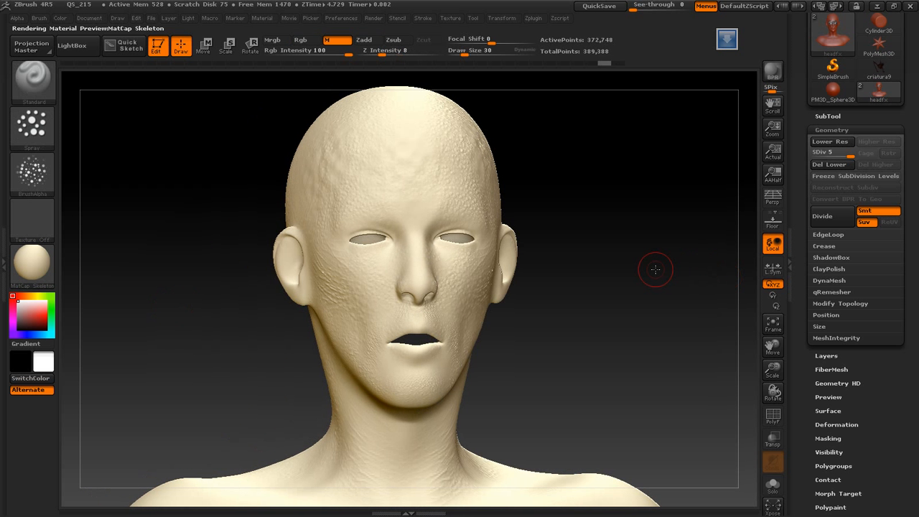
Step: Make the PM3D_Sphere3D_1 eyeballs the active subtool
{"action": "left_click", "coordinate": [828, 130]}
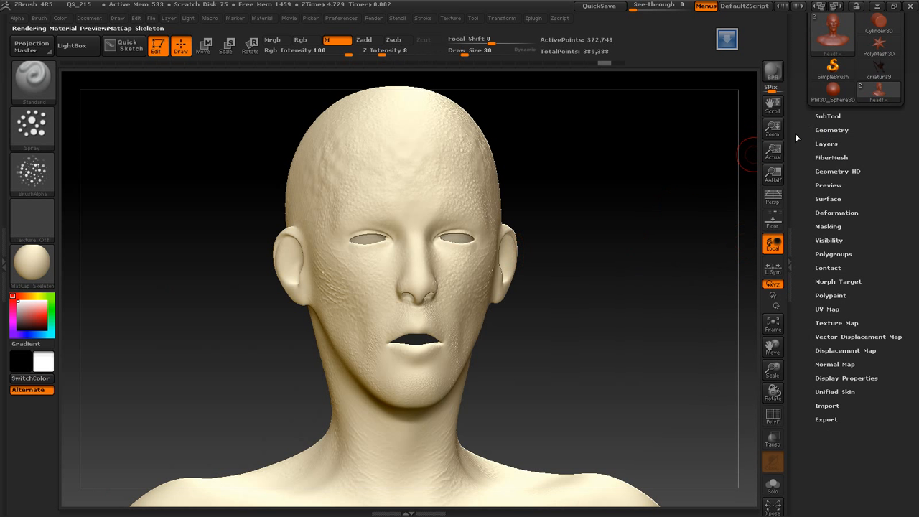
{"action": "left_click", "coordinate": [831, 130]}
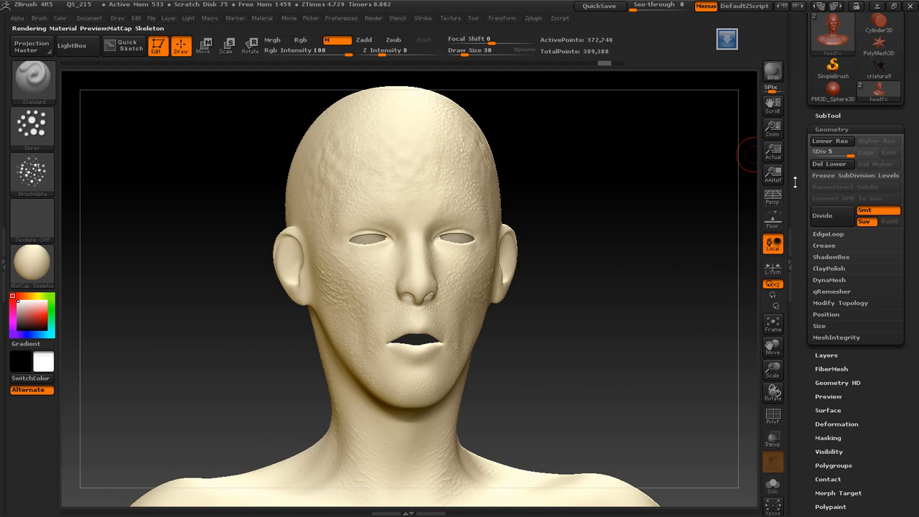
{"action": "left_click", "coordinate": [831, 129]}
{"action": "left_click", "coordinate": [830, 143]}
{"action": "left_click", "coordinate": [831, 143]}
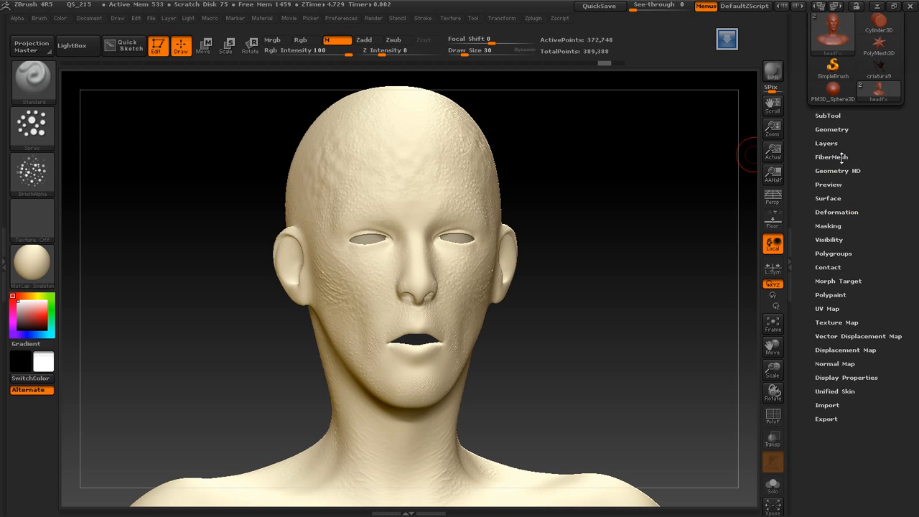
{"action": "left_click", "coordinate": [828, 115]}
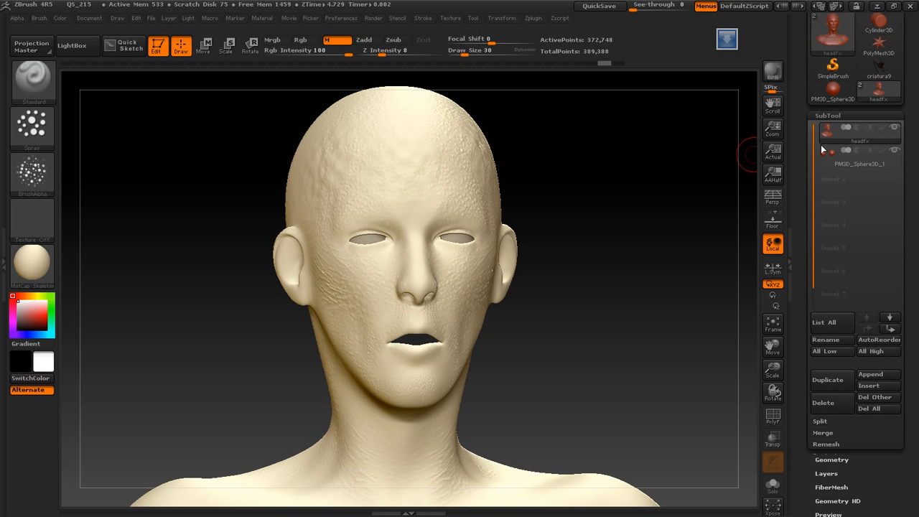
{"action": "left_click", "coordinate": [825, 150]}
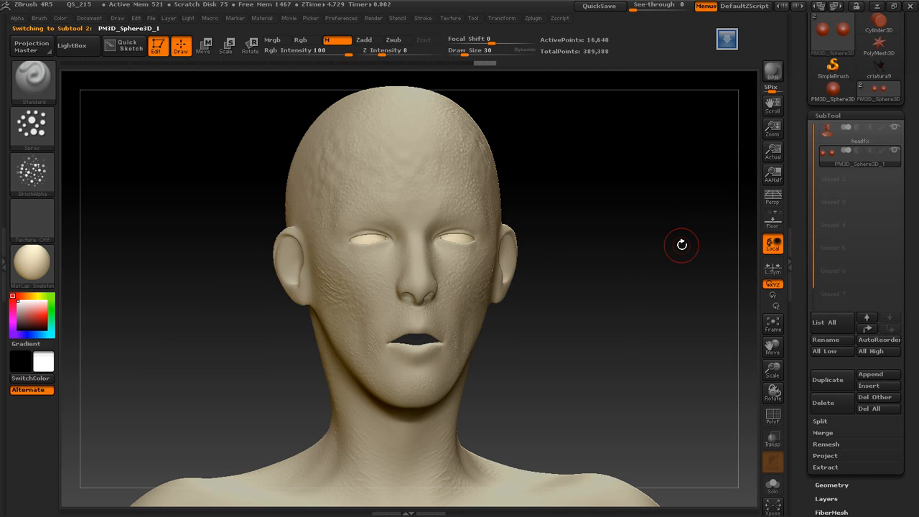
Step: Paint both eyeballs with the ReflectedMap2 material and set the current material back to MatCap Skeleton
{"action": "left_click", "coordinate": [37, 260]}
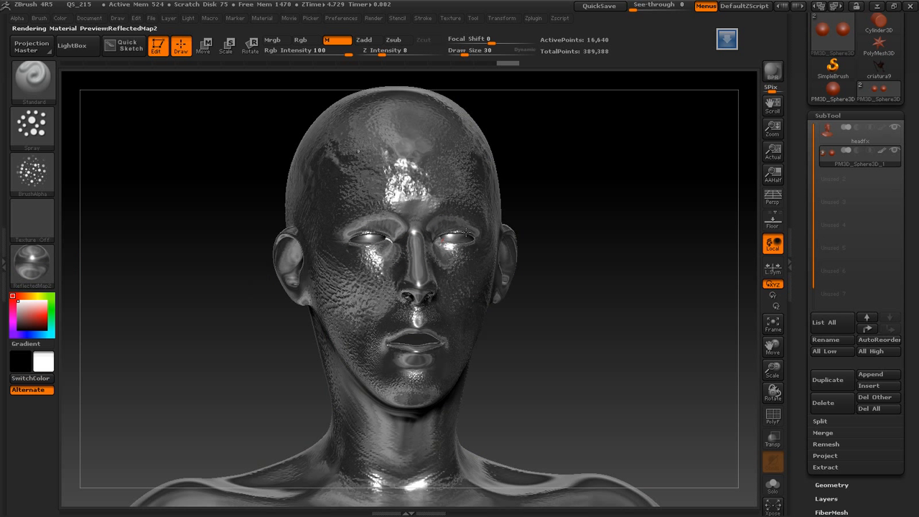
{"action": "left_click", "coordinate": [45, 268]}
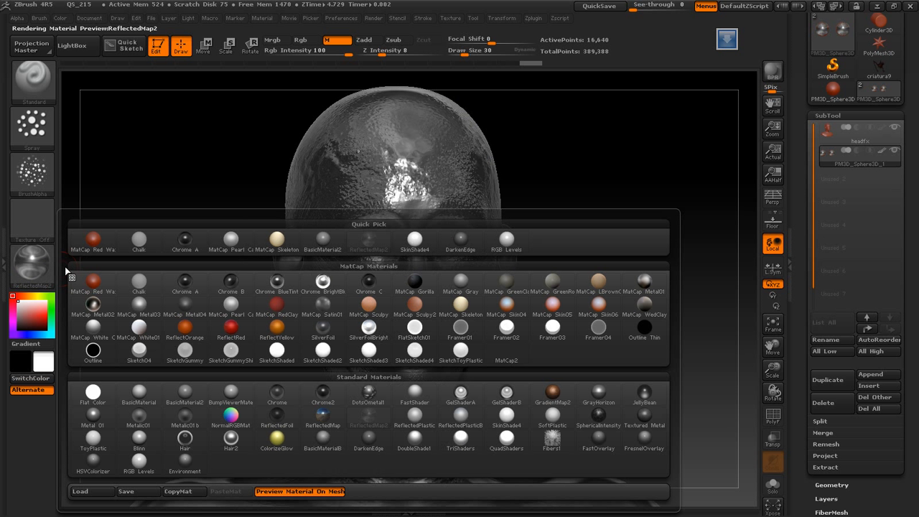
{"action": "left_click", "coordinate": [290, 242]}
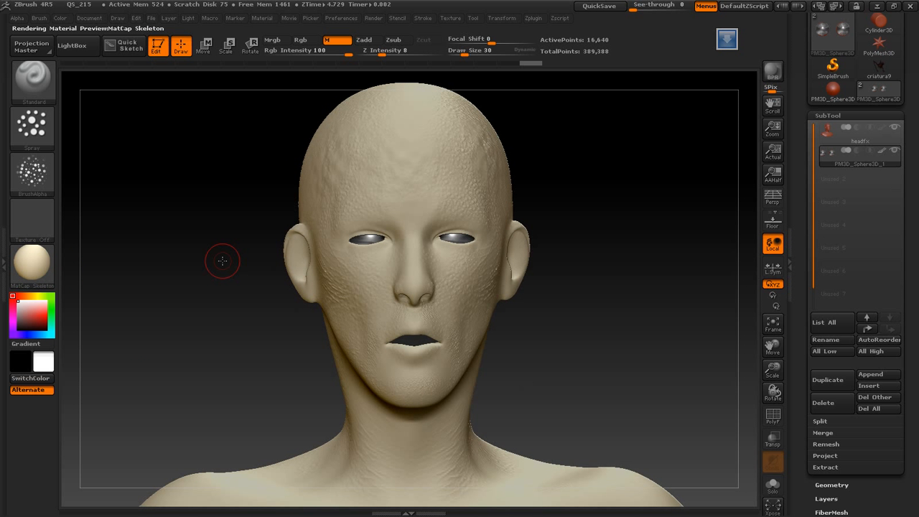
{"action": "left_click_drag", "start_coordinate": [185, 313], "coordinate": [183, 330]}
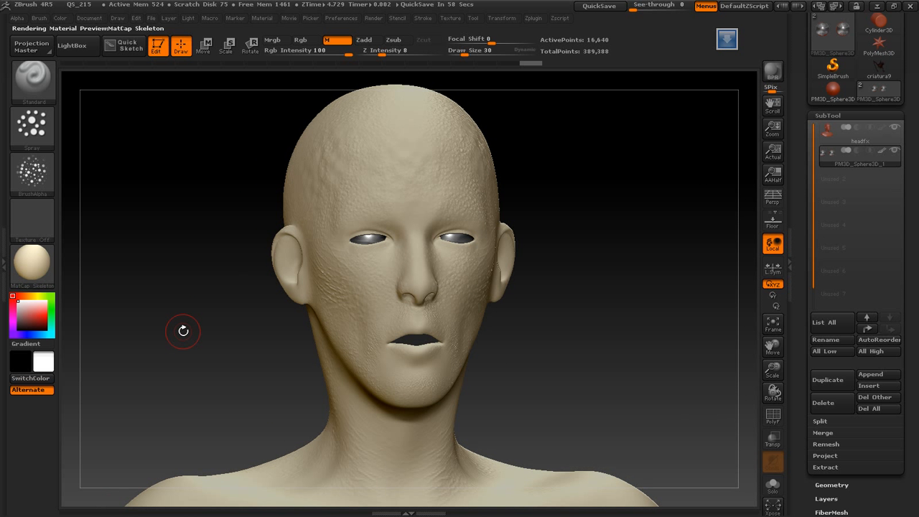
{"action": "left_click_drag", "start_coordinate": [183, 330], "coordinate": [221, 318]}
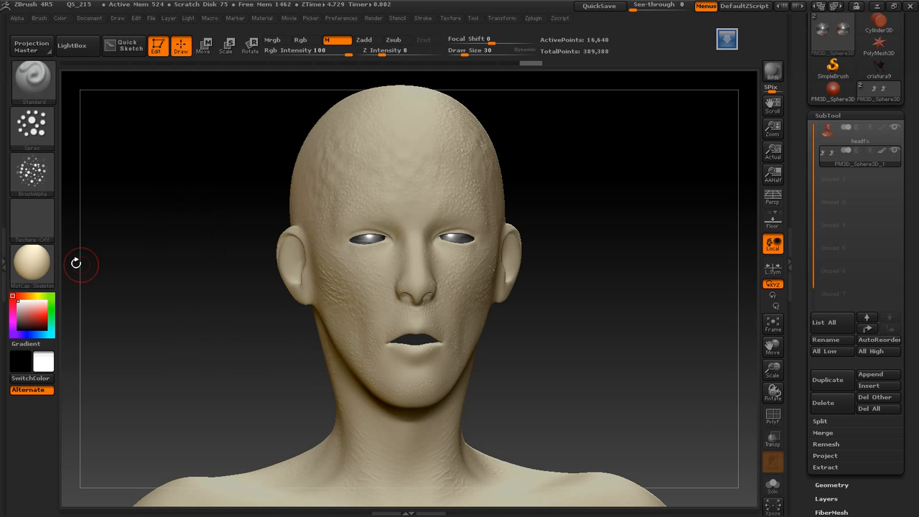
Step: Remove the alpha from the brush, set its stroke to Dots, and bring the head close to a side view
{"action": "left_click", "coordinate": [41, 163]}
{"action": "left_click", "coordinate": [85, 181]}
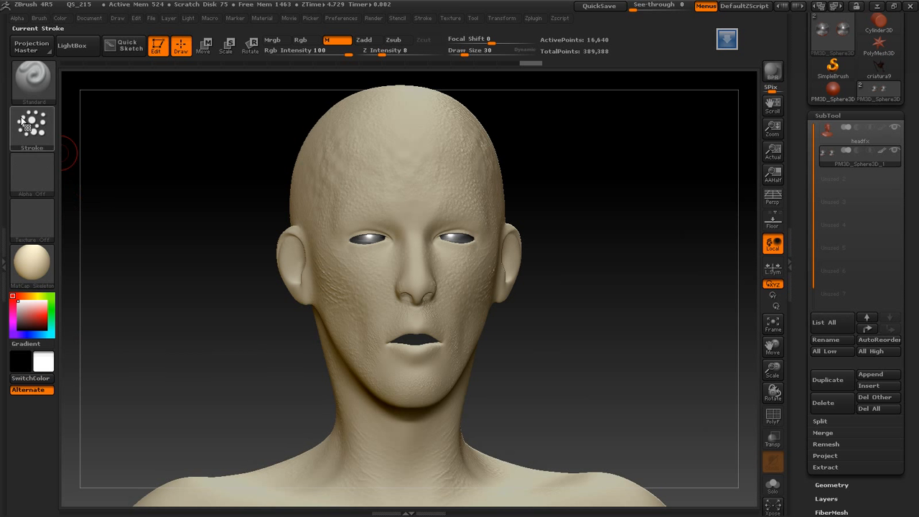
{"action": "left_click", "coordinate": [31, 125]}
{"action": "left_click", "coordinate": [94, 141]}
{"action": "left_click", "coordinate": [31, 272]}
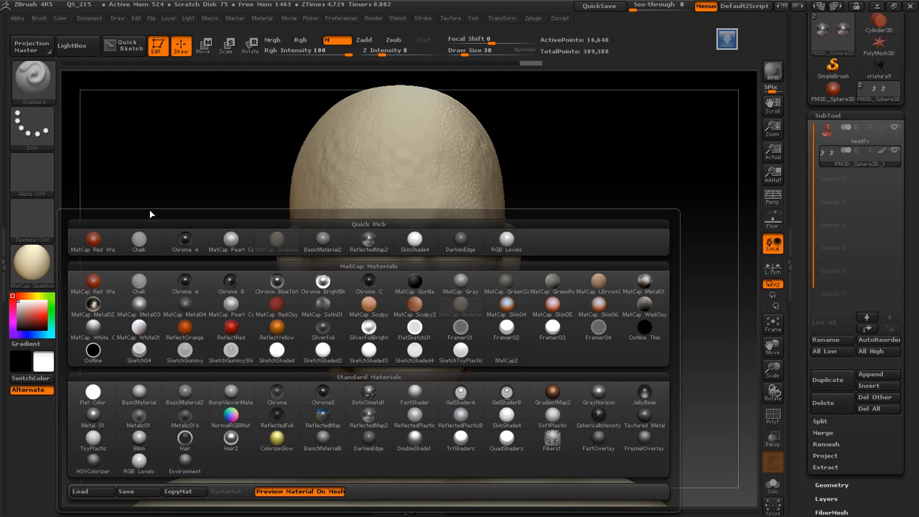
{"action": "left_click_drag", "start_coordinate": [207, 214], "coordinate": [223, 196]}
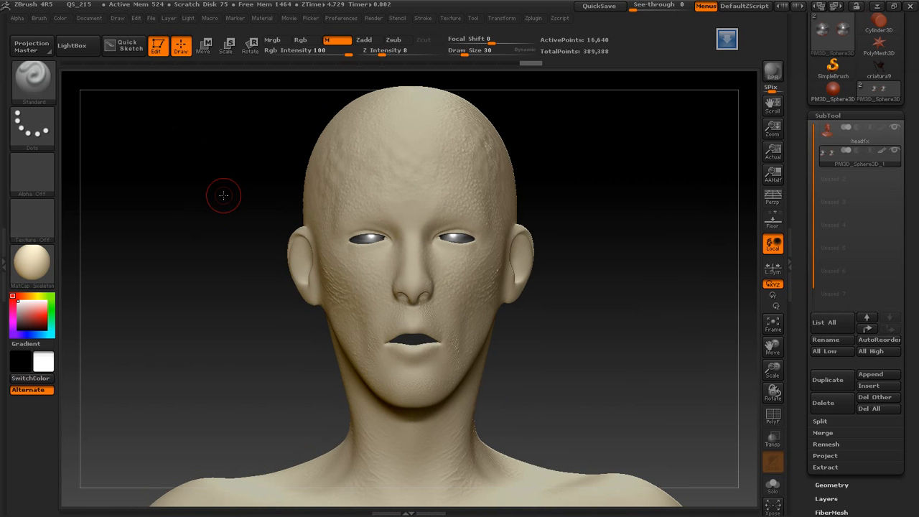
{"action": "left_click_drag", "start_coordinate": [179, 283], "coordinate": [625, 349]}
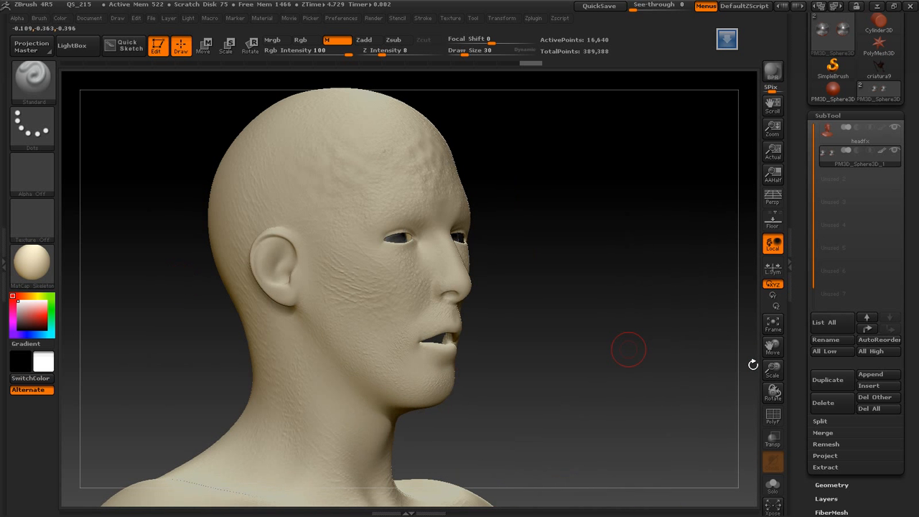
{"action": "left_click_drag", "start_coordinate": [772, 366], "coordinate": [498, 237]}
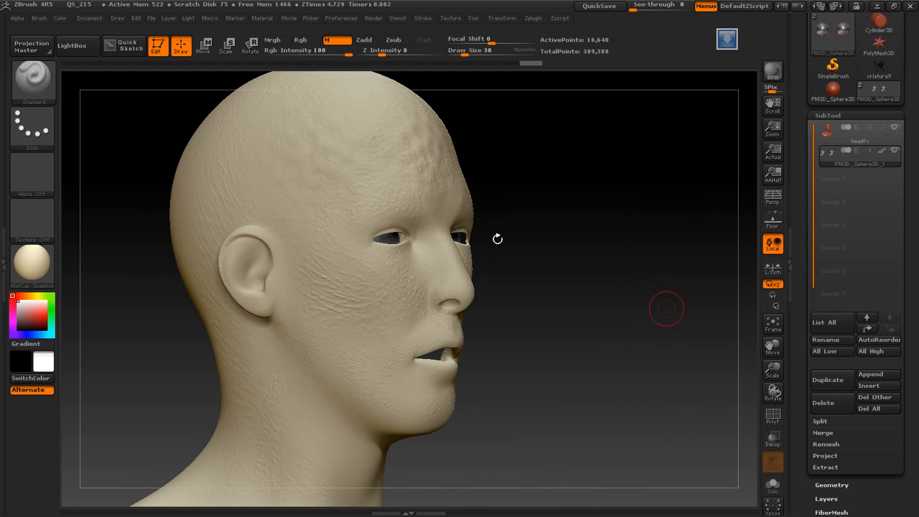
Step: Load old_paint27.jpg from the monstros texture folder in LightBox as the current texture
{"action": "left_click", "coordinate": [80, 46]}
{"action": "left_click", "coordinate": [212, 76]}
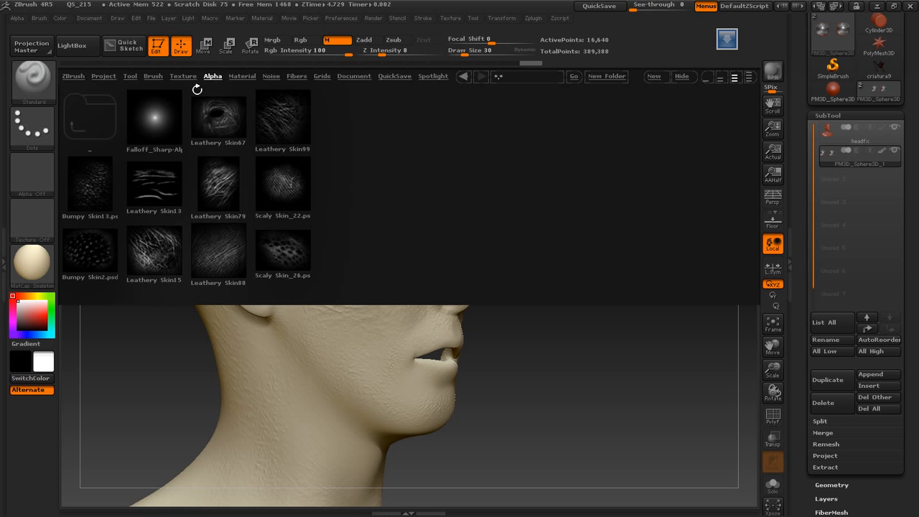
{"action": "left_click", "coordinate": [183, 77]}
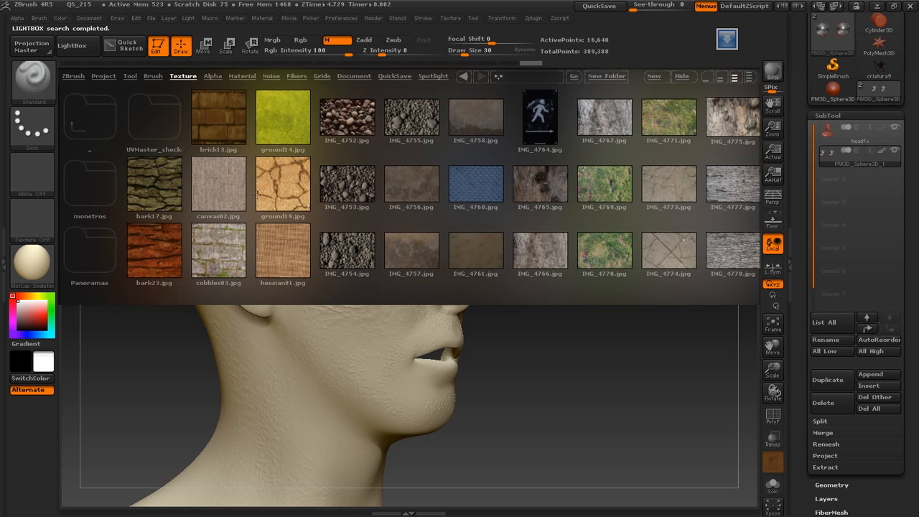
{"action": "left_click", "coordinate": [96, 187]}
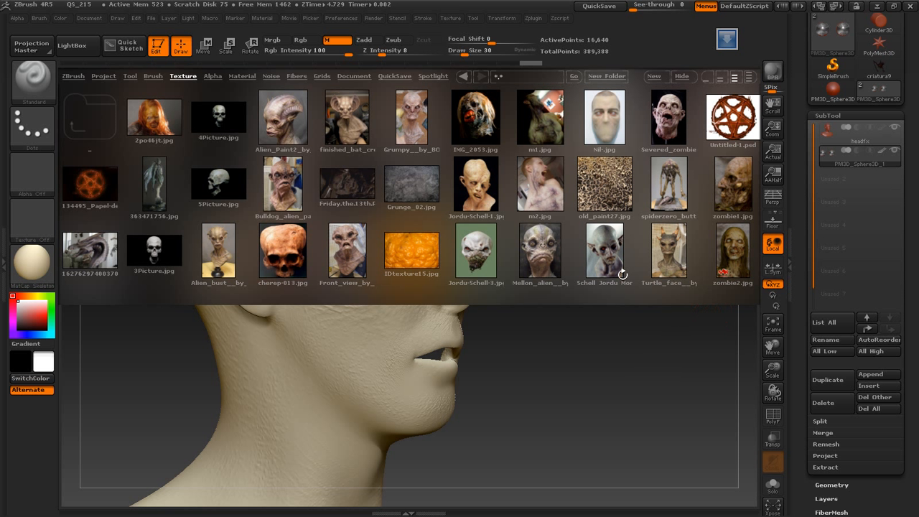
{"action": "double_click", "coordinate": [616, 192]}
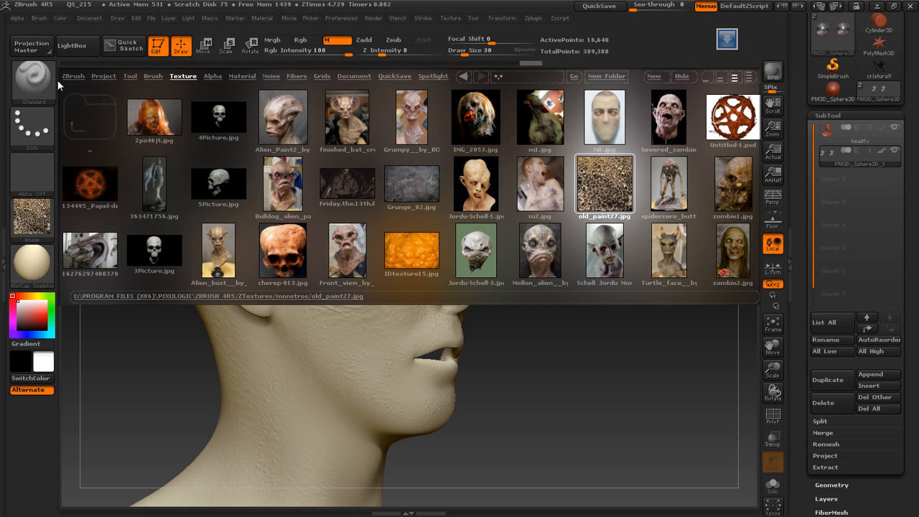
{"action": "left_click", "coordinate": [80, 48]}
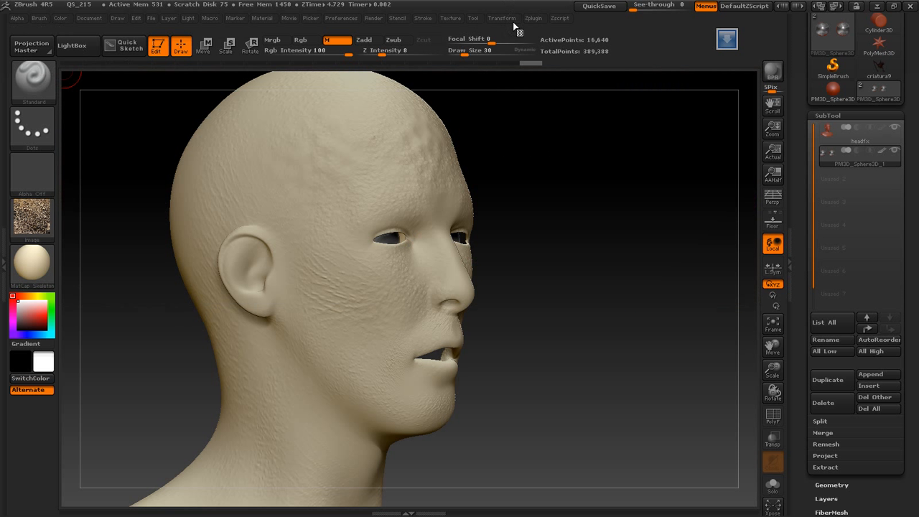
Step: Add the old_paint27 texture to Spotlight and close LightBox
{"action": "left_click", "coordinate": [452, 19]}
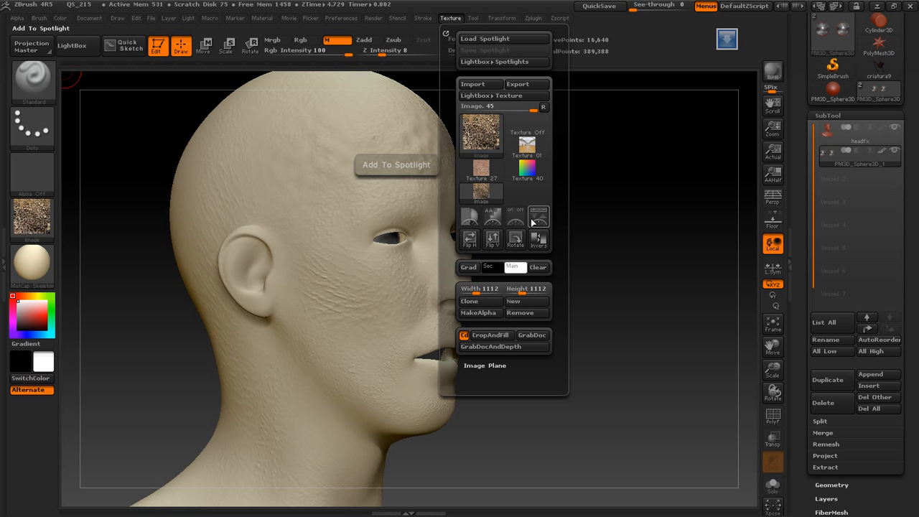
{"action": "left_click", "coordinate": [538, 218]}
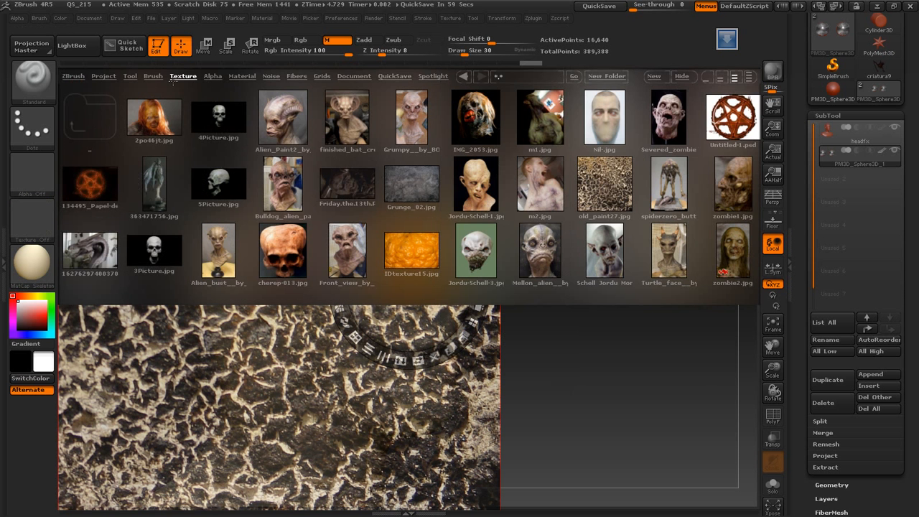
{"action": "left_click", "coordinate": [72, 45]}
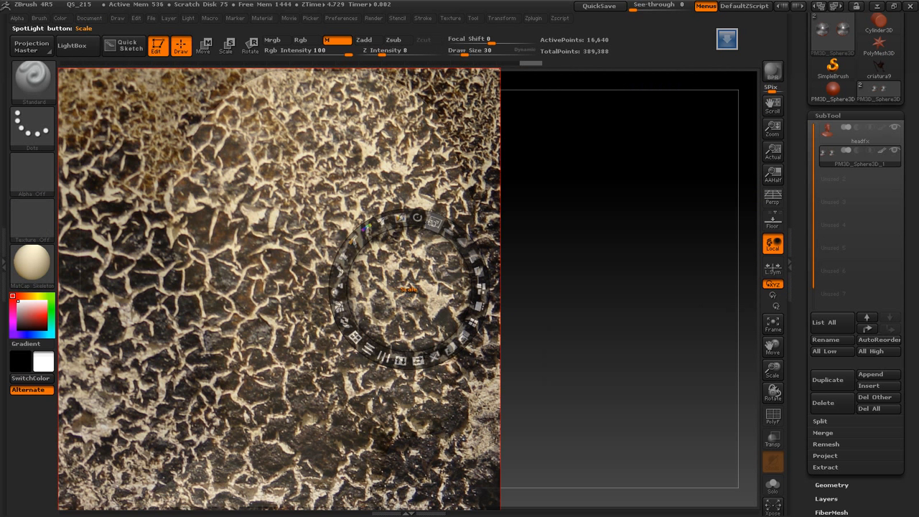
Step: Move the Spotlight image over the face, scale it down to about 60 percent, and use Pin Spotlight
{"action": "left_click_drag", "start_coordinate": [394, 262], "coordinate": [496, 274]}
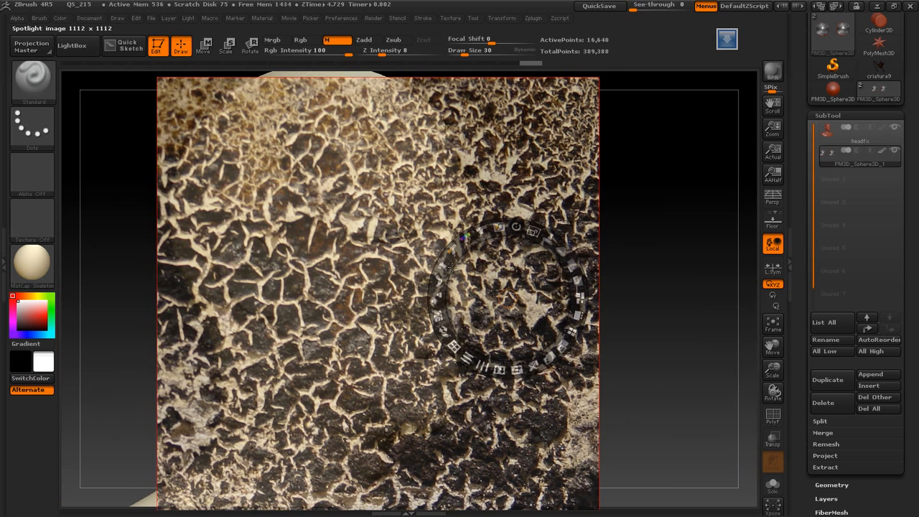
{"action": "left_click_drag", "start_coordinate": [533, 232], "coordinate": [517, 238]}
{"action": "left_click_drag", "start_coordinate": [503, 246], "coordinate": [466, 247]}
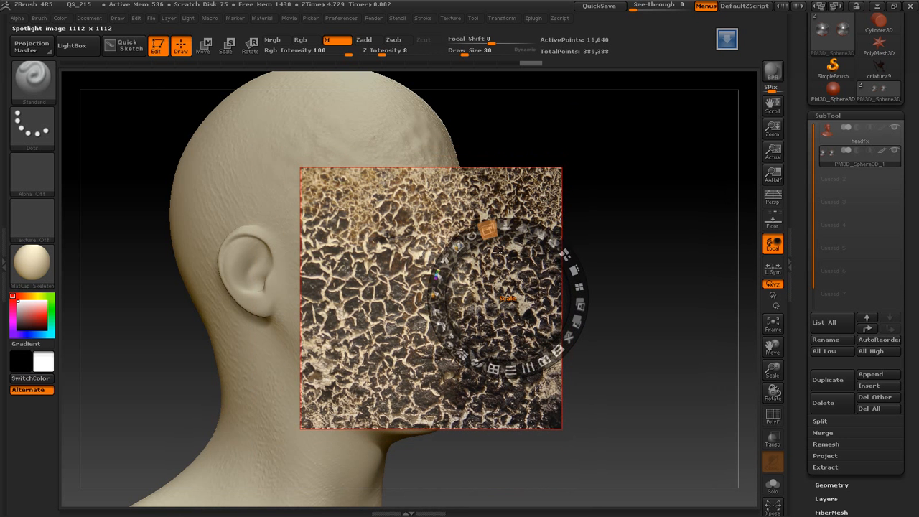
{"action": "left_click", "coordinate": [547, 237]}
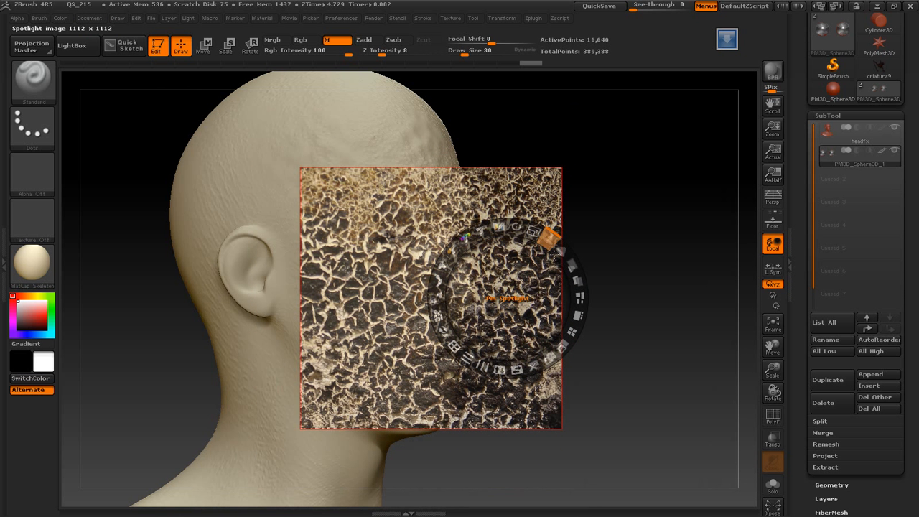
{"action": "left_click_drag", "start_coordinate": [559, 250], "coordinate": [574, 291]}
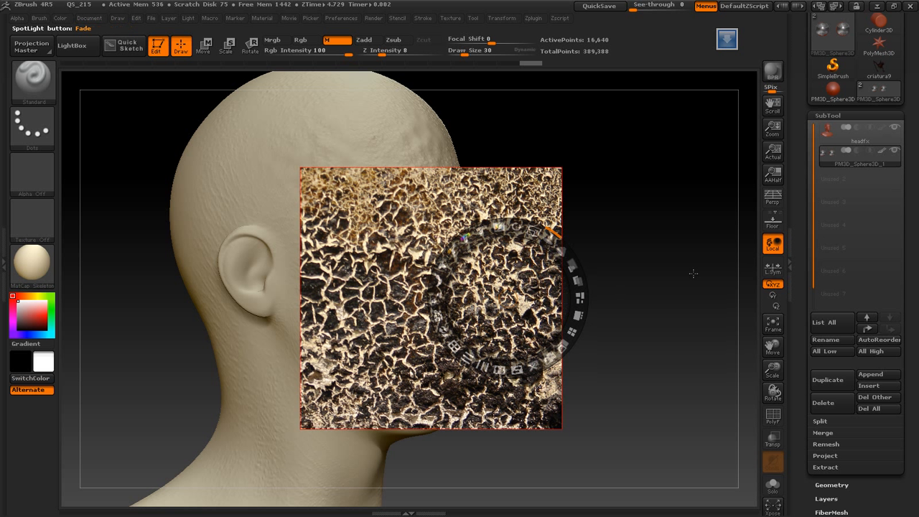
Step: Turn off the brush's material channel and set it to paint RGB colour only
{"action": "left_click", "coordinate": [332, 43]}
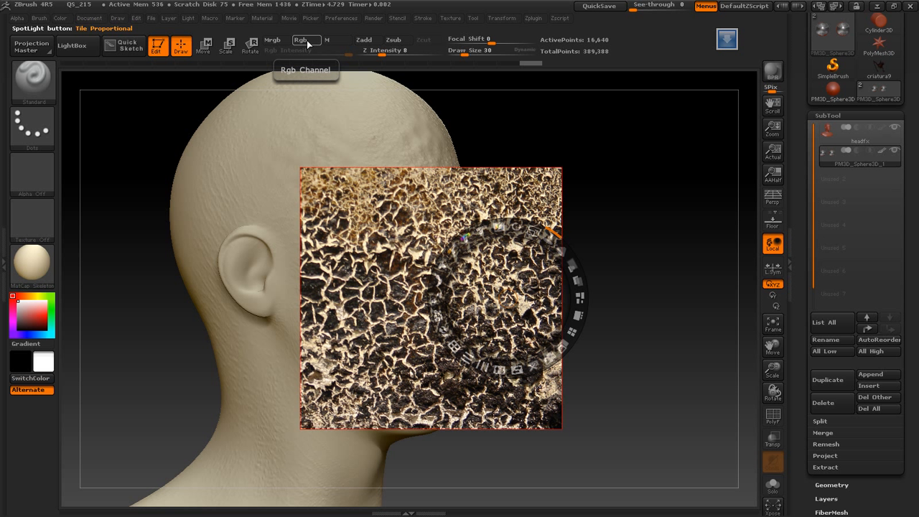
{"action": "left_click", "coordinate": [304, 42]}
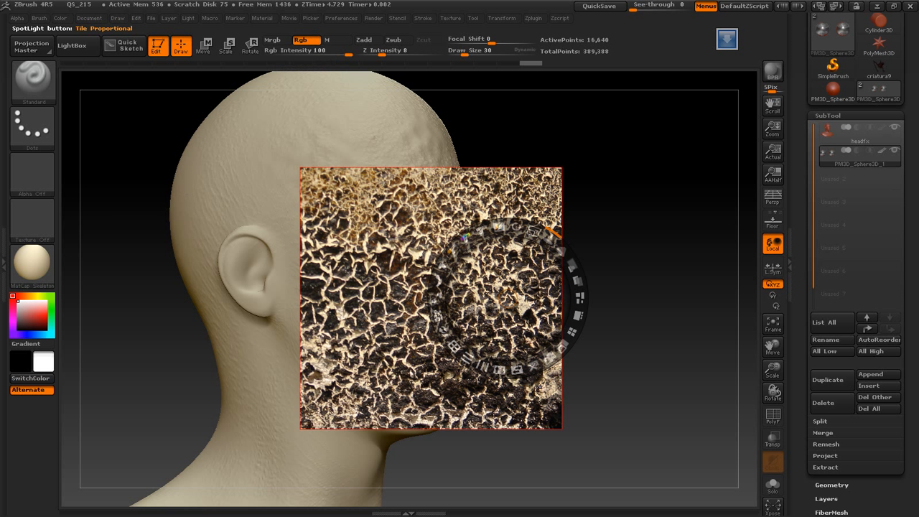
Step: Move the Spotlight image clear of the face and try painting the cheek with Z Intensity 28
{"action": "left_click_drag", "start_coordinate": [502, 302], "coordinate": [684, 244]}
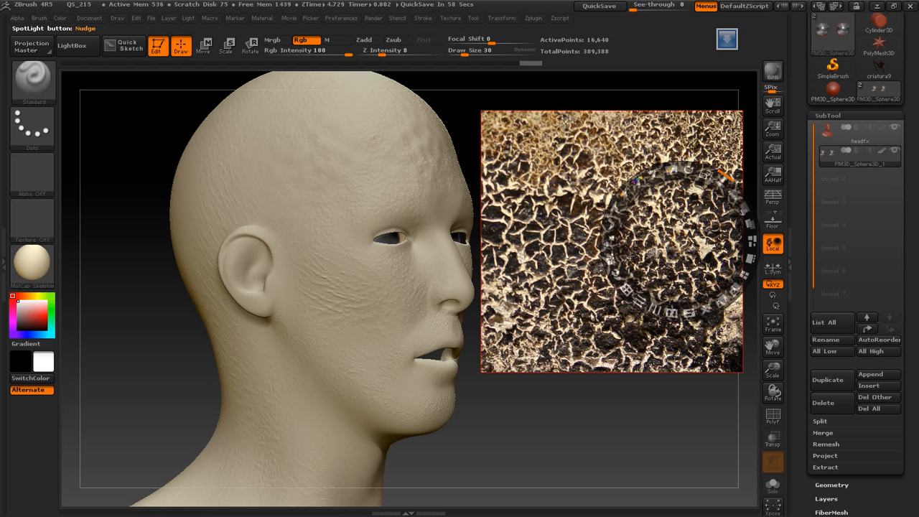
{"action": "key", "text": "z"}
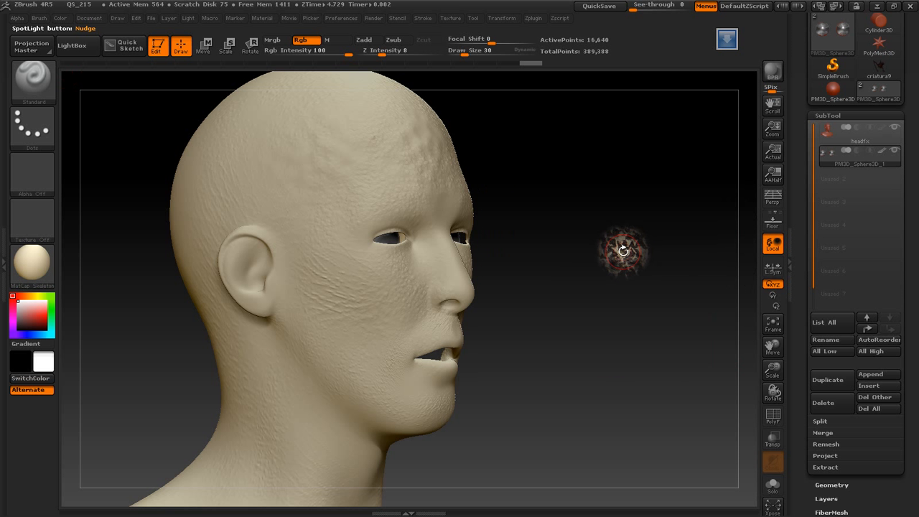
{"action": "left_click", "coordinate": [363, 261]}
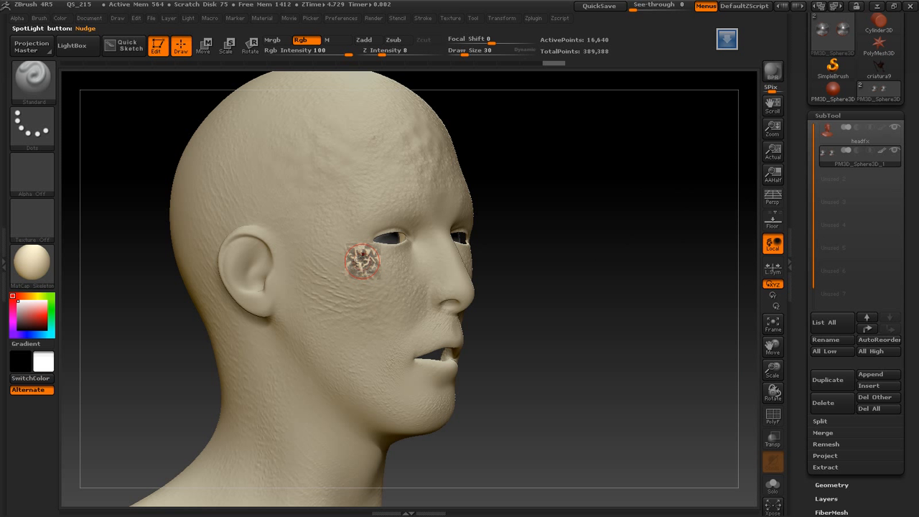
{"action": "left_click_drag", "start_coordinate": [371, 52], "coordinate": [389, 51]}
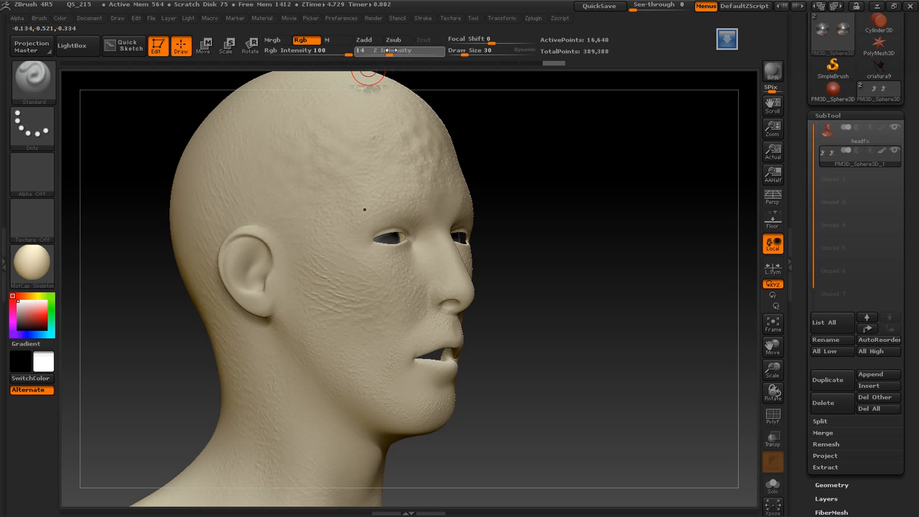
{"action": "left_click_drag", "start_coordinate": [346, 227], "coordinate": [392, 288]}
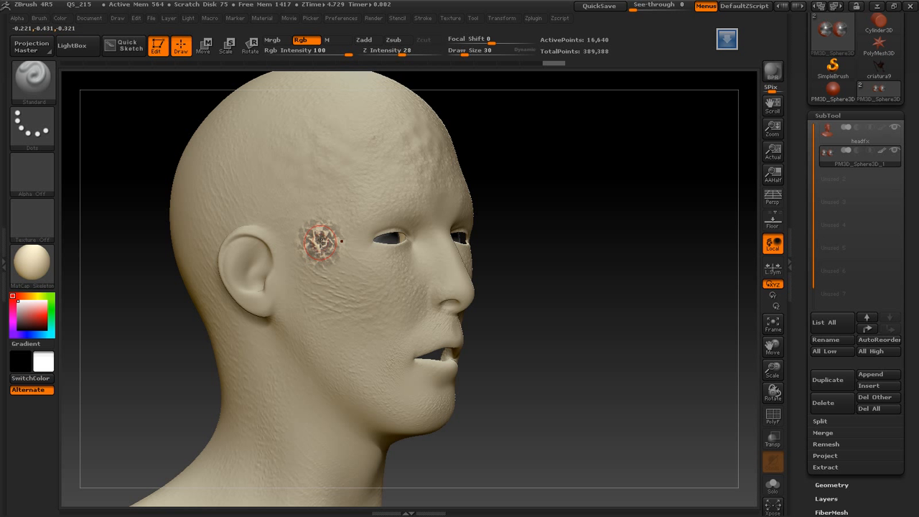
Step: Set the brush texture to the imported cracked-paint image, try it on the cheek, and undo the stroke
{"action": "left_click", "coordinate": [44, 226]}
{"action": "left_click", "coordinate": [98, 231]}
{"action": "left_click", "coordinate": [44, 227]}
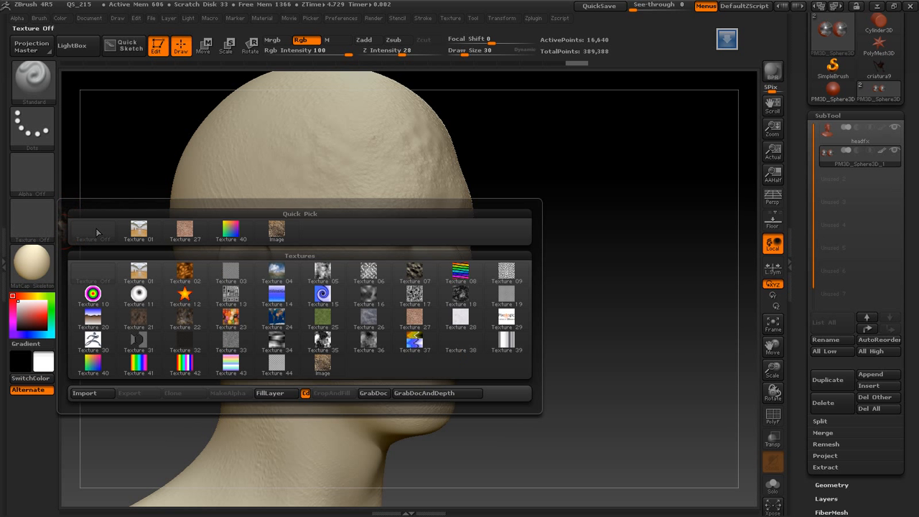
{"action": "left_click", "coordinate": [275, 230]}
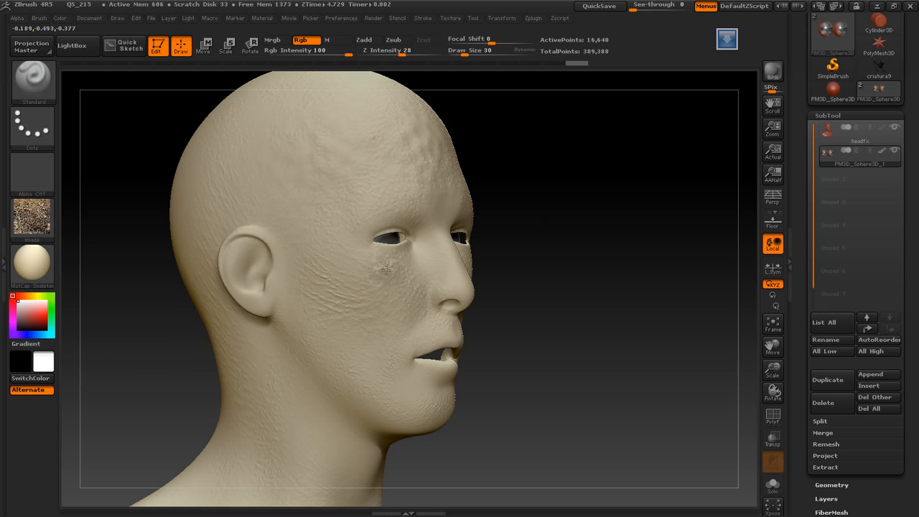
{"action": "key", "text": "space"}
{"action": "key", "text": "ctrl+z"}
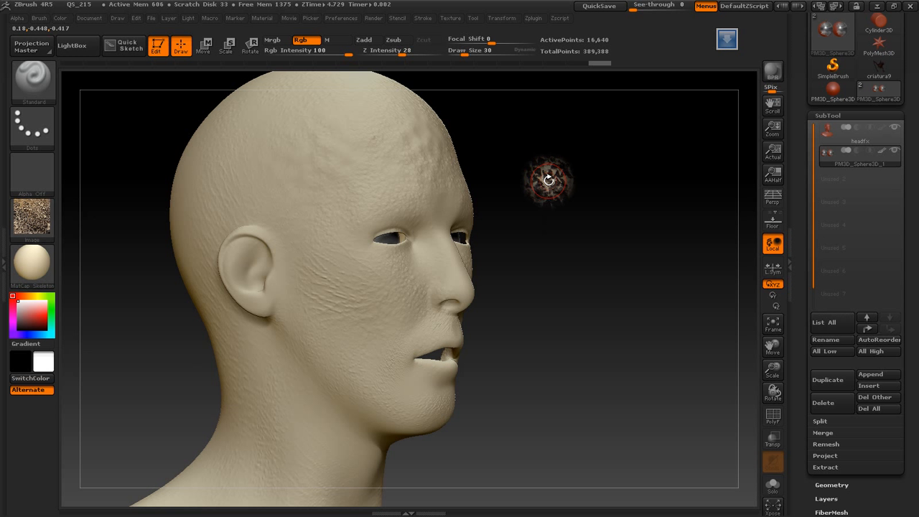
Step: Lower the Spotlight image's opacity and toggle Pin Spotlight, then hide the image for painting
{"action": "key", "text": "z"}
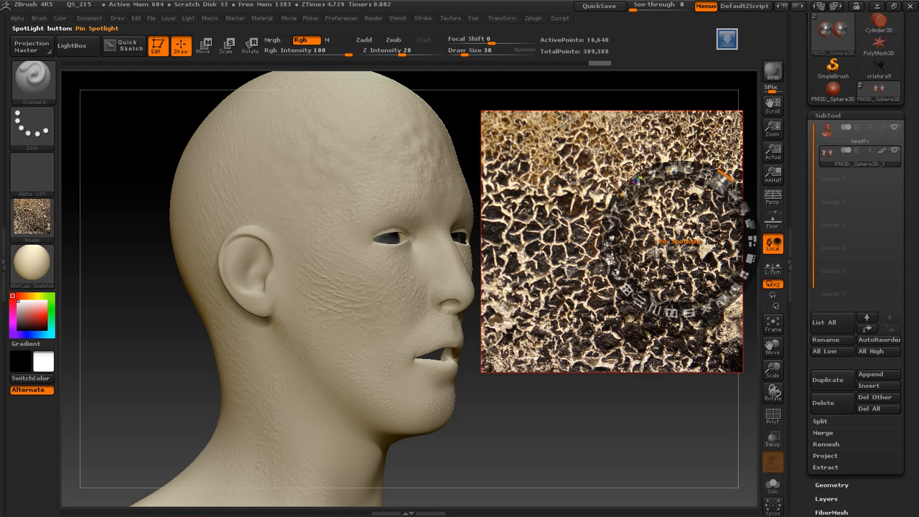
{"action": "left_click_drag", "start_coordinate": [744, 209], "coordinate": [708, 182]}
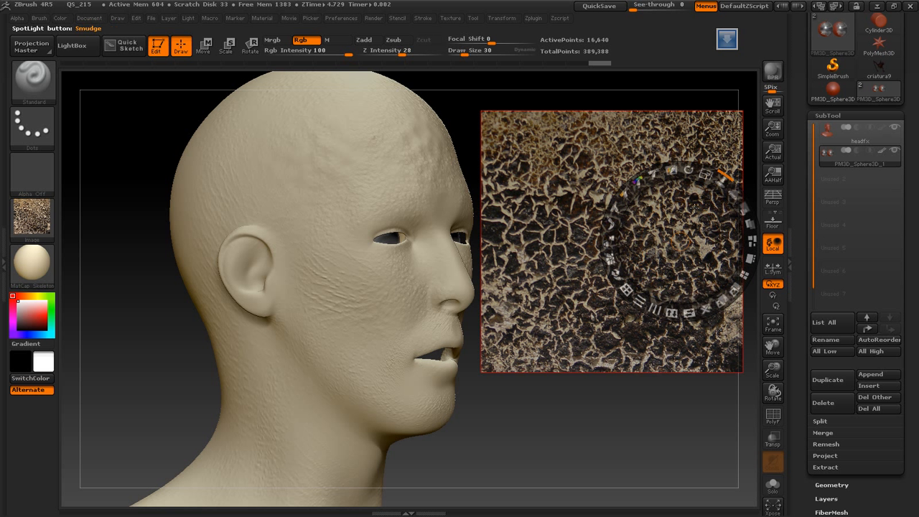
{"action": "left_click_drag", "start_coordinate": [748, 222], "coordinate": [751, 243]}
{"action": "mouse_move", "coordinate": [735, 195]}
{"action": "left_mouse_down"}
{"action": "mouse_move", "coordinate": [744, 210]}
{"action": "mouse_move", "coordinate": [728, 192]}
{"action": "left_mouse_up"}
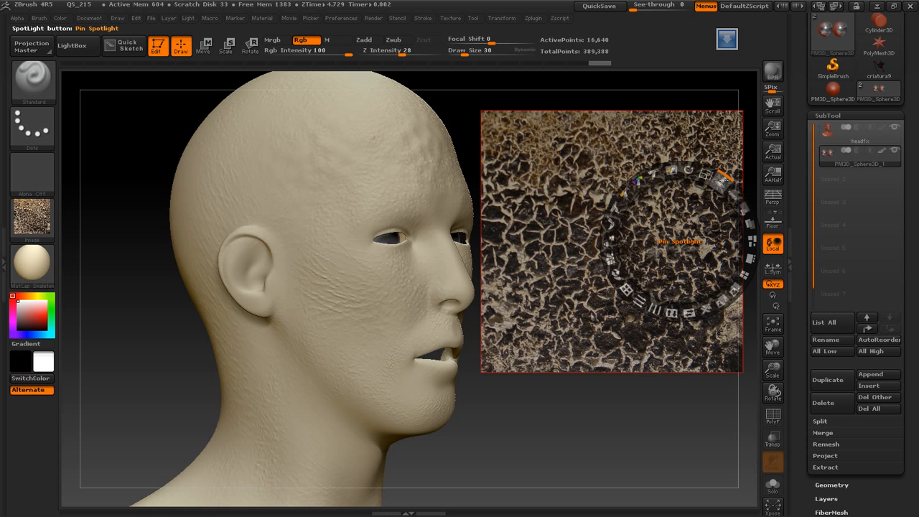
{"action": "left_click", "coordinate": [722, 181]}
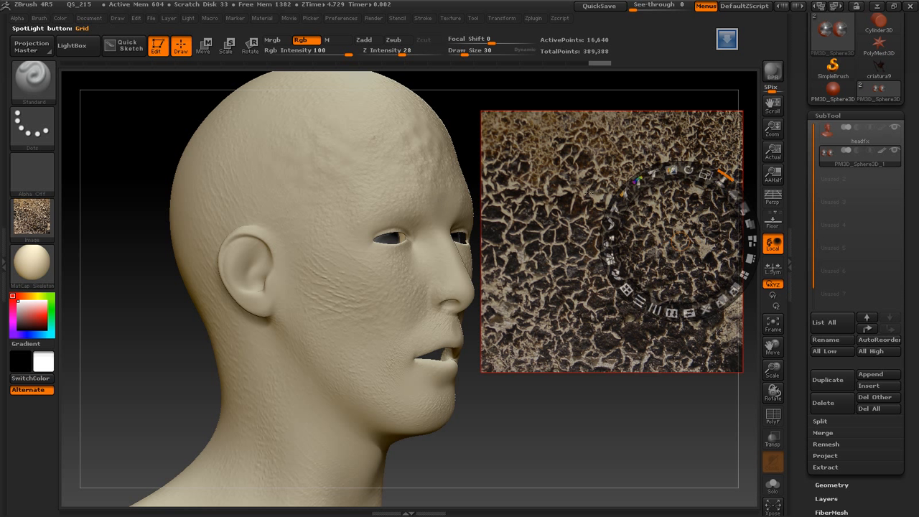
{"action": "key", "text": "z"}
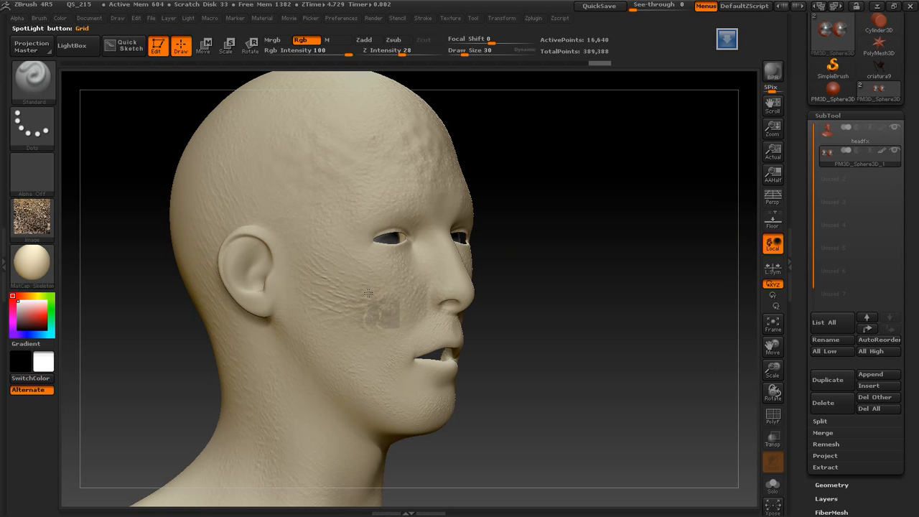
Step: Select the headfx subtool and try painting the cracked texture over the cheek
{"action": "left_click", "coordinate": [877, 141]}
{"action": "mouse_move", "coordinate": [327, 295]}
{"action": "left_mouse_down"}
{"action": "mouse_move", "coordinate": [344, 304]}
{"action": "mouse_move", "coordinate": [338, 289]}
{"action": "mouse_move", "coordinate": [401, 266]}
{"action": "mouse_move", "coordinate": [373, 374]}
{"action": "mouse_move", "coordinate": [323, 248]}
{"action": "mouse_move", "coordinate": [327, 230]}
{"action": "mouse_move", "coordinate": [362, 236]}
{"action": "mouse_move", "coordinate": [387, 274]}
{"action": "left_mouse_up"}
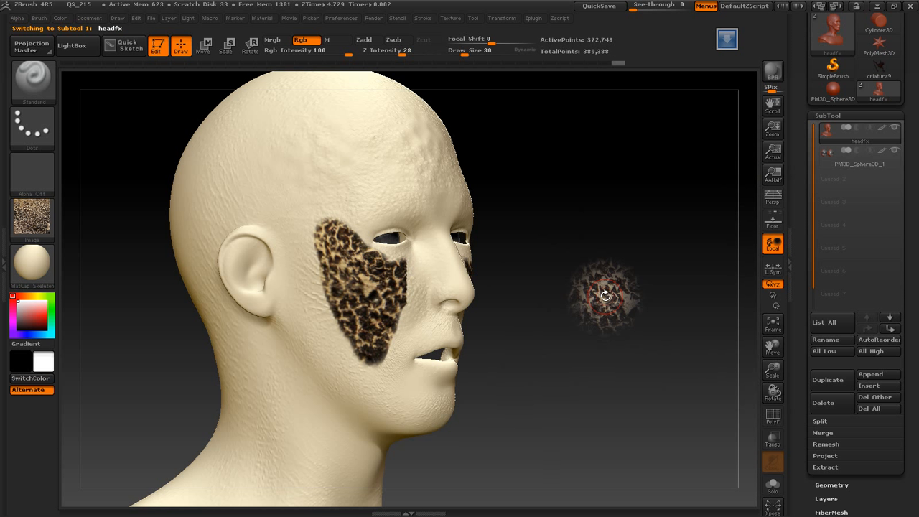
{"action": "key", "text": "z"}
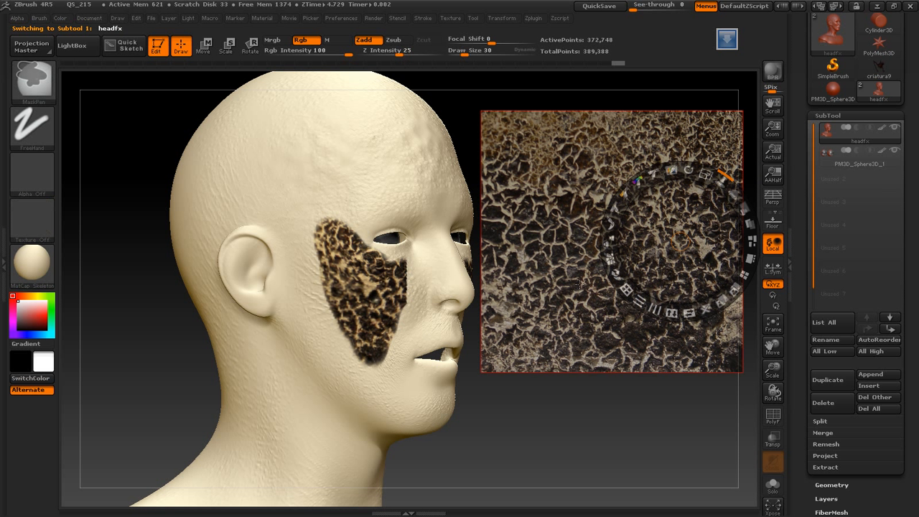
Step: Turn off Spotlight and undo the cracked-texture strokes on the cheek
{"action": "key", "text": "shift+z"}
{"action": "key", "text": "ctrl+z"}
{"action": "key", "text": "ctrl+z"}
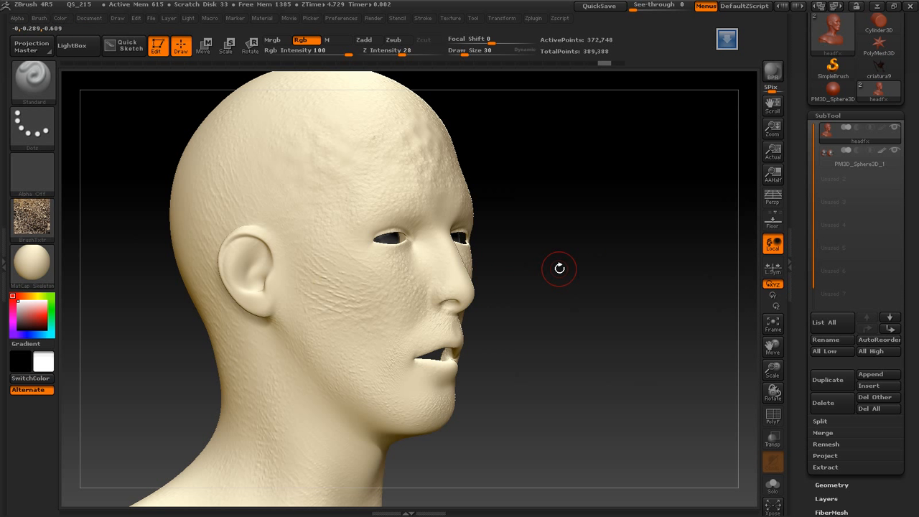
Step: Add the current BrushTxtr texture to Spotlight and close LightBox
{"action": "left_click", "coordinate": [472, 19]}
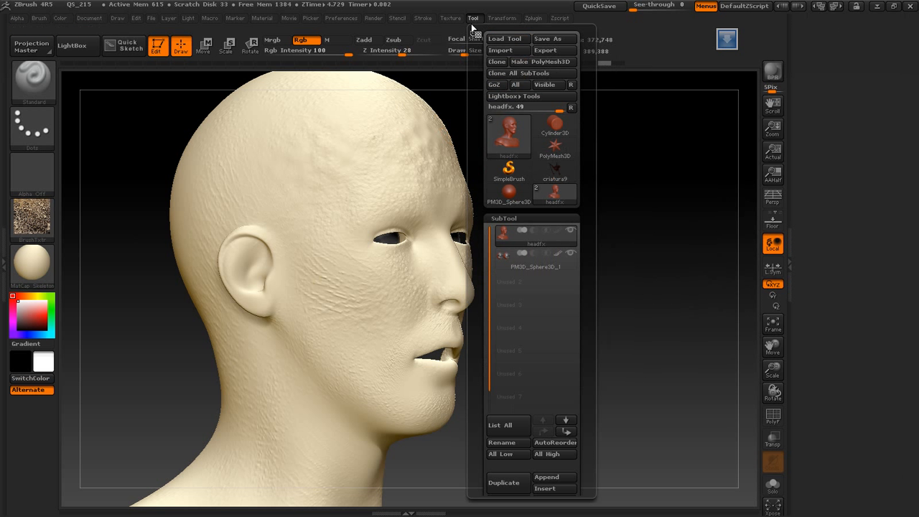
{"action": "left_click", "coordinate": [500, 19]}
{"action": "left_click", "coordinate": [450, 17]}
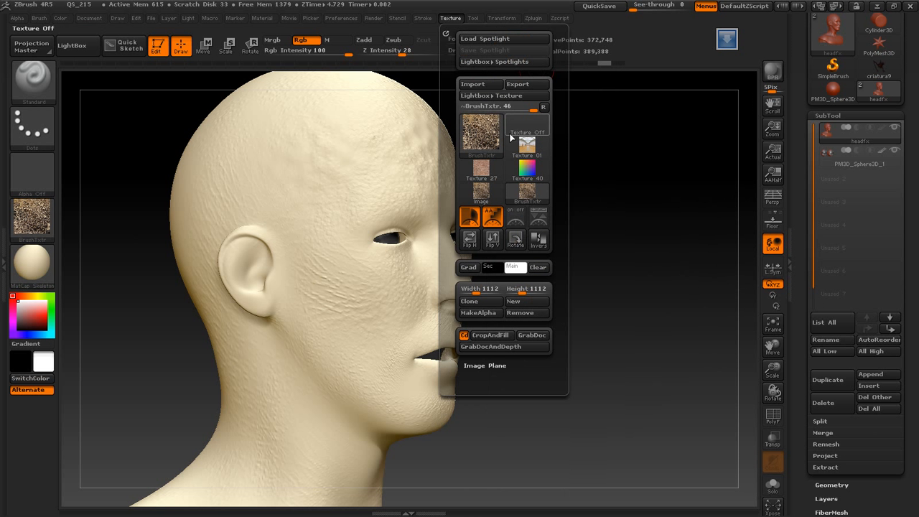
{"action": "left_click", "coordinate": [542, 221]}
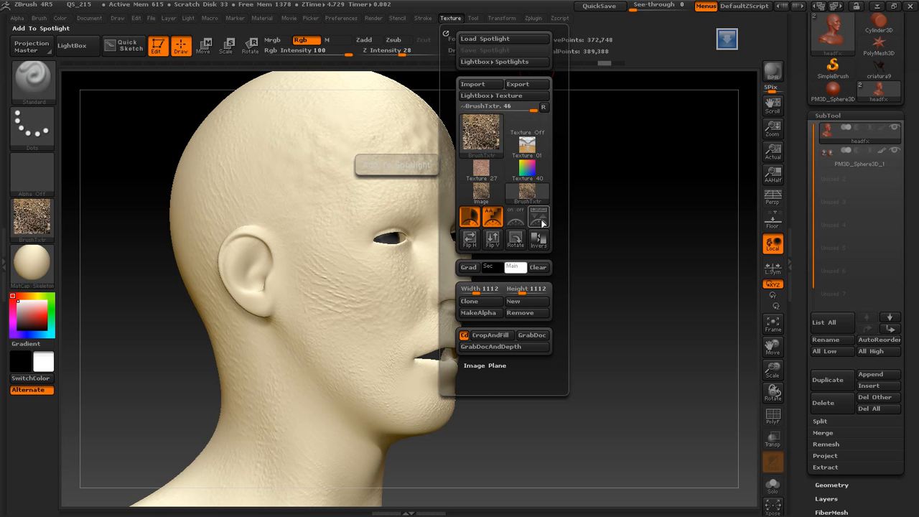
{"action": "left_click", "coordinate": [72, 46]}
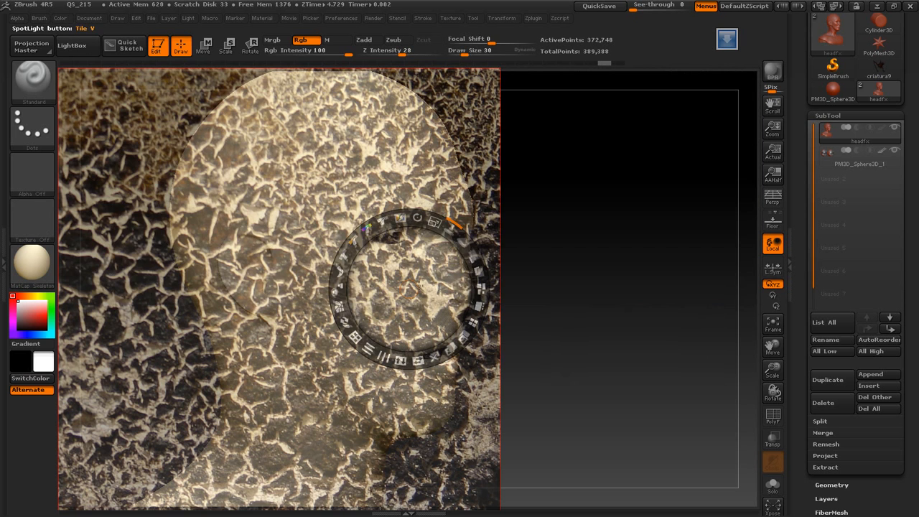
Step: Scale the Spotlight image down, place it beside the face, and hide it to start painting
{"action": "left_click_drag", "start_coordinate": [434, 222], "coordinate": [388, 219]}
{"action": "left_click_drag", "start_coordinate": [404, 276], "coordinate": [654, 237]}
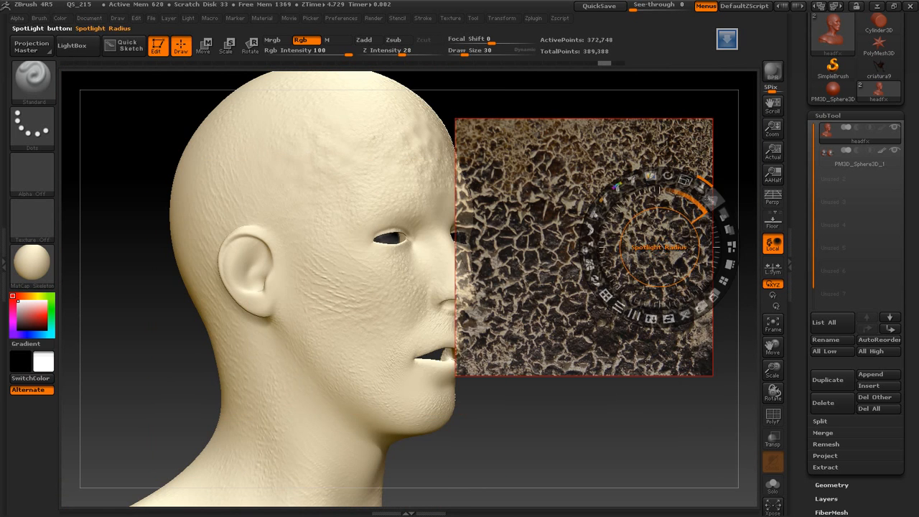
{"action": "mouse_move", "coordinate": [709, 199]}
{"action": "left_mouse_down"}
{"action": "mouse_move", "coordinate": [720, 212]}
{"action": "mouse_move", "coordinate": [713, 204]}
{"action": "left_mouse_up"}
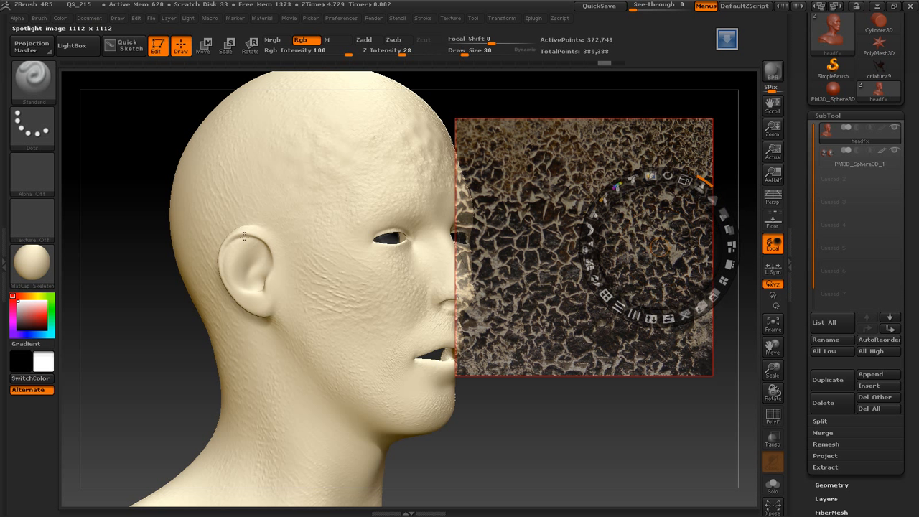
{"action": "key", "text": "z"}
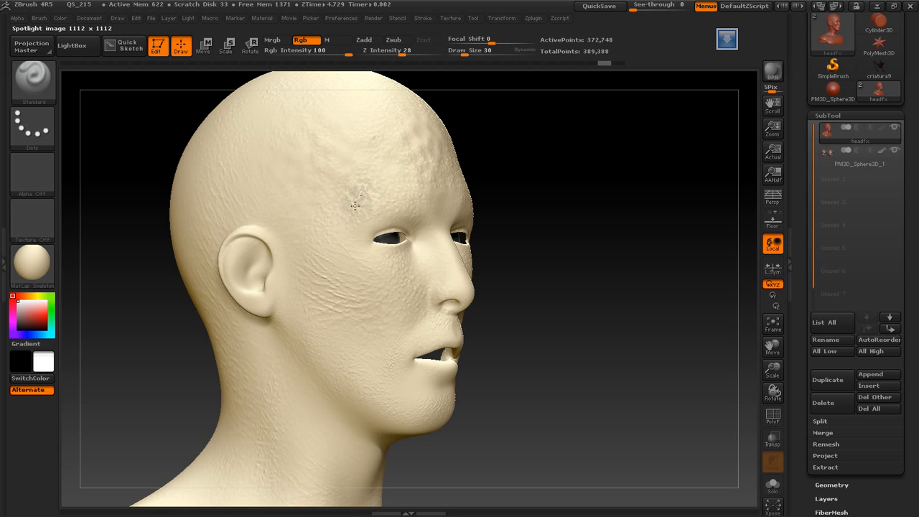
Step: Paint the cracked texture symmetrically around the eyes, down the cheeks, and across the brow and nose bridge
{"action": "mouse_move", "coordinate": [358, 201]}
{"action": "left_mouse_down"}
{"action": "mouse_move", "coordinate": [350, 251]}
{"action": "mouse_move", "coordinate": [374, 214]}
{"action": "mouse_move", "coordinate": [405, 197]}
{"action": "mouse_move", "coordinate": [380, 259]}
{"action": "mouse_move", "coordinate": [402, 248]}
{"action": "mouse_move", "coordinate": [396, 212]}
{"action": "left_mouse_up"}
{"action": "left_click_drag", "start_coordinate": [650, 270], "coordinate": [625, 266]}
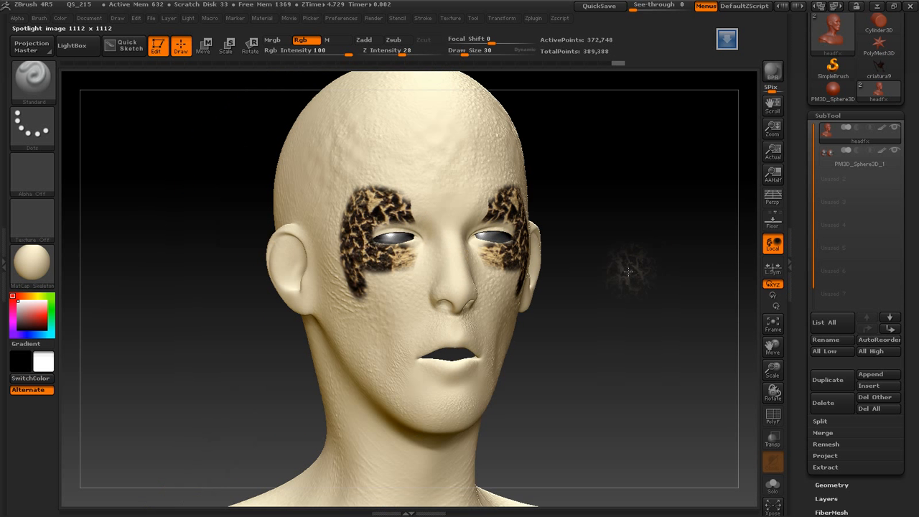
{"action": "mouse_move", "coordinate": [436, 215]}
{"action": "left_mouse_down"}
{"action": "mouse_move", "coordinate": [446, 224]}
{"action": "mouse_move", "coordinate": [418, 272]}
{"action": "mouse_move", "coordinate": [381, 301]}
{"action": "mouse_move", "coordinate": [367, 282]}
{"action": "mouse_move", "coordinate": [406, 293]}
{"action": "mouse_move", "coordinate": [411, 305]}
{"action": "mouse_move", "coordinate": [381, 320]}
{"action": "mouse_move", "coordinate": [393, 363]}
{"action": "left_mouse_up"}
{"action": "mouse_move", "coordinate": [363, 280]}
{"action": "left_mouse_down"}
{"action": "mouse_move", "coordinate": [348, 323]}
{"action": "mouse_move", "coordinate": [343, 215]}
{"action": "mouse_move", "coordinate": [425, 205]}
{"action": "mouse_move", "coordinate": [365, 189]}
{"action": "mouse_move", "coordinate": [463, 197]}
{"action": "left_mouse_up"}
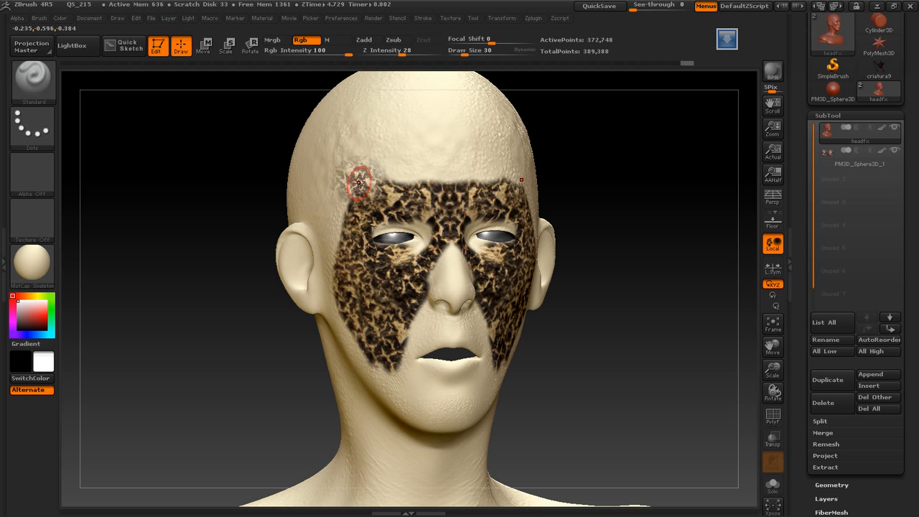
{"action": "mouse_move", "coordinate": [350, 210]}
{"action": "left_mouse_down"}
{"action": "mouse_move", "coordinate": [339, 264]}
{"action": "mouse_move", "coordinate": [348, 216]}
{"action": "left_mouse_up"}
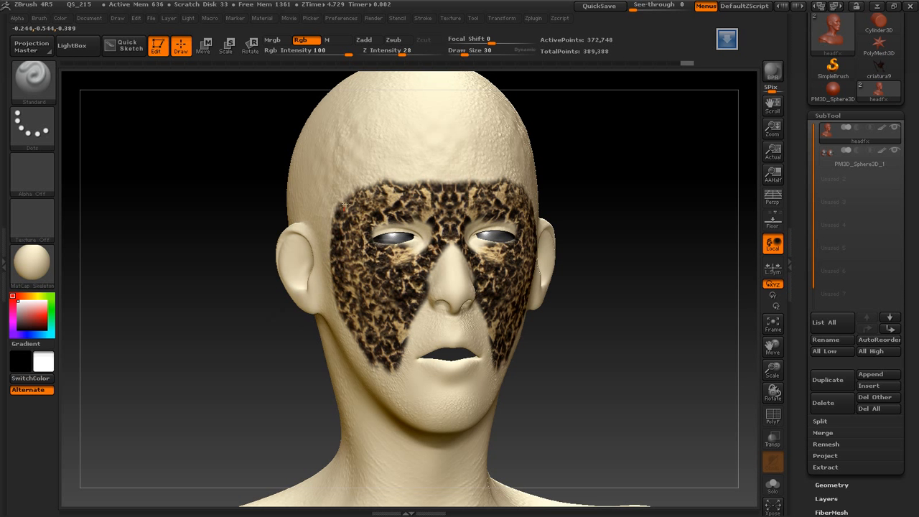
{"action": "mouse_move", "coordinate": [699, 291]}
{"action": "left_mouse_down"}
{"action": "mouse_move", "coordinate": [688, 294]}
{"action": "mouse_move", "coordinate": [707, 285]}
{"action": "mouse_move", "coordinate": [694, 296]}
{"action": "left_mouse_up"}
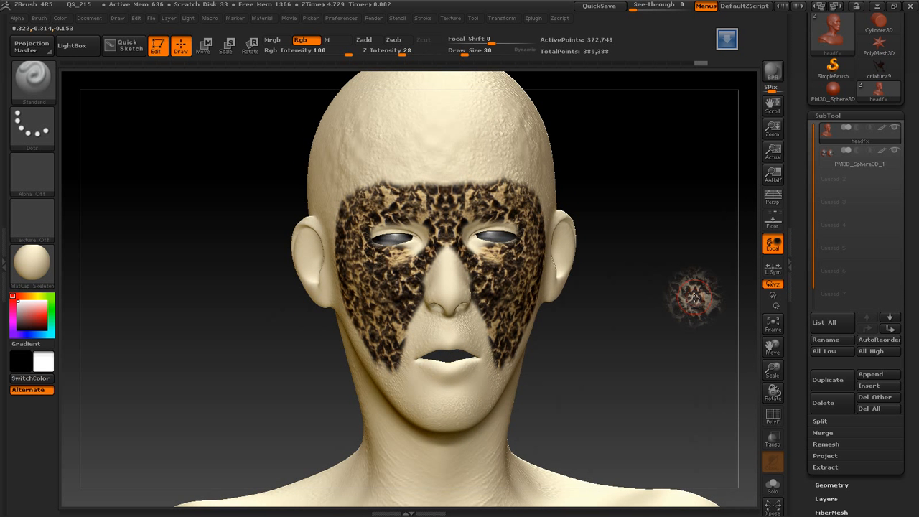
Step: Set Z Intensity to 17 and extend the cracked texture over the lower forehead, nose sides, and mouth area
{"action": "left_click", "coordinate": [391, 53]}
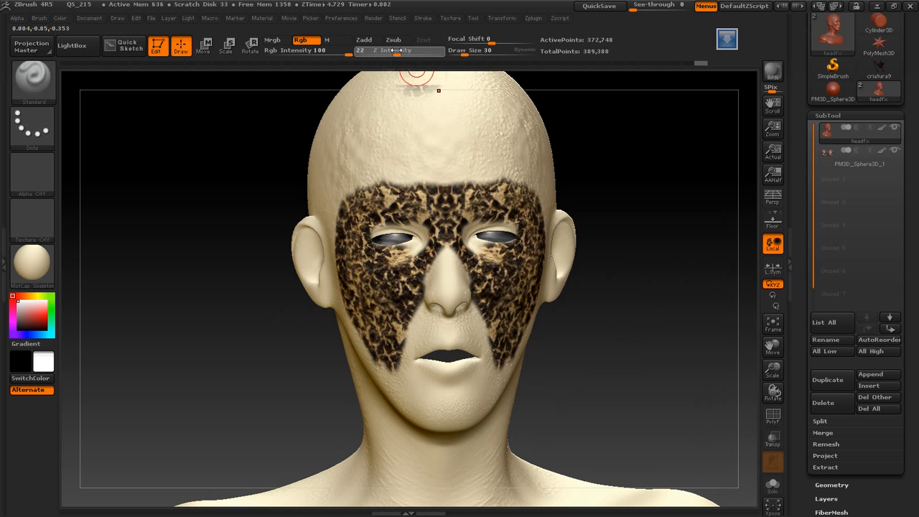
{"action": "left_click_drag", "start_coordinate": [379, 167], "coordinate": [474, 176]}
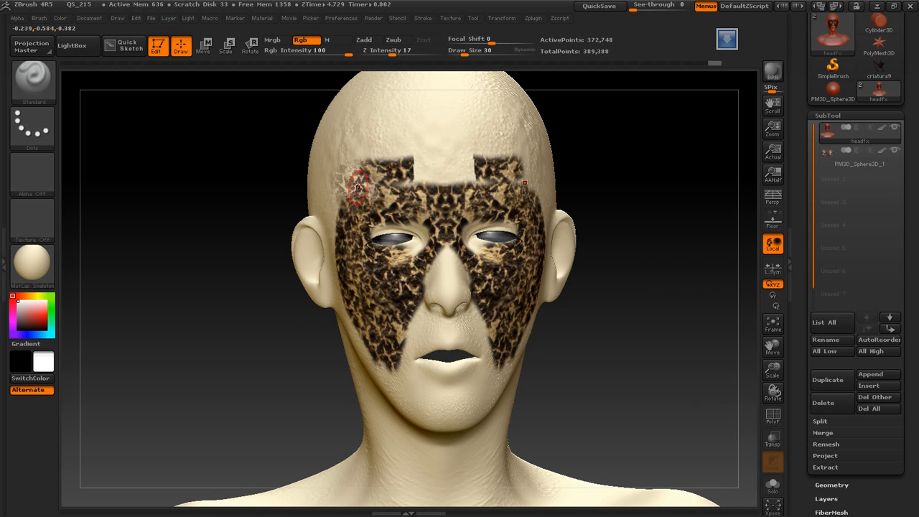
{"action": "mouse_move", "coordinate": [359, 186]}
{"action": "left_mouse_down"}
{"action": "mouse_move", "coordinate": [351, 219]}
{"action": "mouse_move", "coordinate": [410, 163]}
{"action": "mouse_move", "coordinate": [406, 190]}
{"action": "mouse_move", "coordinate": [430, 164]}
{"action": "mouse_move", "coordinate": [410, 215]}
{"action": "mouse_move", "coordinate": [431, 248]}
{"action": "mouse_move", "coordinate": [424, 302]}
{"action": "mouse_move", "coordinate": [406, 316]}
{"action": "mouse_move", "coordinate": [428, 359]}
{"action": "mouse_move", "coordinate": [398, 312]}
{"action": "mouse_move", "coordinate": [373, 319]}
{"action": "mouse_move", "coordinate": [408, 389]}
{"action": "left_mouse_up"}
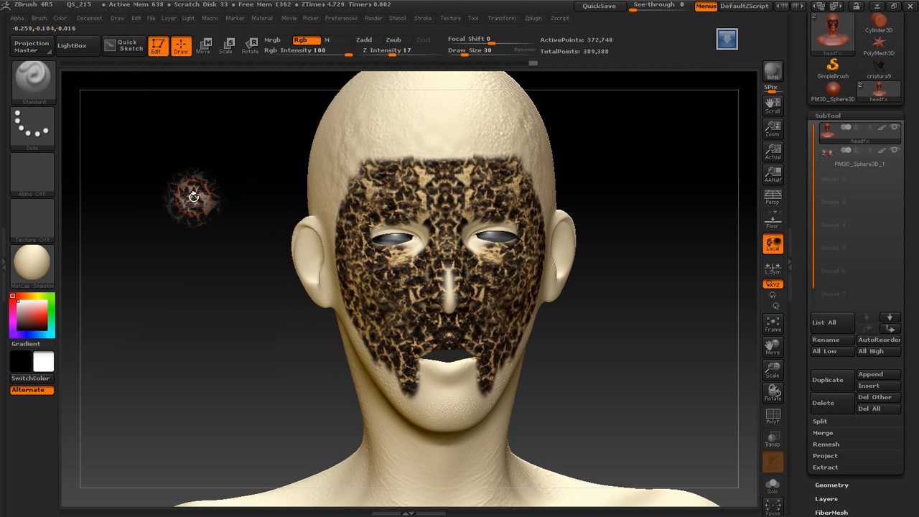
Step: Show the Spotlight image again, scale it down to a small square, and park it beside the bust's shoulder
{"action": "key", "text": "shift+z"}
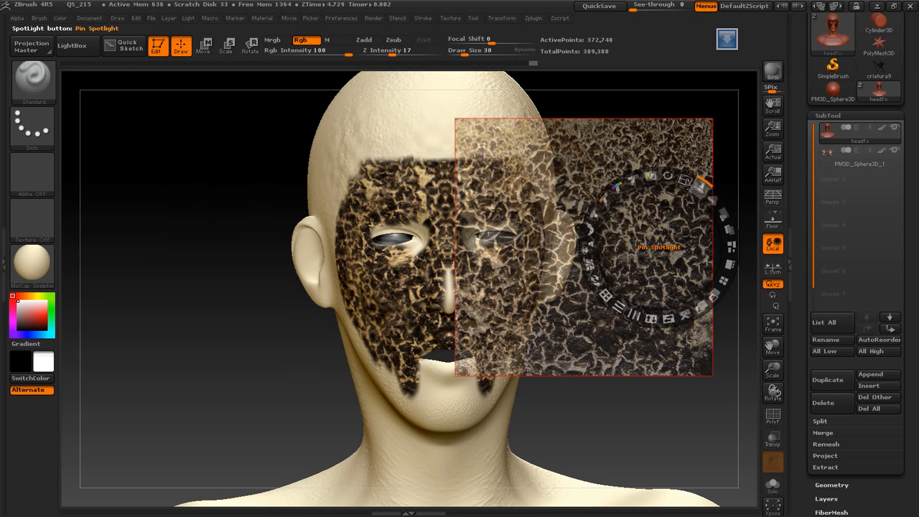
{"action": "left_click_drag", "start_coordinate": [698, 184], "coordinate": [635, 200]}
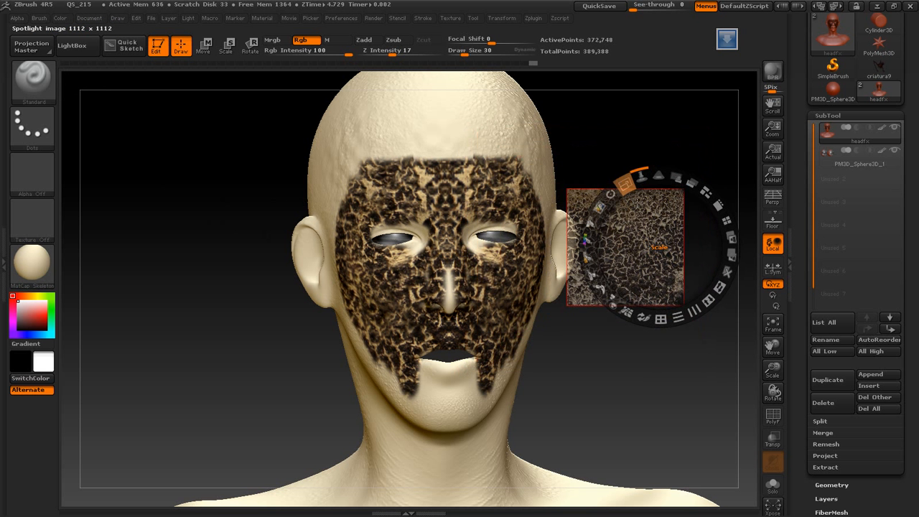
{"action": "left_click_drag", "start_coordinate": [658, 247], "coordinate": [166, 419]}
{"action": "left_click_drag", "start_coordinate": [189, 363], "coordinate": [177, 374]}
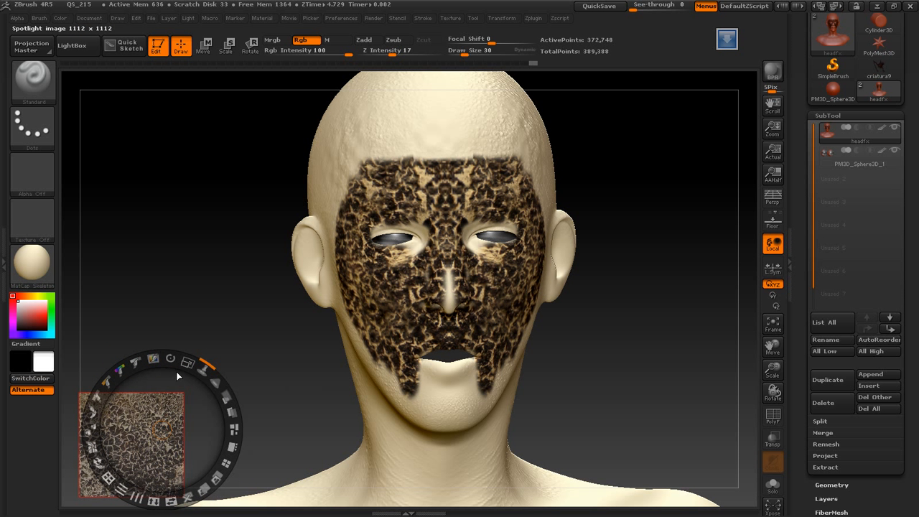
{"action": "left_click", "coordinate": [194, 235]}
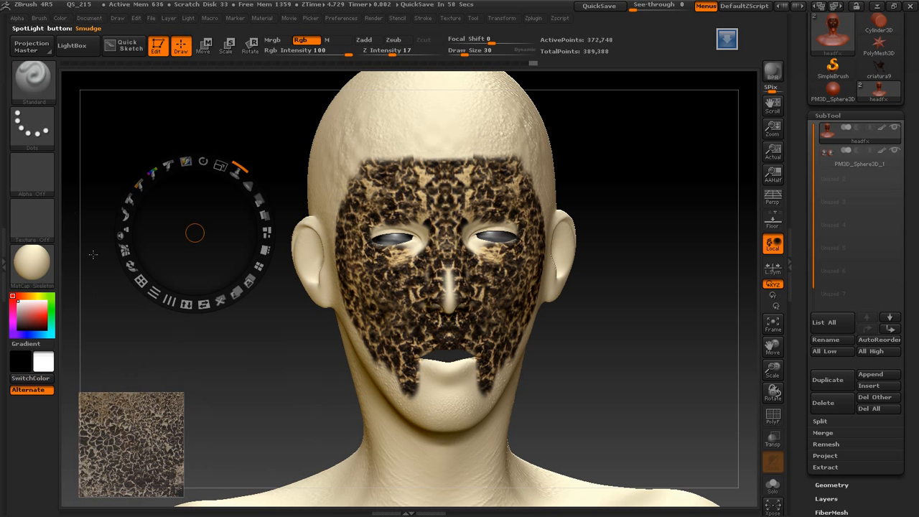
Step: Load the IMG_2053.jpg and zombie1.jpg textures from the library into Spotlight
{"action": "left_click", "coordinate": [91, 47]}
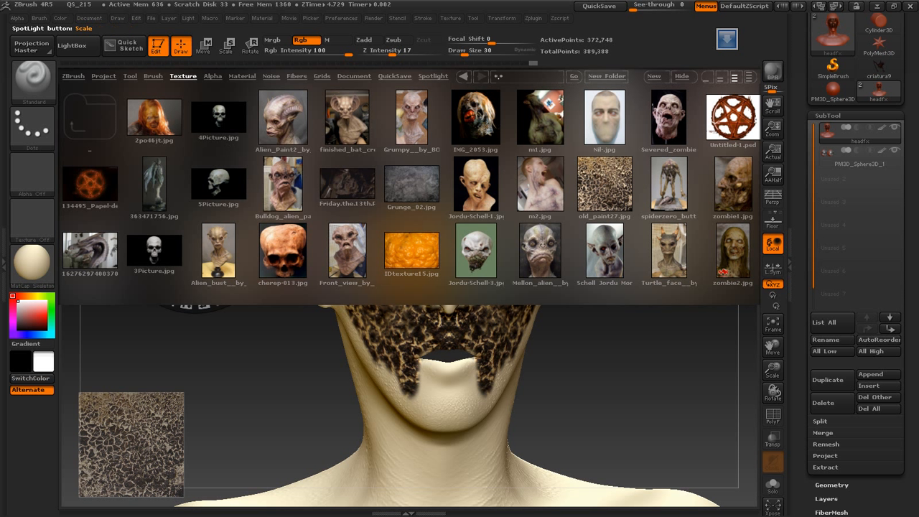
{"action": "double_click", "coordinate": [494, 123]}
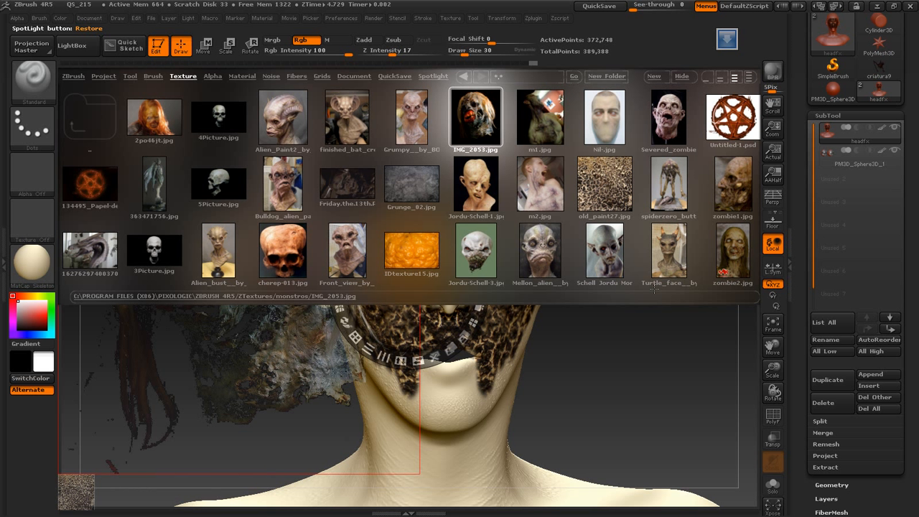
{"action": "double_click", "coordinate": [739, 192]}
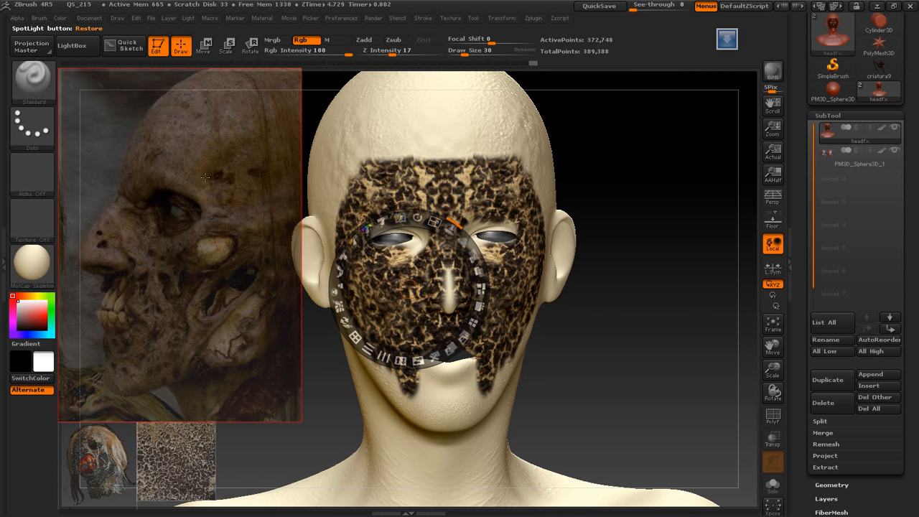
Step: Move the zombie1 image over the bust's face and raise the Spotlight opacity
{"action": "left_click", "coordinate": [183, 222]}
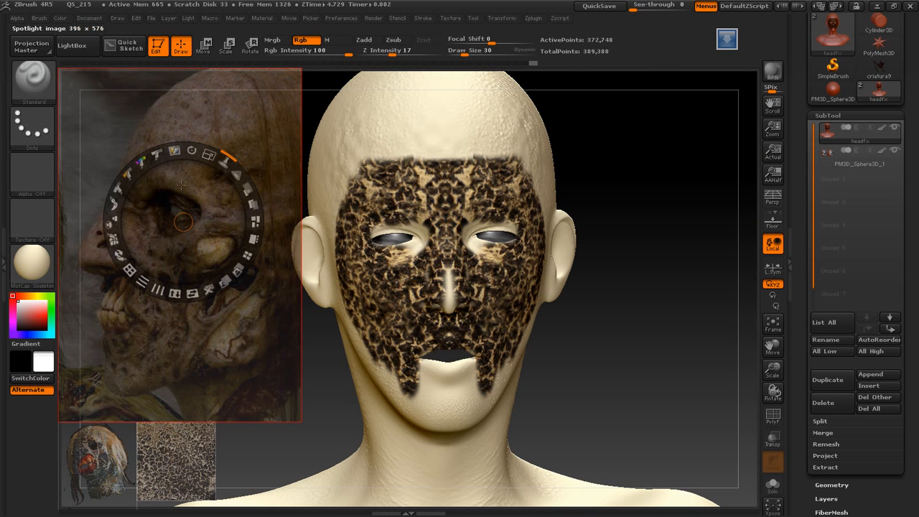
{"action": "left_click_drag", "start_coordinate": [183, 222], "coordinate": [405, 265]}
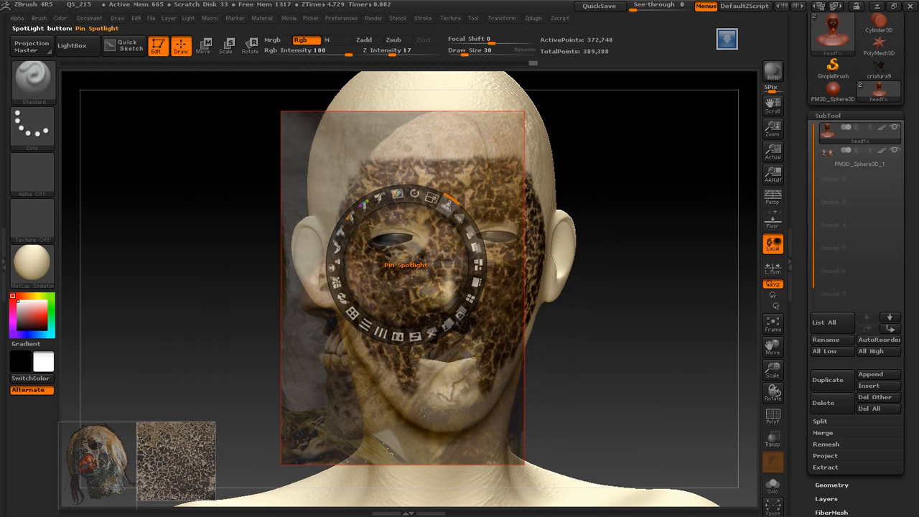
{"action": "left_click_drag", "start_coordinate": [470, 231], "coordinate": [463, 261]}
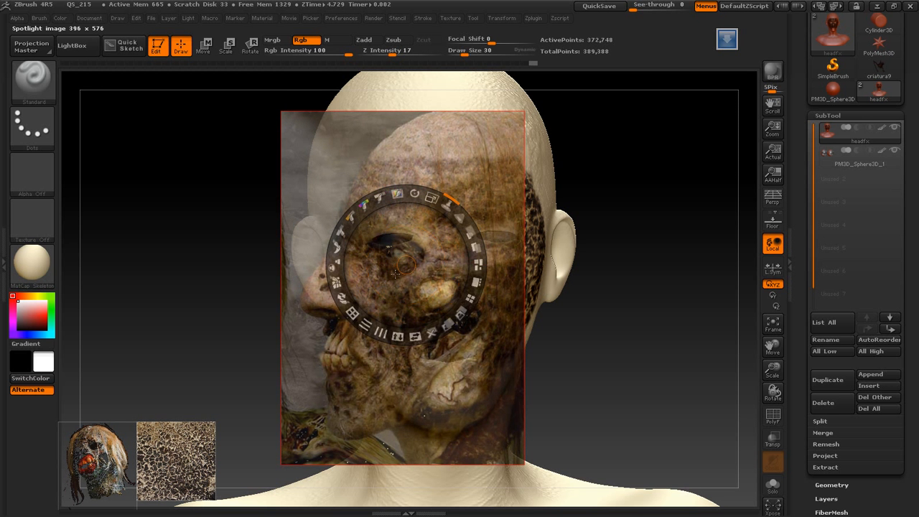
{"action": "left_click_drag", "start_coordinate": [380, 283], "coordinate": [371, 282]}
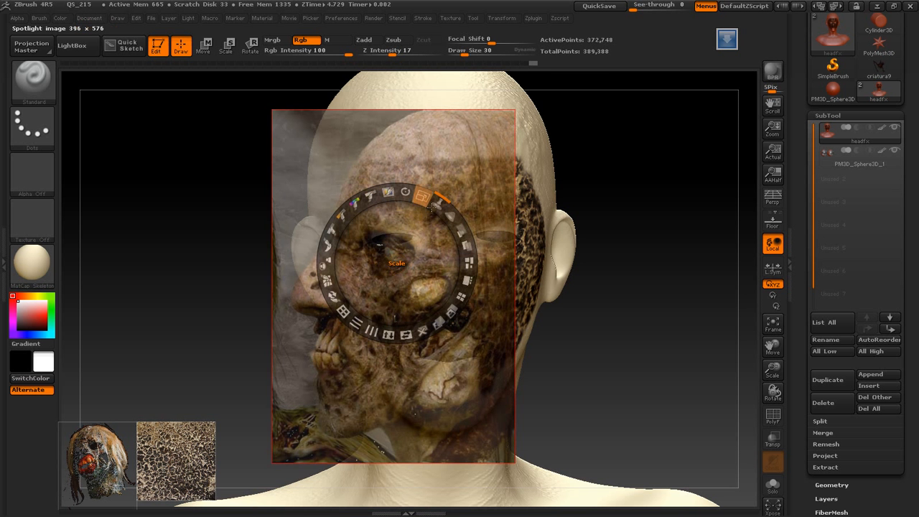
Step: Enlarge the zombie1 image, shift it over the face, and paint its decayed skin symmetrically onto the cheeks
{"action": "left_click_drag", "start_coordinate": [423, 200], "coordinate": [434, 214]}
{"action": "left_click", "coordinate": [329, 332]}
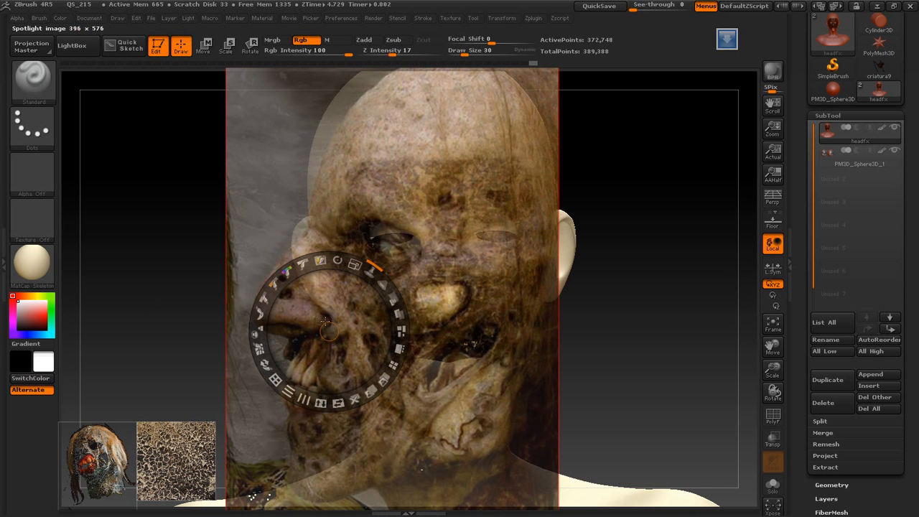
{"action": "mouse_move", "coordinate": [335, 296]}
{"action": "left_mouse_down"}
{"action": "mouse_move", "coordinate": [387, 260]}
{"action": "mouse_move", "coordinate": [435, 248]}
{"action": "mouse_move", "coordinate": [437, 262]}
{"action": "mouse_move", "coordinate": [399, 304]}
{"action": "mouse_move", "coordinate": [389, 287]}
{"action": "mouse_move", "coordinate": [399, 267]}
{"action": "mouse_move", "coordinate": [367, 274]}
{"action": "mouse_move", "coordinate": [413, 250]}
{"action": "mouse_move", "coordinate": [364, 257]}
{"action": "mouse_move", "coordinate": [430, 244]}
{"action": "left_mouse_up"}
{"action": "key", "text": "z"}
{"action": "left_click_drag", "start_coordinate": [360, 273], "coordinate": [376, 331]}
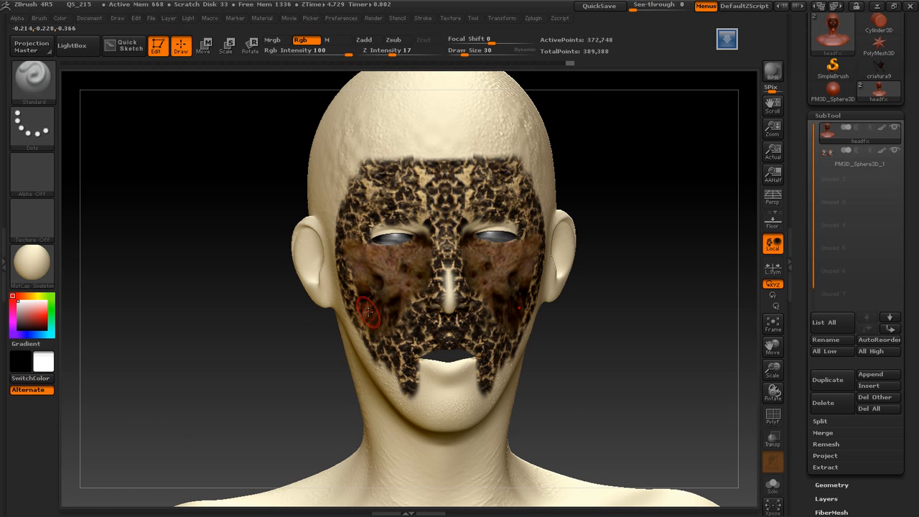
Step: Check the Spotlight image and its controls, then extend the zombie skin over the eye sockets, nose, and upper lip
{"action": "key", "text": "shift+z"}
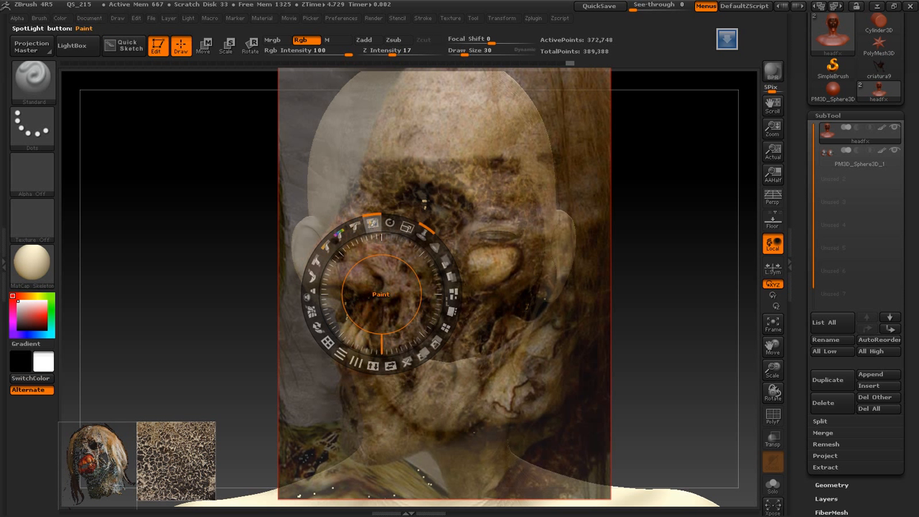
{"action": "left_click_drag", "start_coordinate": [371, 223], "coordinate": [353, 228]}
{"action": "key", "text": "shift+z"}
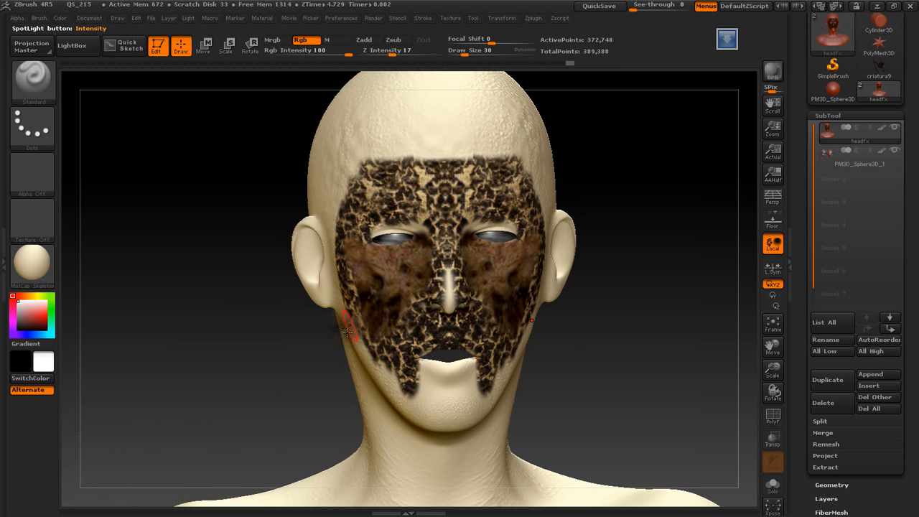
{"action": "mouse_move", "coordinate": [417, 250]}
{"action": "left_mouse_down"}
{"action": "mouse_move", "coordinate": [413, 219]}
{"action": "mouse_move", "coordinate": [371, 223]}
{"action": "mouse_move", "coordinate": [363, 244]}
{"action": "mouse_move", "coordinate": [391, 251]}
{"action": "mouse_move", "coordinate": [375, 255]}
{"action": "mouse_move", "coordinate": [386, 272]}
{"action": "mouse_move", "coordinate": [343, 248]}
{"action": "mouse_move", "coordinate": [414, 271]}
{"action": "mouse_move", "coordinate": [418, 281]}
{"action": "mouse_move", "coordinate": [439, 278]}
{"action": "mouse_move", "coordinate": [443, 264]}
{"action": "mouse_move", "coordinate": [448, 315]}
{"action": "mouse_move", "coordinate": [432, 260]}
{"action": "mouse_move", "coordinate": [465, 327]}
{"action": "left_mouse_up"}
{"action": "left_click_drag", "start_coordinate": [287, 322], "coordinate": [244, 324]}
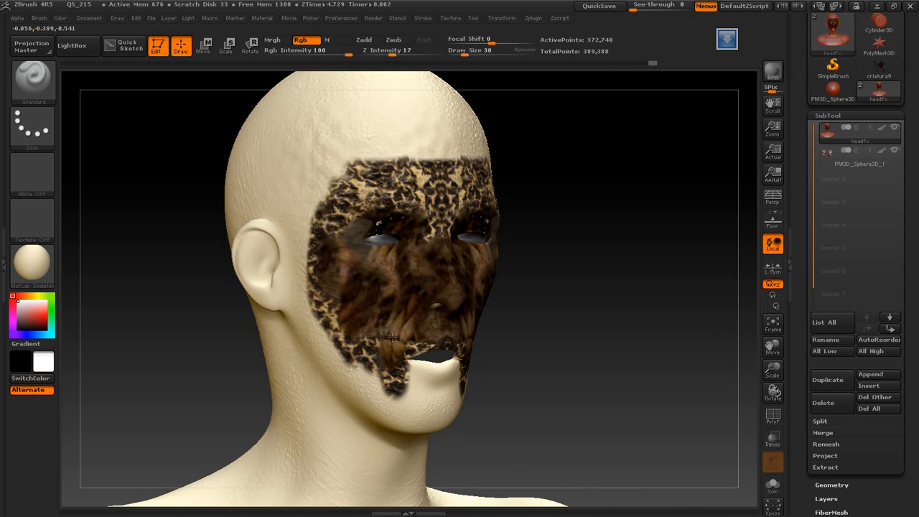
{"action": "left_click_drag", "start_coordinate": [611, 277], "coordinate": [623, 260]}
{"action": "left_click_drag", "start_coordinate": [315, 290], "coordinate": [280, 316]}
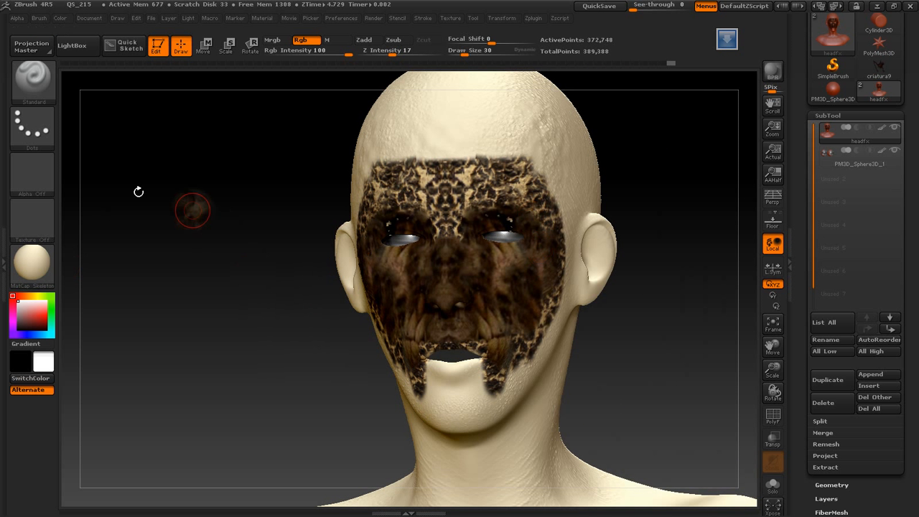
Step: Undo the texture painting on the face until the head is unpainted
{"action": "left_click_drag", "start_coordinate": [165, 238], "coordinate": [185, 242]}
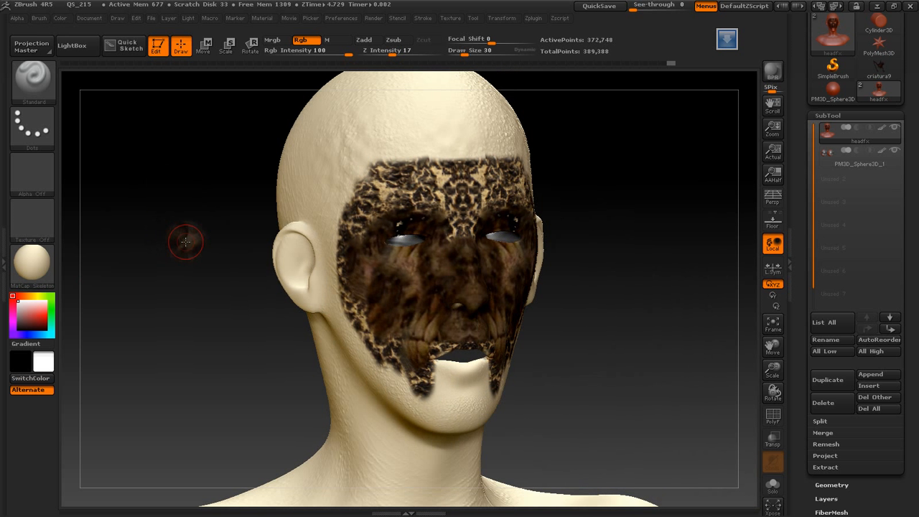
{"action": "key", "text": "ctrl"}
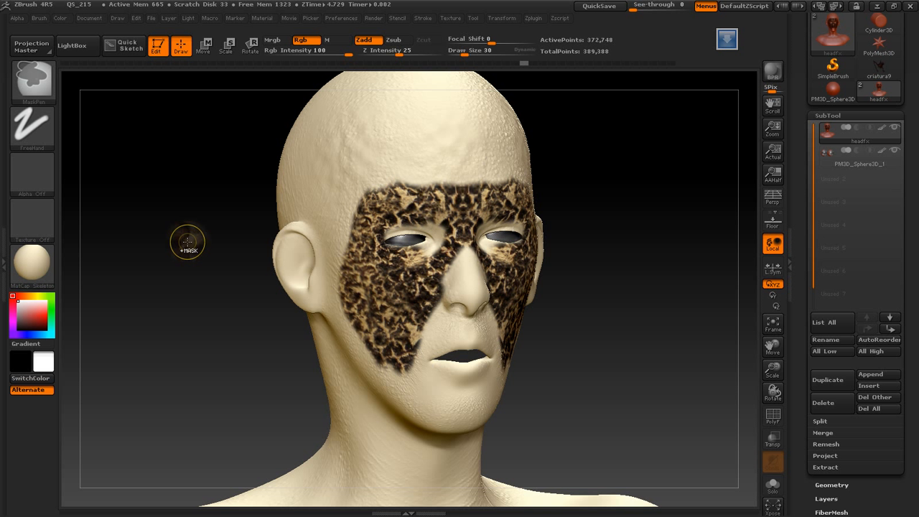
{"action": "key", "text": "ctrl"}
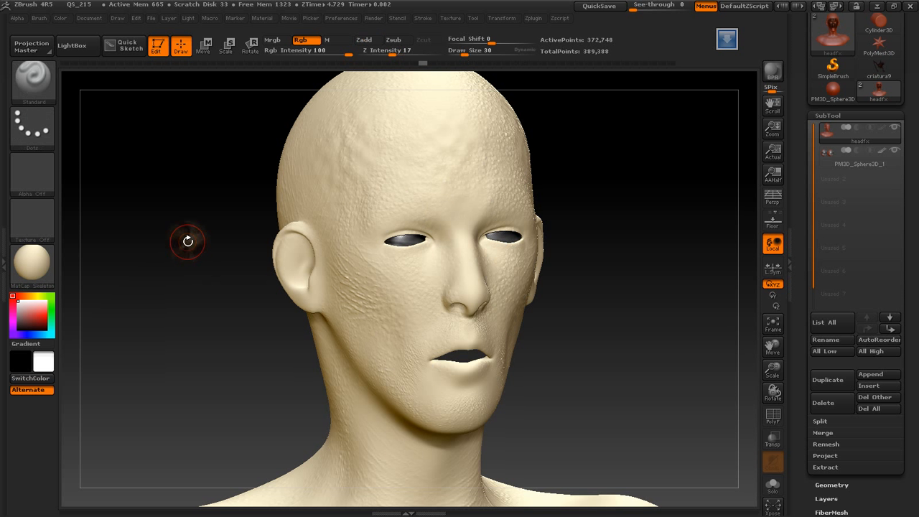
Step: Show the Spotlight images, scale the zombie1 image down, and park it beside the cracked texture thumbnail
{"action": "key", "text": "shift+z"}
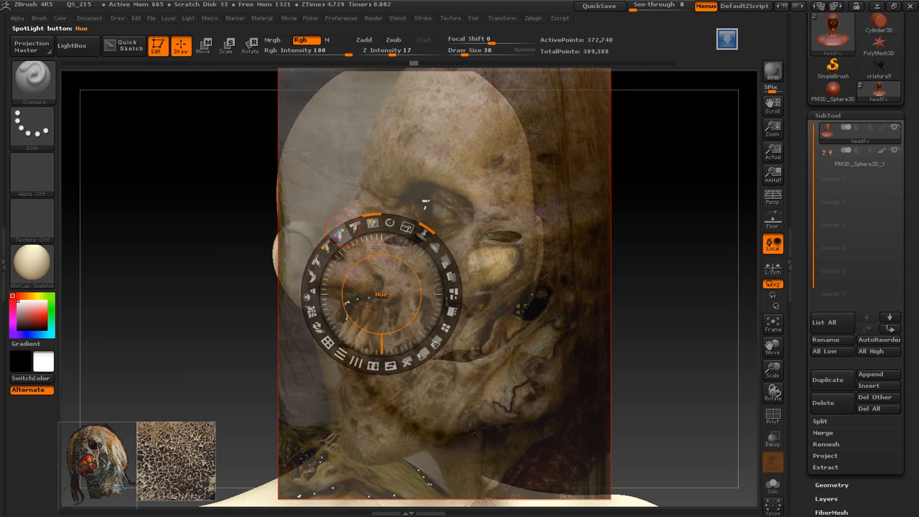
{"action": "left_click_drag", "start_coordinate": [399, 231], "coordinate": [348, 258]}
{"action": "left_click_drag", "start_coordinate": [380, 294], "coordinate": [265, 423]}
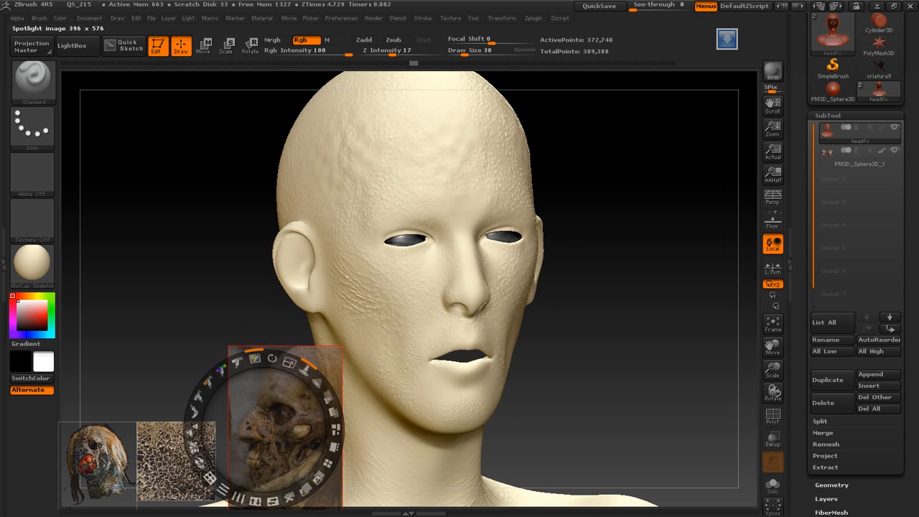
{"action": "left_click_drag", "start_coordinate": [289, 365], "coordinate": [256, 362]}
{"action": "left_click_drag", "start_coordinate": [234, 404], "coordinate": [204, 437]}
{"action": "left_click", "coordinate": [131, 287]}
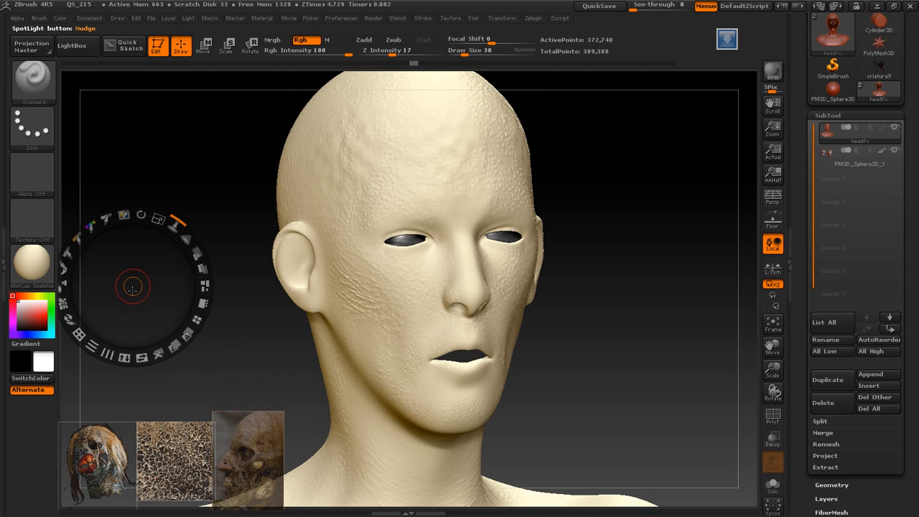
{"action": "left_click_drag", "start_coordinate": [132, 286], "coordinate": [137, 287]}
Step: Move the cracked old_paint27 texture onto the brow and eye area and enlarge it
{"action": "left_click", "coordinate": [166, 455]}
{"action": "left_click", "coordinate": [198, 333]}
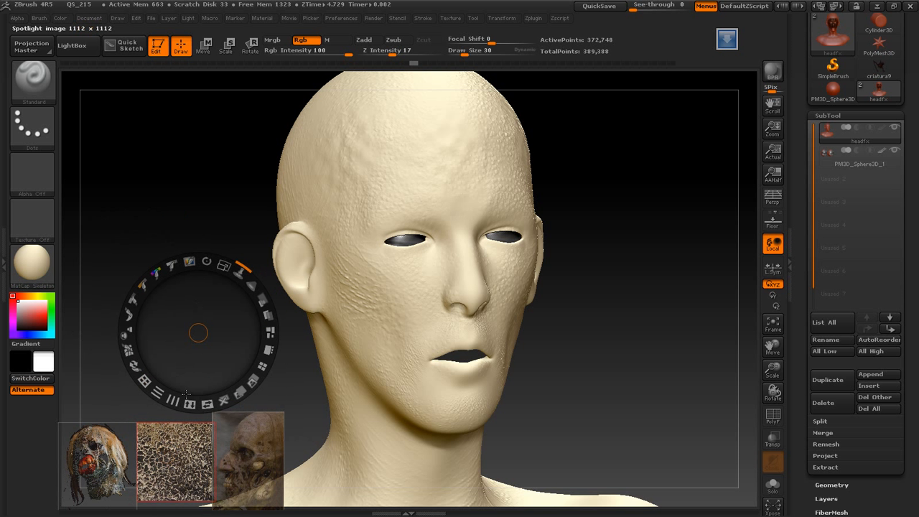
{"action": "left_click", "coordinate": [173, 460]}
{"action": "left_click_drag", "start_coordinate": [173, 460], "coordinate": [402, 199]}
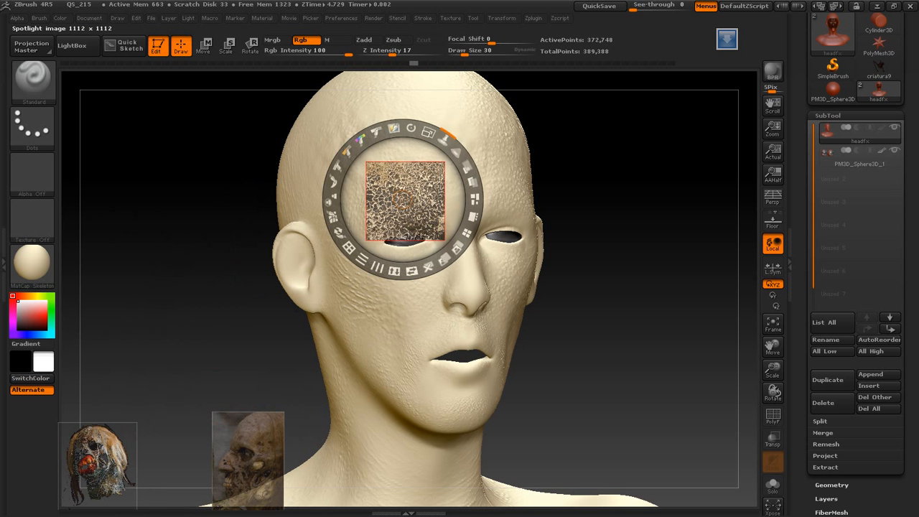
{"action": "left_click_drag", "start_coordinate": [428, 132], "coordinate": [462, 154]}
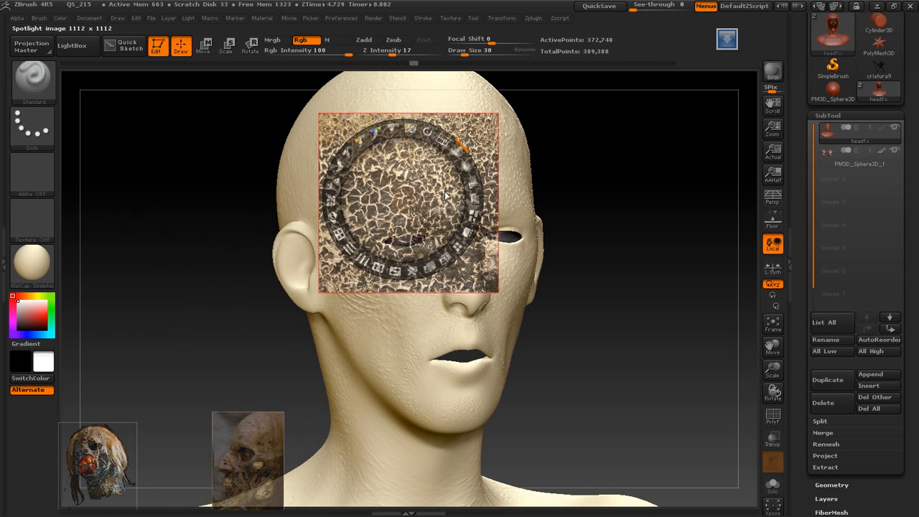
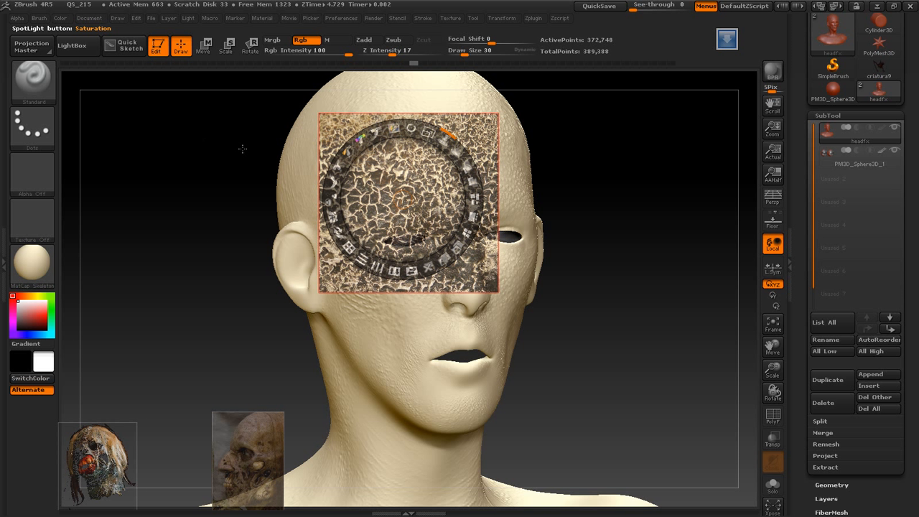
Step: Switch the brush from Rgb to Zadd with Z Intensity 7, reduce the texture's opacity slightly, and hide the Spotlight image
{"action": "left_click", "coordinate": [309, 43]}
{"action": "left_click", "coordinate": [364, 40]}
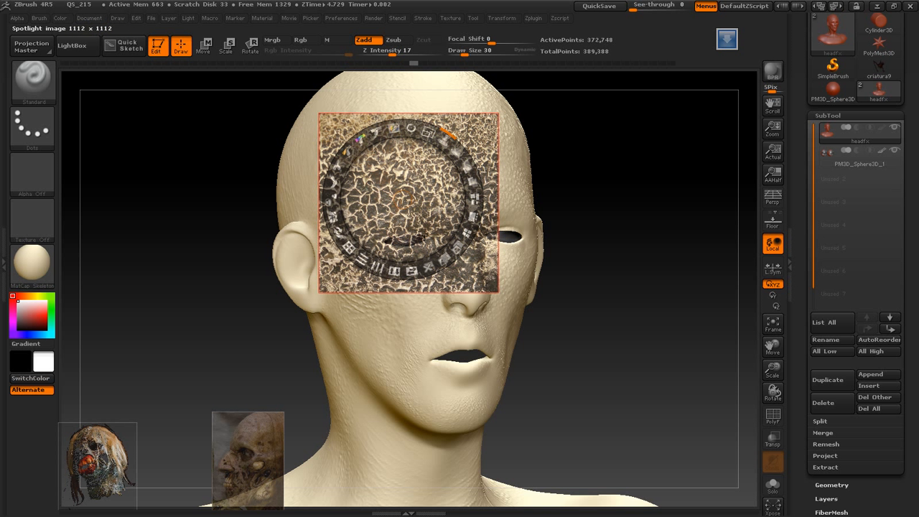
{"action": "mouse_move", "coordinate": [470, 167]}
{"action": "left_mouse_down"}
{"action": "mouse_move", "coordinate": [458, 152]}
{"action": "mouse_move", "coordinate": [470, 180]}
{"action": "left_mouse_up"}
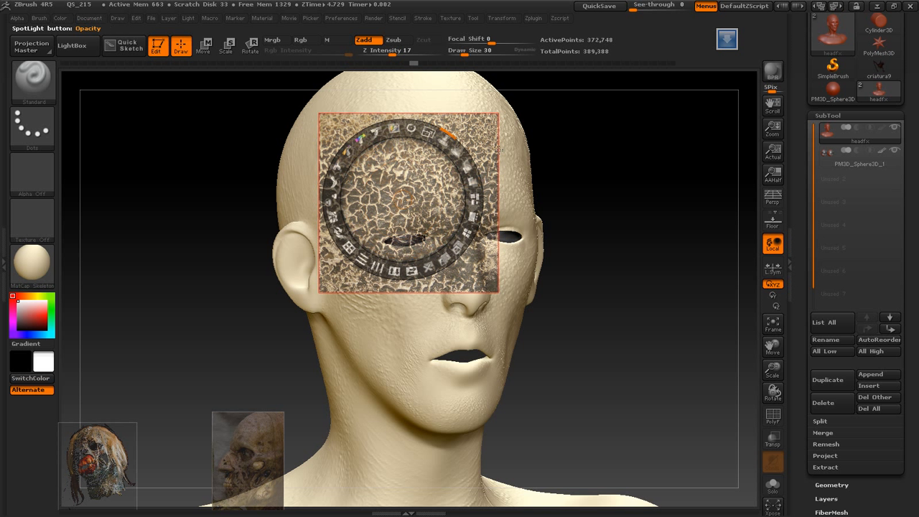
{"action": "key", "text": "shift+z"}
{"action": "left_click_drag", "start_coordinate": [391, 53], "coordinate": [380, 52]}
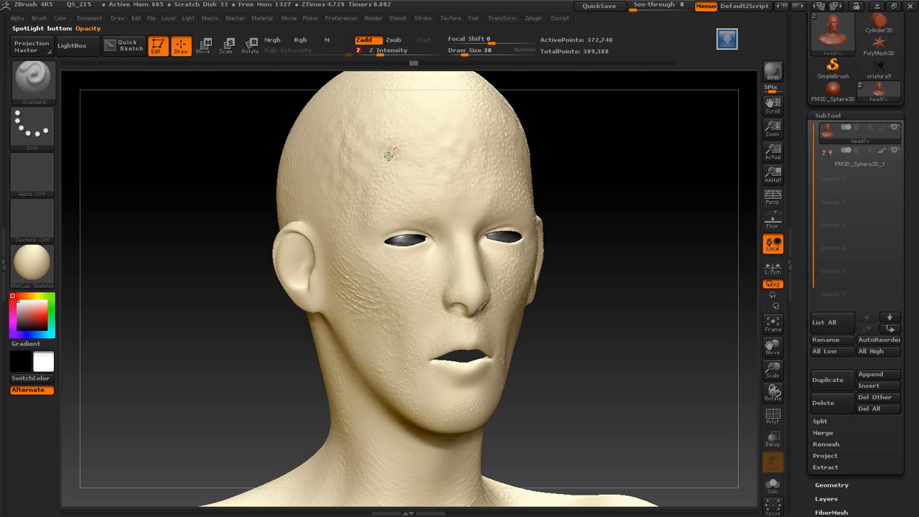
Step: Sculpt the cracked texture as light relief on the forehead, nose bridge, and mouth area, accepting removal of the newer undo history
{"action": "left_click", "coordinate": [415, 125]}
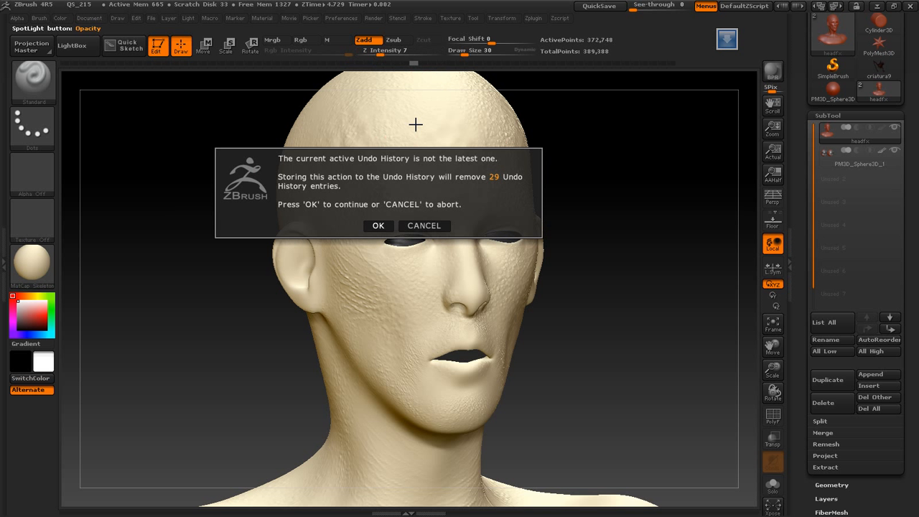
{"action": "left_click", "coordinate": [379, 225]}
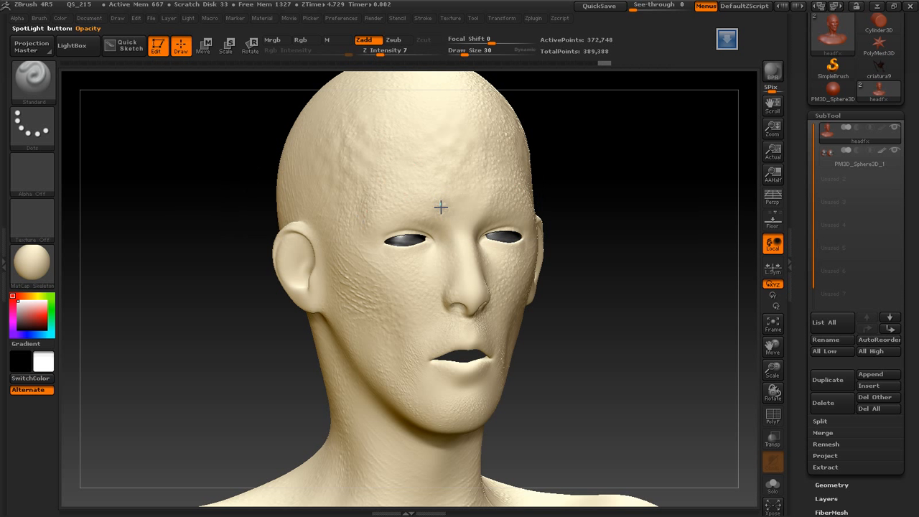
{"action": "left_click", "coordinate": [474, 259]}
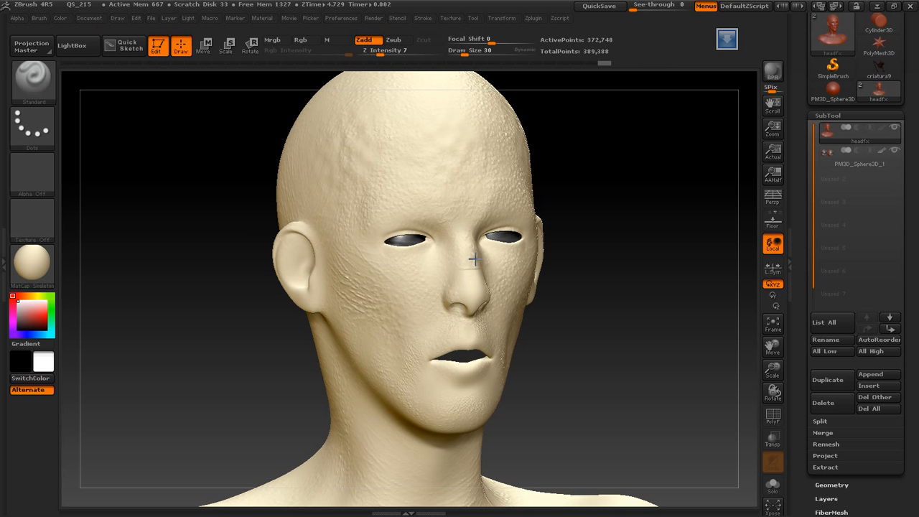
{"action": "left_click", "coordinate": [431, 190]}
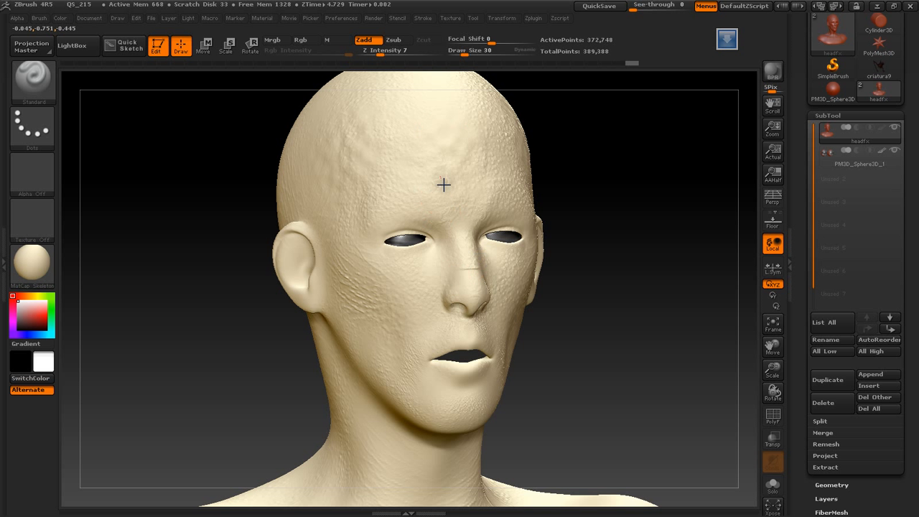
{"action": "left_click", "coordinate": [452, 381]}
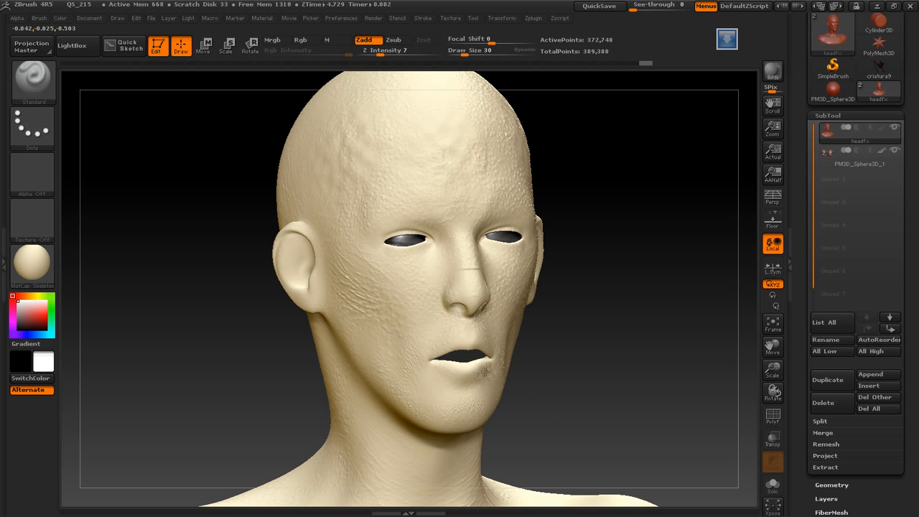
{"action": "left_click_drag", "start_coordinate": [430, 387], "coordinate": [425, 404]}
{"action": "left_click_drag", "start_coordinate": [481, 342], "coordinate": [439, 343]}
Step: Try a cracked-relief stroke on the forehead at Z Intensity 45 and undo it
{"action": "left_click_drag", "start_coordinate": [380, 53], "coordinate": [412, 54]}
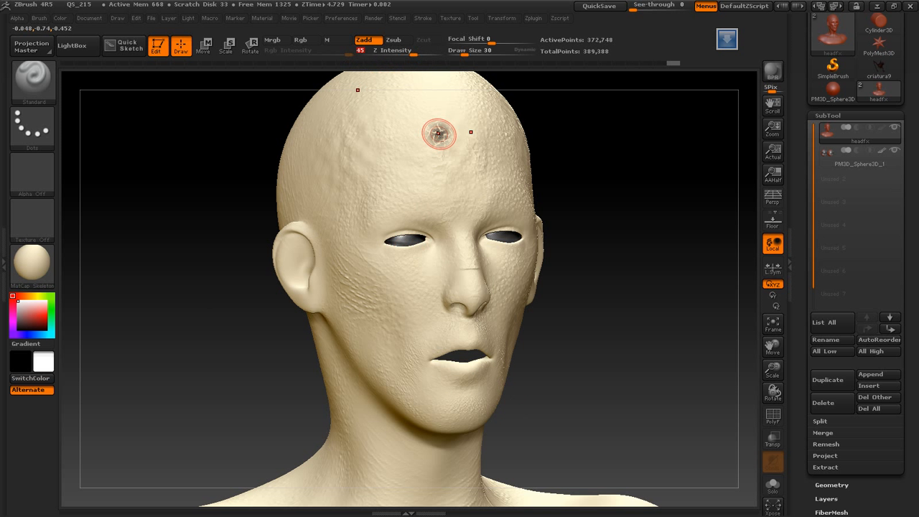
{"action": "left_click_drag", "start_coordinate": [437, 130], "coordinate": [439, 213]}
{"action": "key", "text": "ctrl+z"}
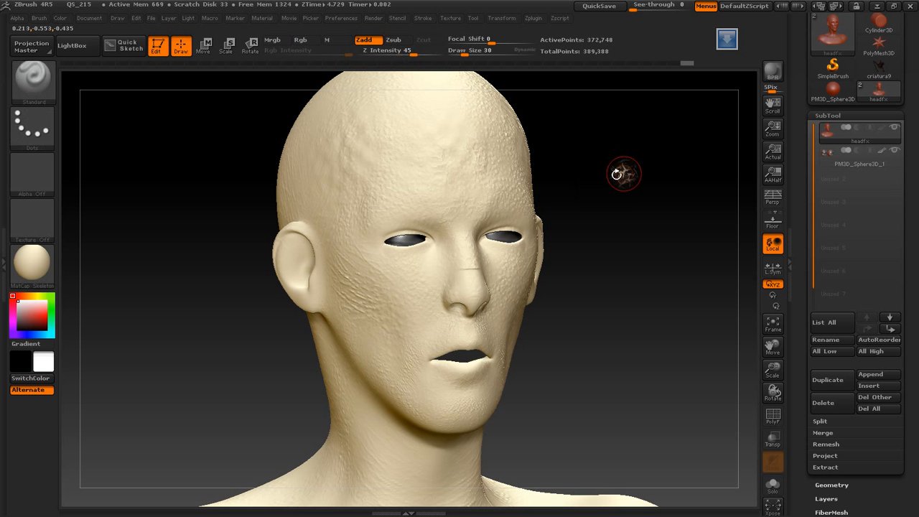
Step: Set Z Intensity to 10 and sculpt the cracked relief over the nose bridge and brow
{"action": "left_click_drag", "start_coordinate": [412, 55], "coordinate": [384, 56]}
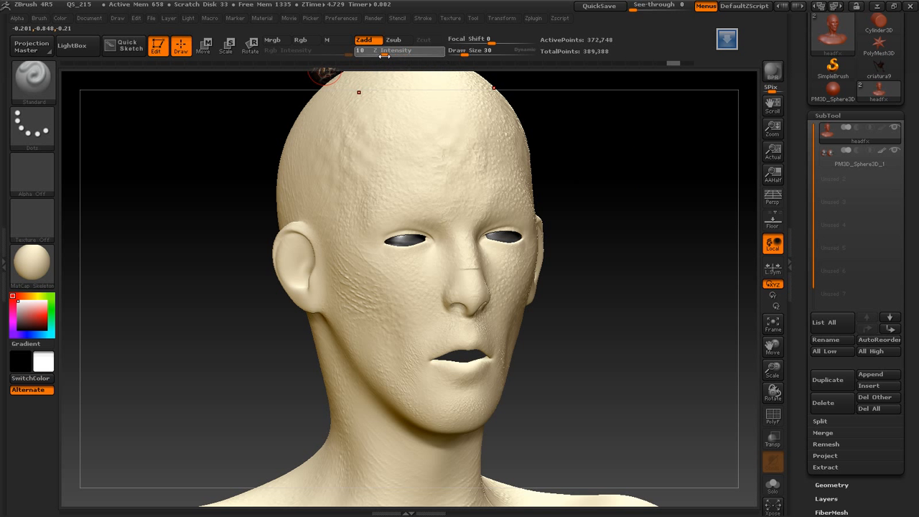
{"action": "left_click_drag", "start_coordinate": [465, 269], "coordinate": [460, 255]}
{"action": "left_click_drag", "start_coordinate": [436, 214], "coordinate": [384, 226]}
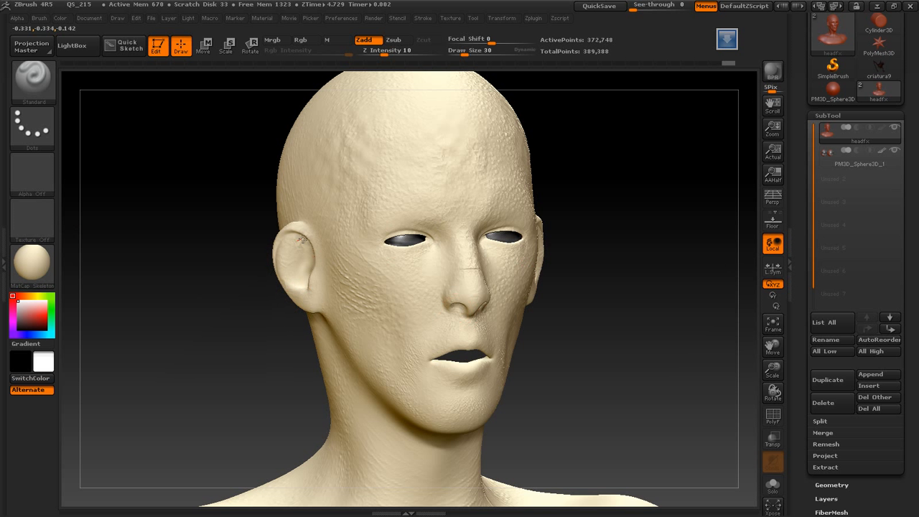
Step: Undo the last few relief strokes and sculpt a short cracked-relief touch on the nose bridge
{"action": "left_click_drag", "start_coordinate": [258, 314], "coordinate": [512, 322]}
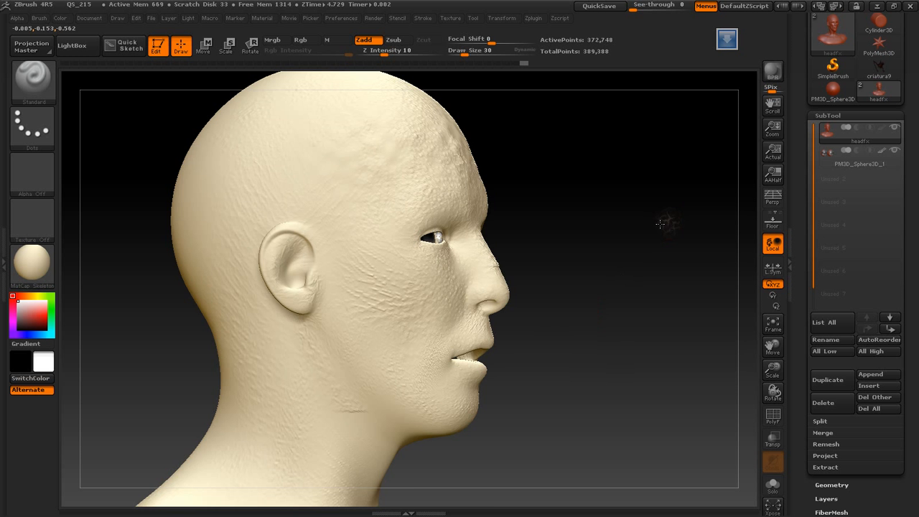
{"action": "left_click_drag", "start_coordinate": [664, 221], "coordinate": [451, 280]}
{"action": "key", "text": "ctrl"}
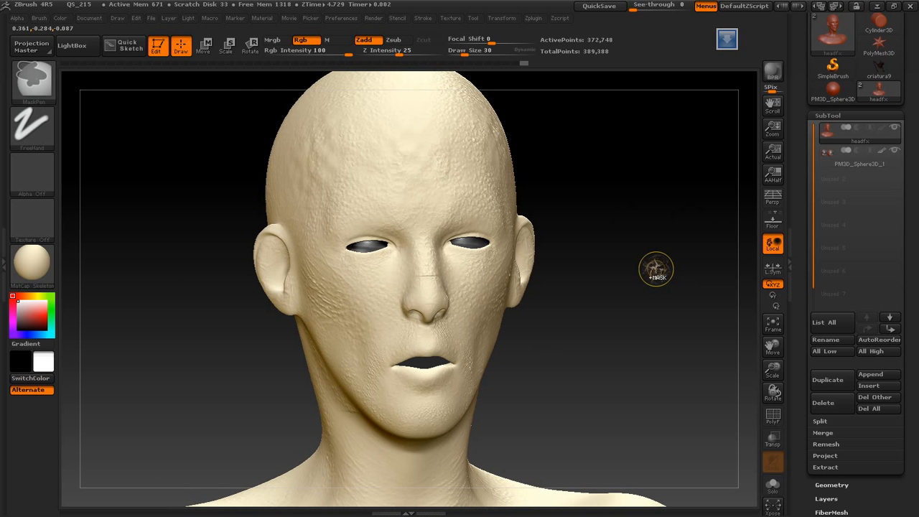
{"action": "key", "text": "ctrl"}
{"action": "key", "text": "ctrl+z"}
{"action": "key", "text": "ctrl+z"}
{"action": "key", "text": "ctrl+z"}
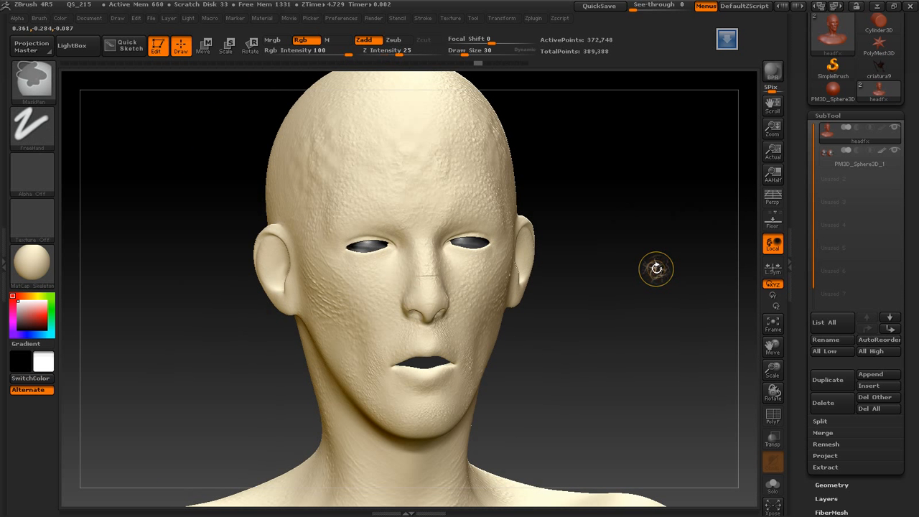
{"action": "key", "text": "ctrl"}
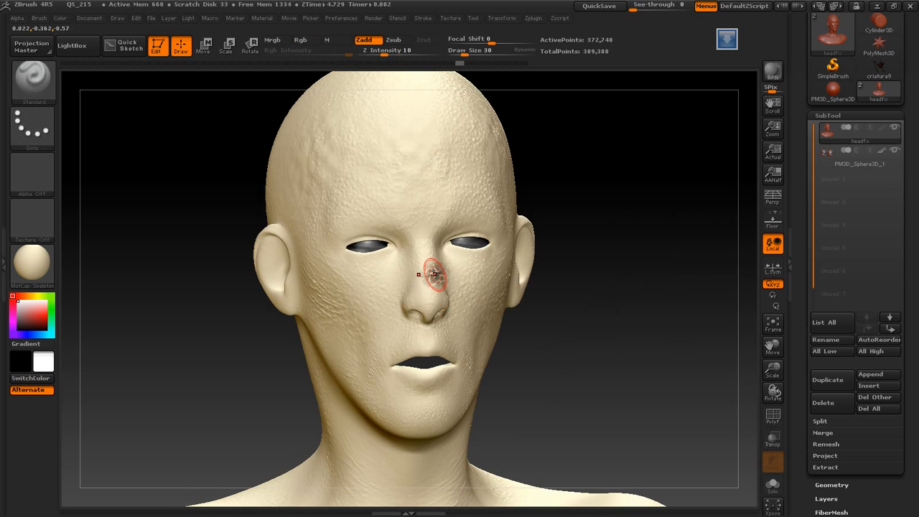
{"action": "left_click_drag", "start_coordinate": [432, 277], "coordinate": [435, 278]}
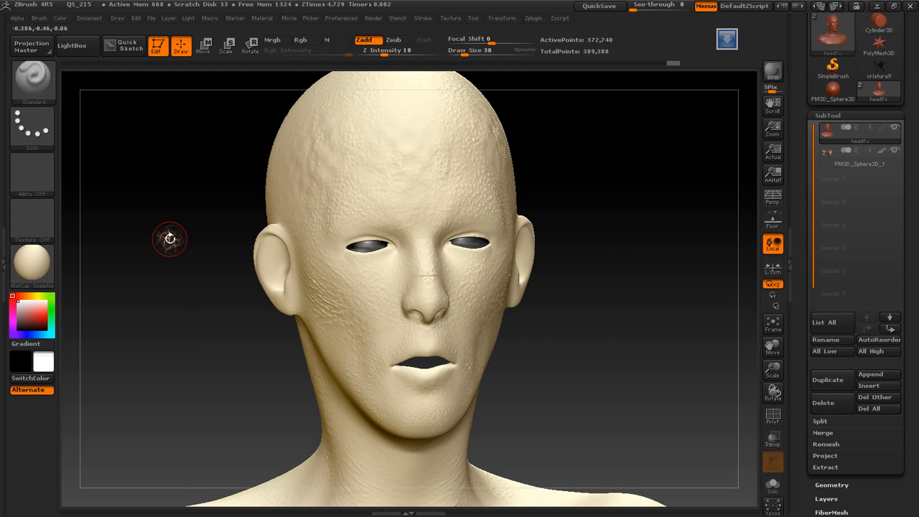
{"action": "left_click_drag", "start_coordinate": [169, 238], "coordinate": [163, 237]}
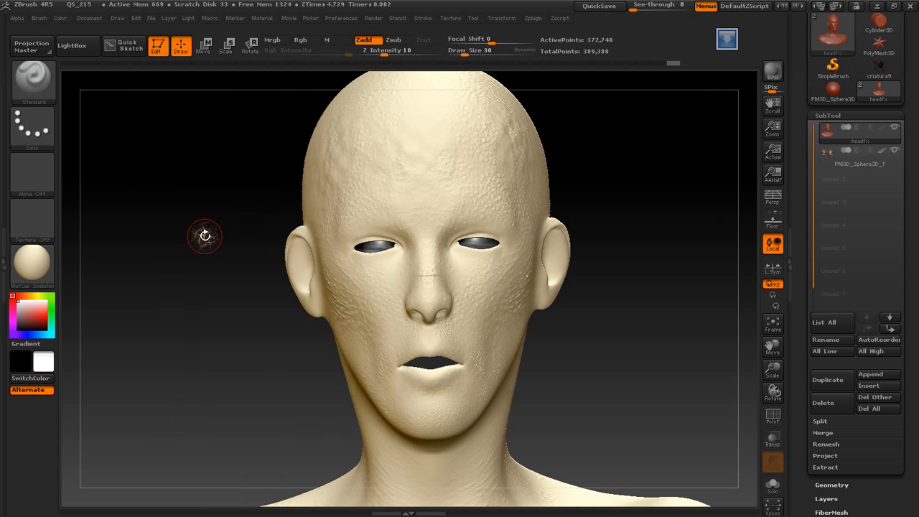
Step: Show the Spotlight images again, raise their opacity, and delete the cracked paint texture
{"action": "key", "text": "shift+z"}
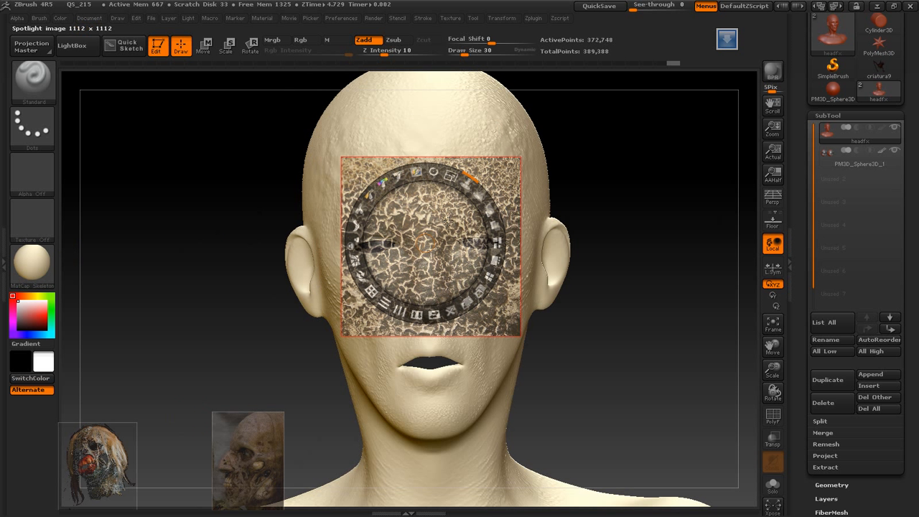
{"action": "left_click_drag", "start_coordinate": [400, 188], "coordinate": [444, 233]}
{"action": "left_click_drag", "start_coordinate": [509, 210], "coordinate": [514, 262]}
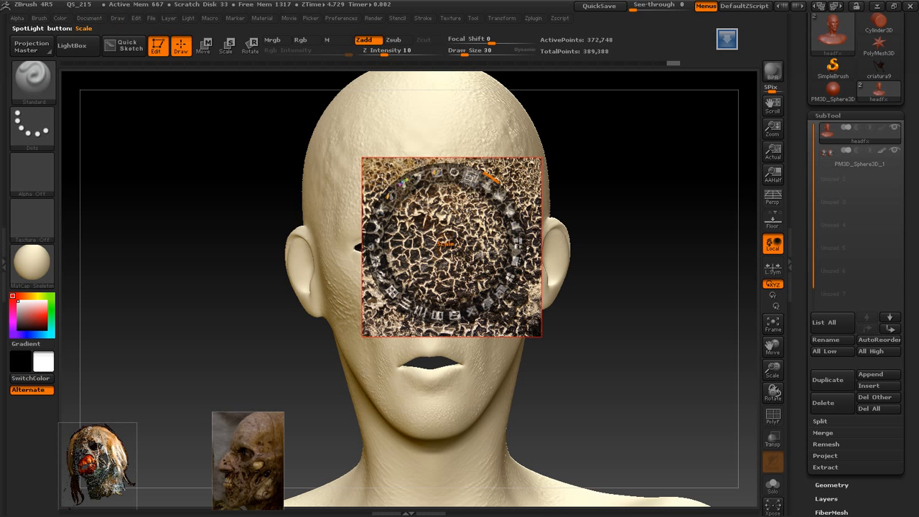
{"action": "left_click_drag", "start_coordinate": [427, 227], "coordinate": [368, 235]}
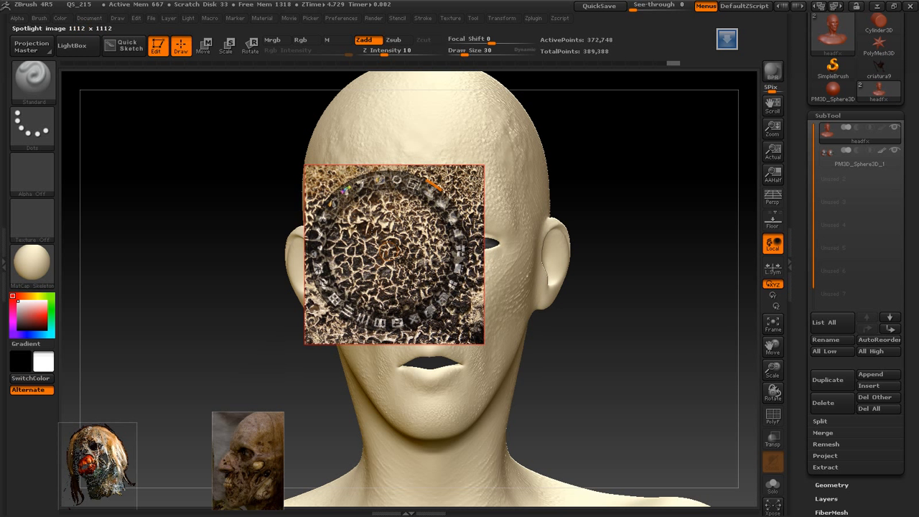
{"action": "left_click", "coordinate": [430, 185]}
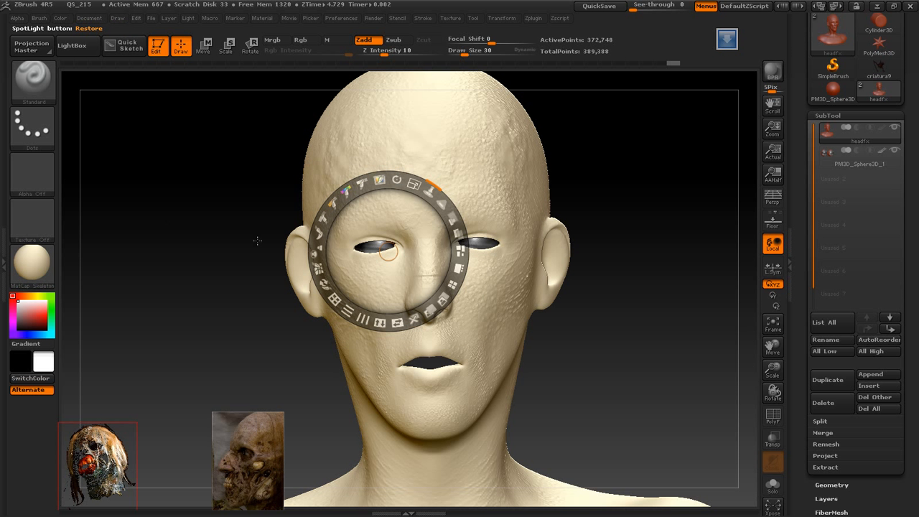
Step: Move the zombie profile image over the face, enlarge it, and centre the Spotlight dial on its forehead skin
{"action": "left_click_drag", "start_coordinate": [234, 456], "coordinate": [429, 212]}
{"action": "left_click_drag", "start_coordinate": [432, 224], "coordinate": [432, 248]}
{"action": "left_click", "coordinate": [429, 387]}
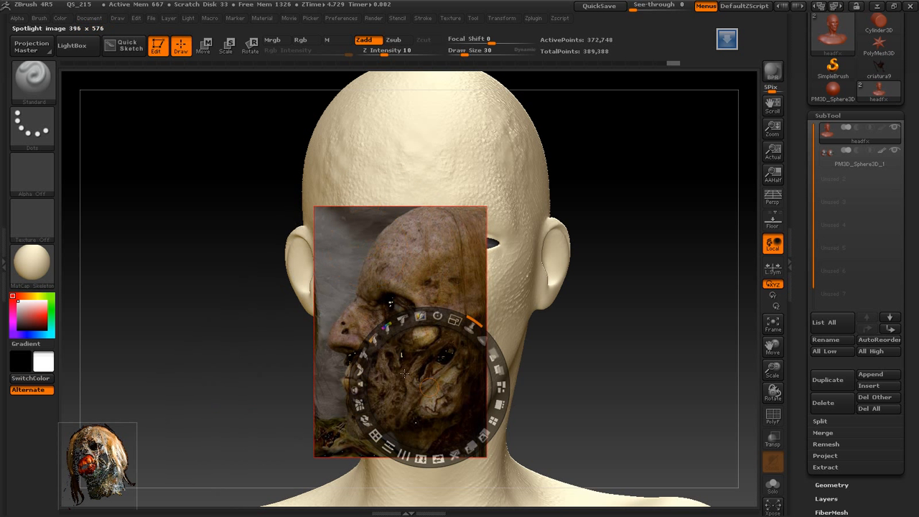
{"action": "left_click_drag", "start_coordinate": [398, 375], "coordinate": [382, 282]}
{"action": "left_click", "coordinate": [414, 147]}
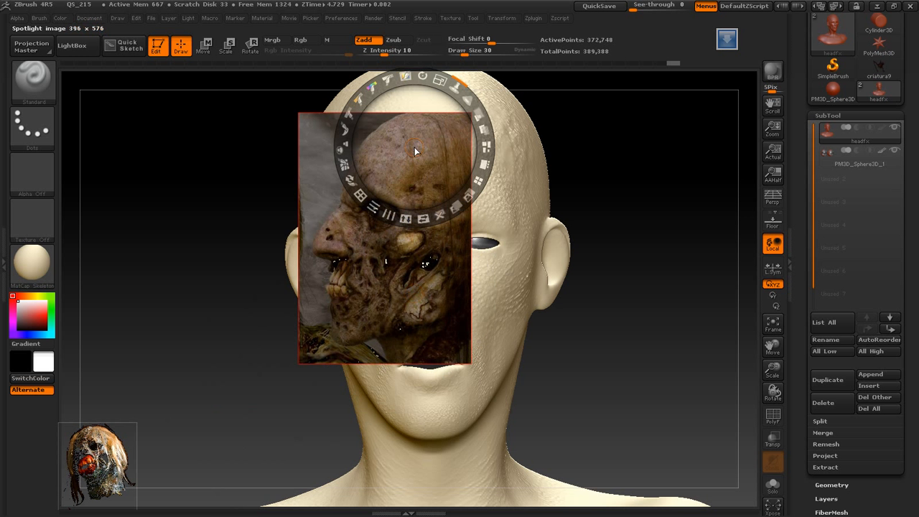
{"action": "left_click_drag", "start_coordinate": [459, 96], "coordinate": [446, 152]}
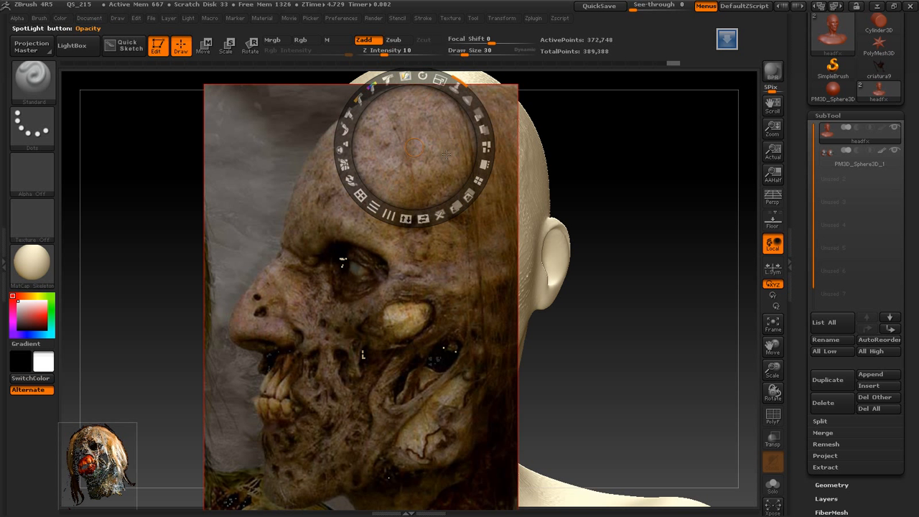
{"action": "left_click", "coordinate": [399, 192]}
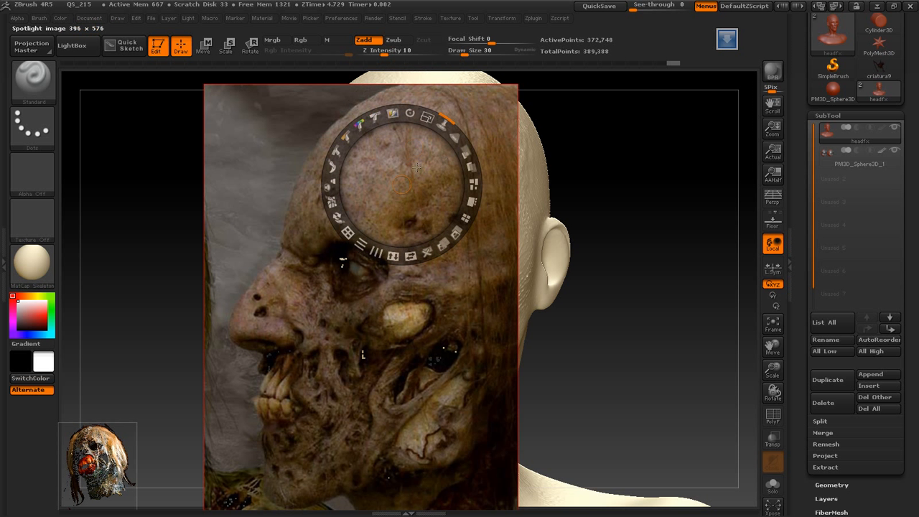
Step: Switch the brush from Zadd to Rgb and paint the zombie skin onto the forehead at Rgb Intensity 100
{"action": "left_click", "coordinate": [371, 42]}
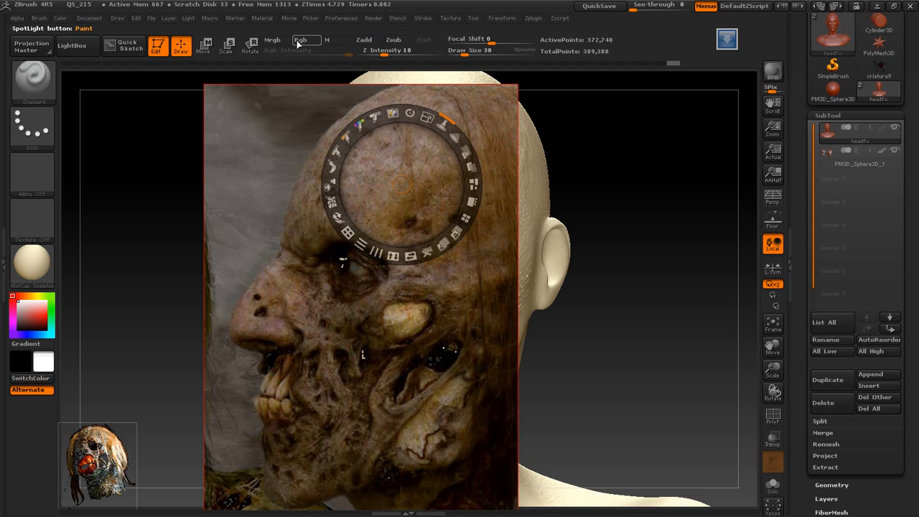
{"action": "left_click", "coordinate": [307, 41]}
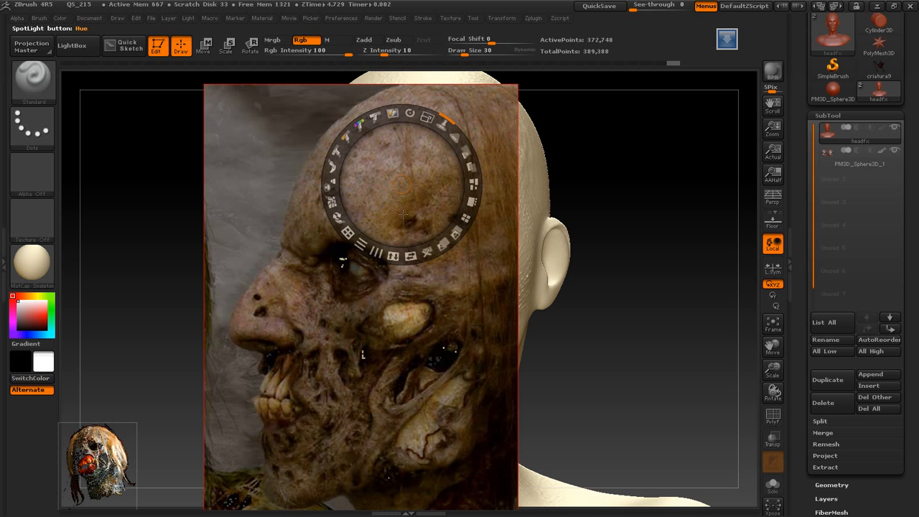
{"action": "key", "text": "z"}
{"action": "mouse_move", "coordinate": [404, 215]}
{"action": "left_mouse_down"}
{"action": "mouse_move", "coordinate": [423, 165]}
{"action": "mouse_move", "coordinate": [458, 203]}
{"action": "mouse_move", "coordinate": [423, 147]}
{"action": "mouse_move", "coordinate": [399, 202]}
{"action": "mouse_move", "coordinate": [415, 199]}
{"action": "mouse_move", "coordinate": [371, 164]}
{"action": "mouse_move", "coordinate": [388, 120]}
{"action": "mouse_move", "coordinate": [397, 150]}
{"action": "left_mouse_up"}
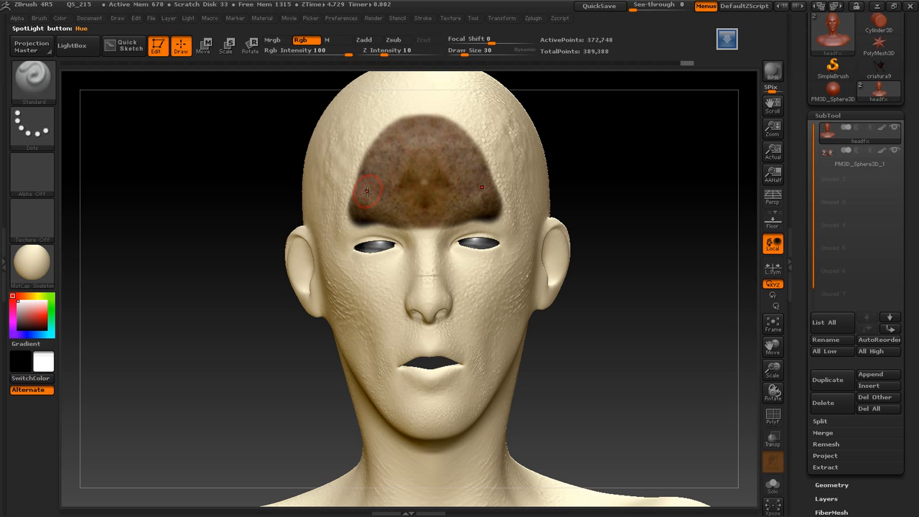
Step: Set Draw Size to 110, try more zombie-skin strokes around the forehead, and undo them
{"action": "mouse_move", "coordinate": [367, 191]}
{"action": "left_mouse_down"}
{"action": "mouse_move", "coordinate": [387, 115]}
{"action": "mouse_move", "coordinate": [355, 190]}
{"action": "mouse_move", "coordinate": [391, 147]}
{"action": "mouse_move", "coordinate": [430, 155]}
{"action": "left_mouse_up"}
{"action": "key", "text": "ctrl+z"}
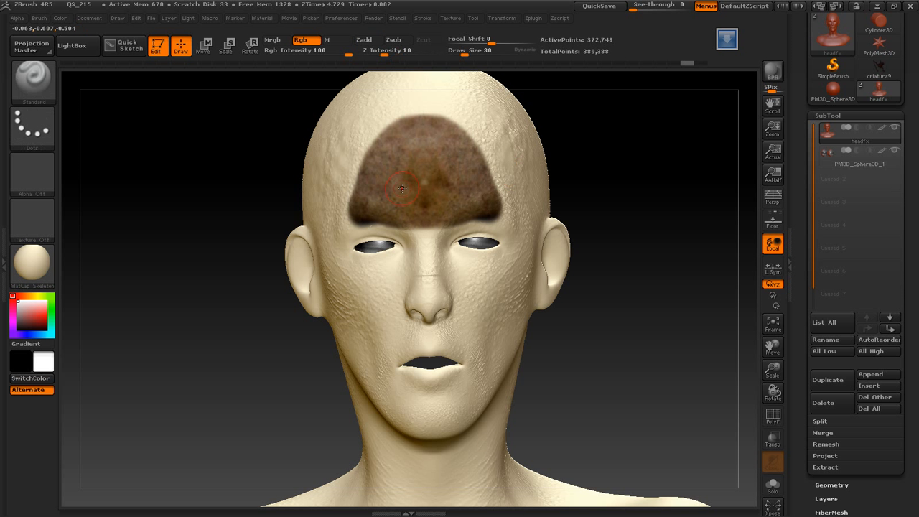
{"action": "key", "text": "space"}
{"action": "mouse_move", "coordinate": [396, 155]}
{"action": "left_mouse_down"}
{"action": "mouse_move", "coordinate": [407, 156]}
{"action": "mouse_move", "coordinate": [363, 172]}
{"action": "mouse_move", "coordinate": [355, 215]}
{"action": "mouse_move", "coordinate": [460, 136]}
{"action": "mouse_move", "coordinate": [484, 216]}
{"action": "mouse_move", "coordinate": [496, 208]}
{"action": "left_mouse_up"}
{"action": "mouse_move", "coordinate": [535, 180]}
{"action": "left_mouse_down"}
{"action": "mouse_move", "coordinate": [517, 165]}
{"action": "mouse_move", "coordinate": [513, 215]}
{"action": "mouse_move", "coordinate": [496, 141]}
{"action": "left_mouse_up"}
{"action": "key", "text": "ctrl+z"}
{"action": "key", "text": "ctrl+z"}
{"action": "key", "text": "ctrl+z"}
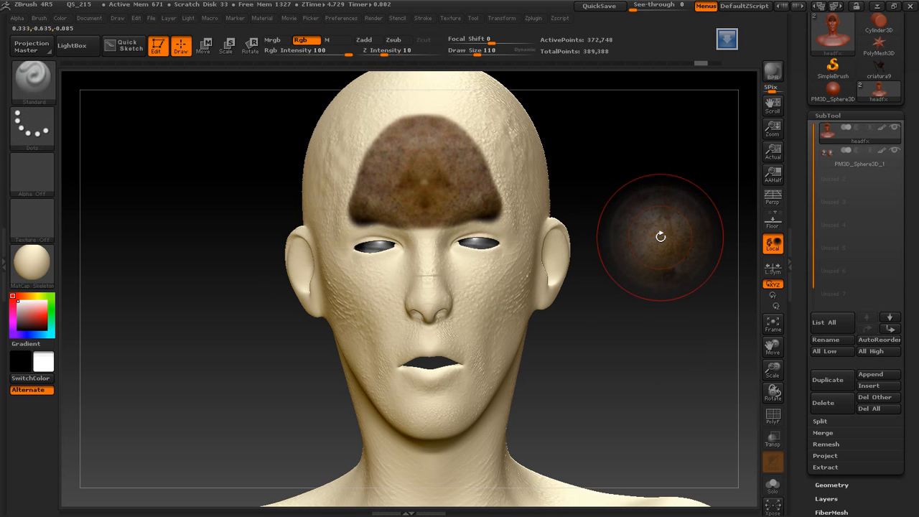
Step: Lower the opacity of the Spotlight images, then try a large zombie-skin stroke on the forehead and undo it
{"action": "key", "text": "shift+z"}
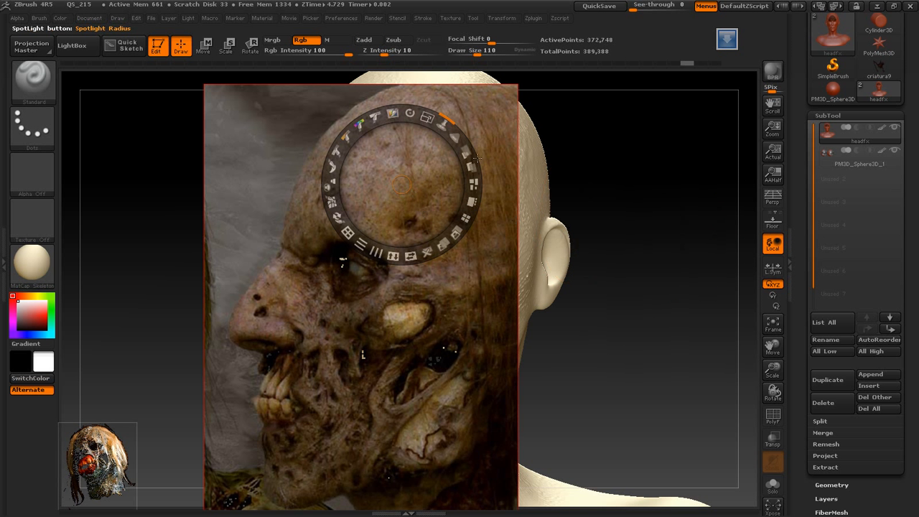
{"action": "left_click_drag", "start_coordinate": [475, 158], "coordinate": [443, 125]}
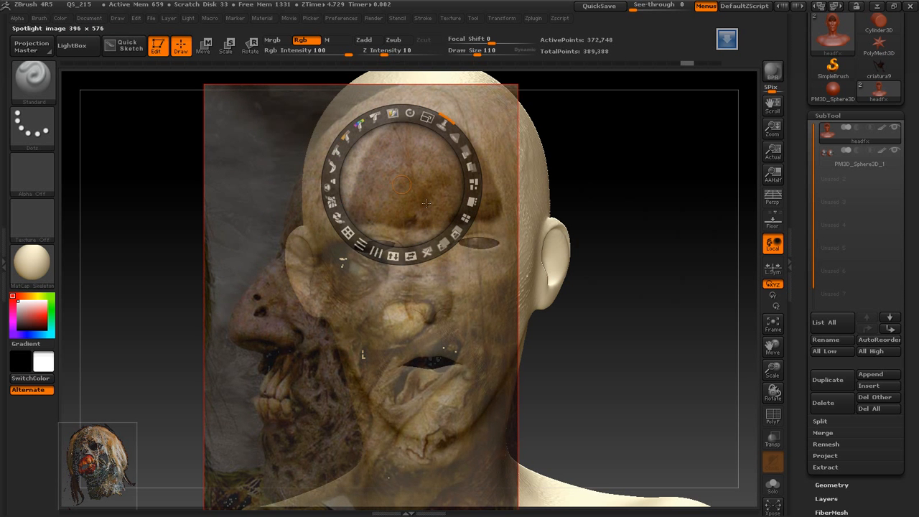
{"action": "key", "text": "z"}
{"action": "mouse_move", "coordinate": [370, 165]}
{"action": "left_mouse_down"}
{"action": "mouse_move", "coordinate": [347, 210]}
{"action": "mouse_move", "coordinate": [346, 188]}
{"action": "left_mouse_up"}
{"action": "key", "text": "ctrl+z"}
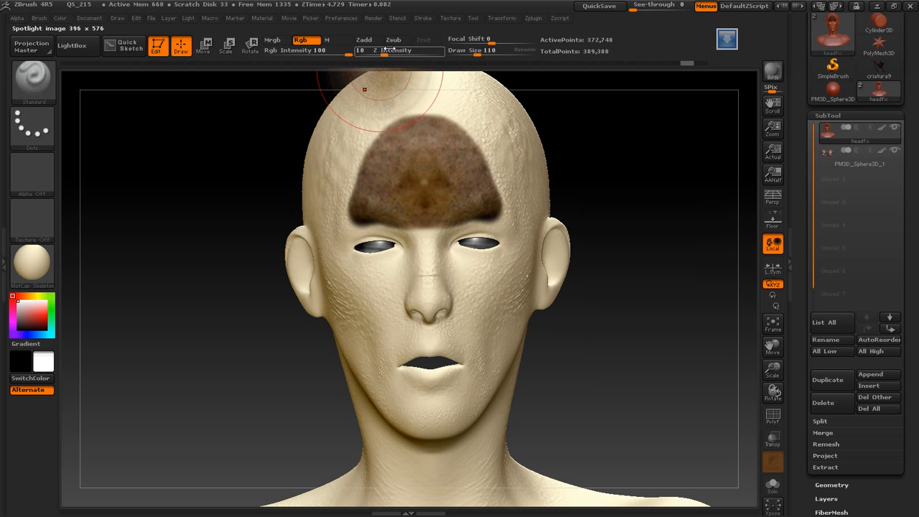
Step: Set Rgb Intensity to 18 and paint the zombie skin softly over the forehead, nose, and cheeks
{"action": "left_click_drag", "start_coordinate": [385, 50], "coordinate": [322, 52]}
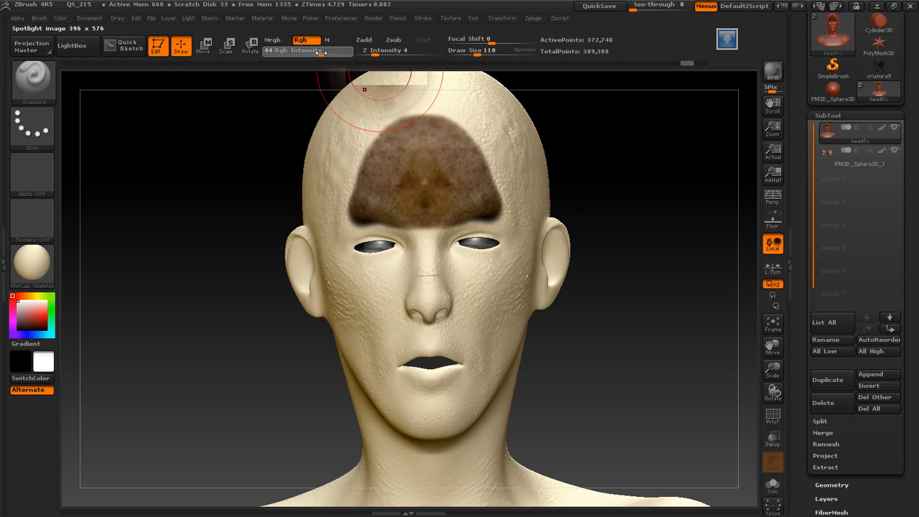
{"action": "mouse_move", "coordinate": [381, 146]}
{"action": "left_mouse_down"}
{"action": "mouse_move", "coordinate": [359, 163]}
{"action": "mouse_move", "coordinate": [459, 137]}
{"action": "mouse_move", "coordinate": [480, 222]}
{"action": "mouse_move", "coordinate": [401, 108]}
{"action": "mouse_move", "coordinate": [330, 229]}
{"action": "mouse_move", "coordinate": [341, 224]}
{"action": "left_mouse_up"}
{"action": "left_click", "coordinate": [384, 53]}
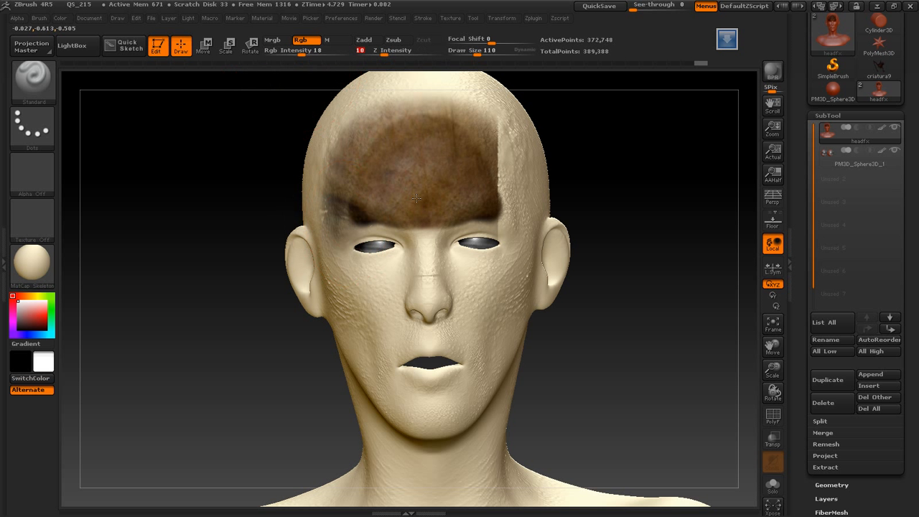
{"action": "mouse_move", "coordinate": [425, 211]}
{"action": "left_mouse_down"}
{"action": "mouse_move", "coordinate": [423, 298]}
{"action": "mouse_move", "coordinate": [456, 297]}
{"action": "mouse_move", "coordinate": [482, 272]}
{"action": "mouse_move", "coordinate": [466, 336]}
{"action": "mouse_move", "coordinate": [405, 285]}
{"action": "mouse_move", "coordinate": [355, 316]}
{"action": "mouse_move", "coordinate": [405, 315]}
{"action": "mouse_move", "coordinate": [459, 287]}
{"action": "mouse_move", "coordinate": [491, 292]}
{"action": "mouse_move", "coordinate": [373, 302]}
{"action": "mouse_move", "coordinate": [345, 337]}
{"action": "mouse_move", "coordinate": [401, 359]}
{"action": "mouse_move", "coordinate": [500, 333]}
{"action": "left_mouse_up"}
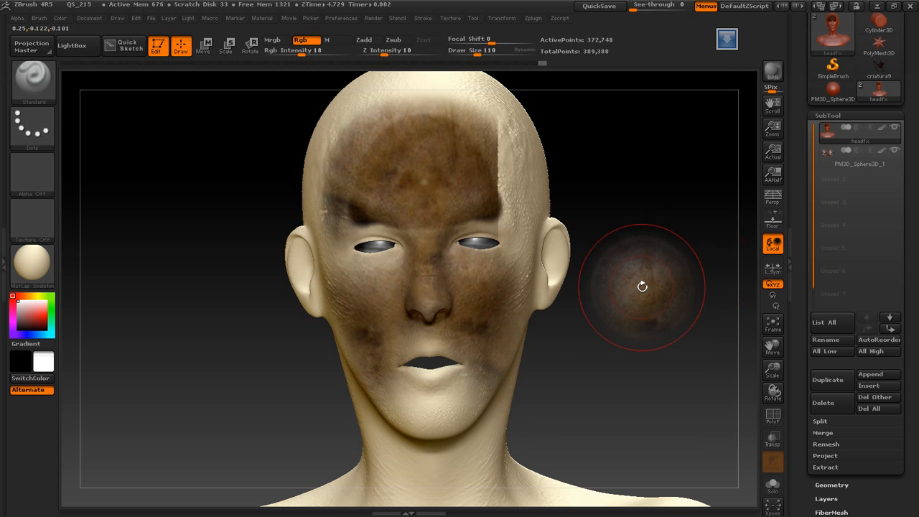
Step: Tilt the zombie profile image slightly and flip it horizontally before deleting it from Spotlight
{"action": "key", "text": "shift+z"}
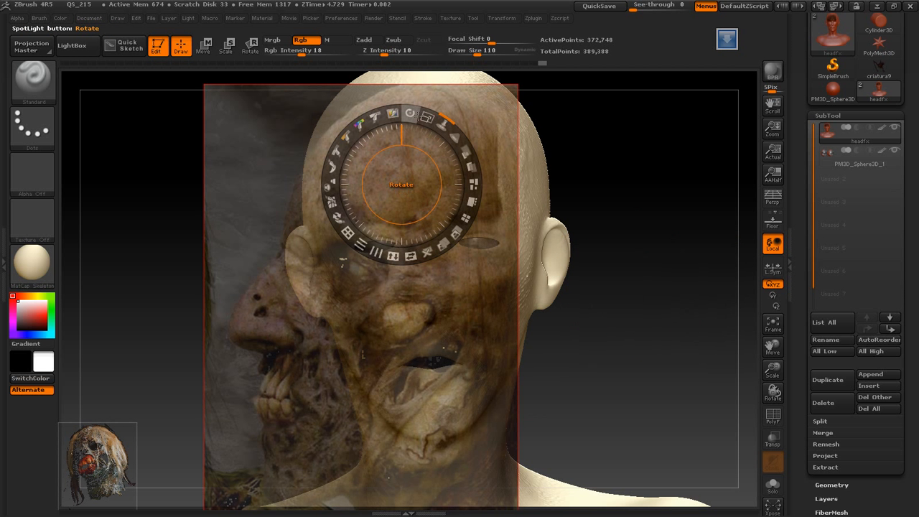
{"action": "left_click_drag", "start_coordinate": [409, 112], "coordinate": [439, 142]}
{"action": "left_click_drag", "start_coordinate": [420, 129], "coordinate": [402, 122]}
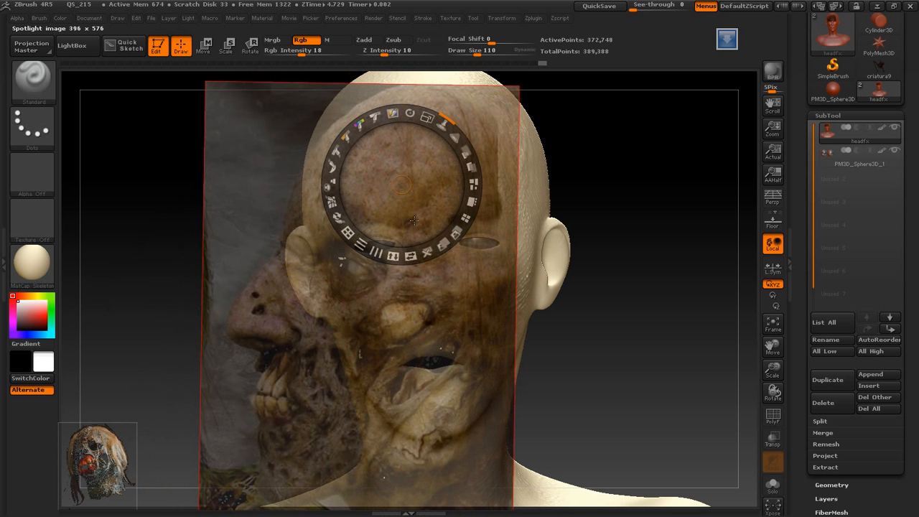
{"action": "left_click", "coordinate": [410, 256]}
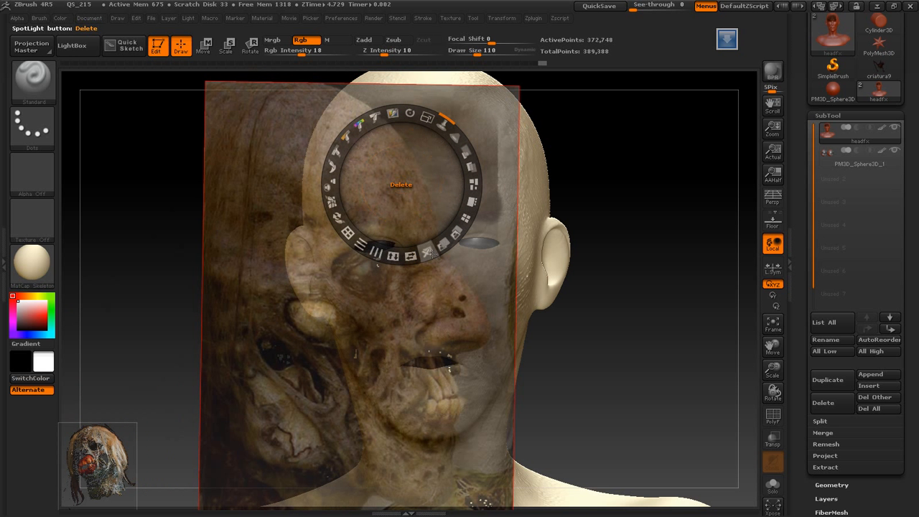
{"action": "left_click", "coordinate": [426, 252]}
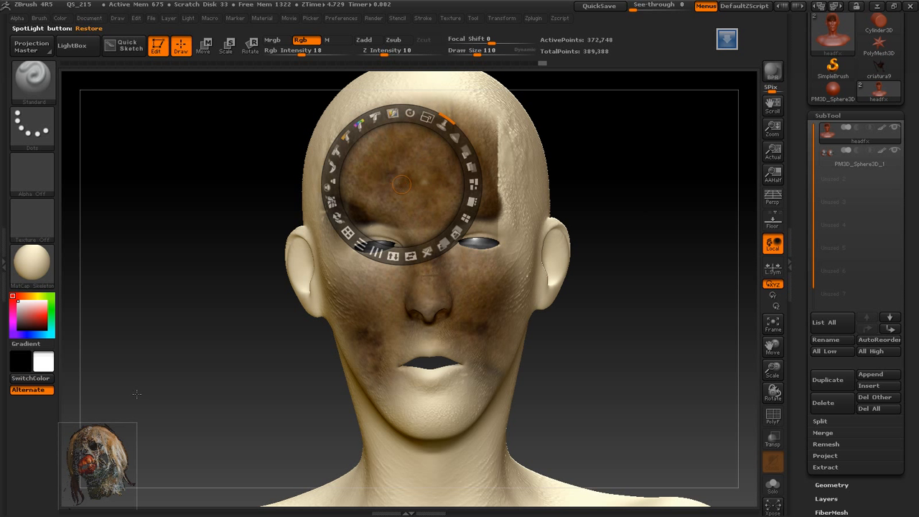
Step: Move the remaining zombie head image onto the forehead, scale it, and delete it from Spotlight
{"action": "left_click", "coordinate": [119, 444]}
{"action": "left_click_drag", "start_coordinate": [129, 409], "coordinate": [360, 169]}
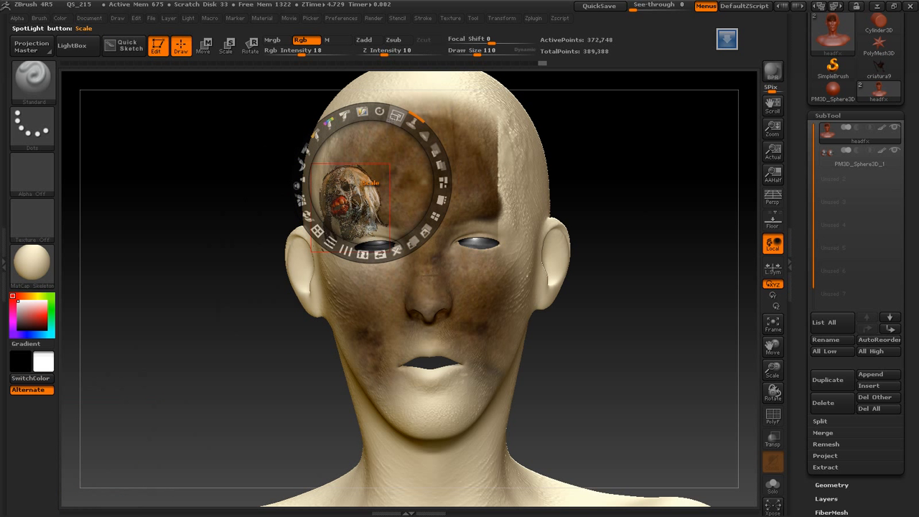
{"action": "left_click_drag", "start_coordinate": [399, 116], "coordinate": [442, 170]}
{"action": "left_click", "coordinate": [393, 252]}
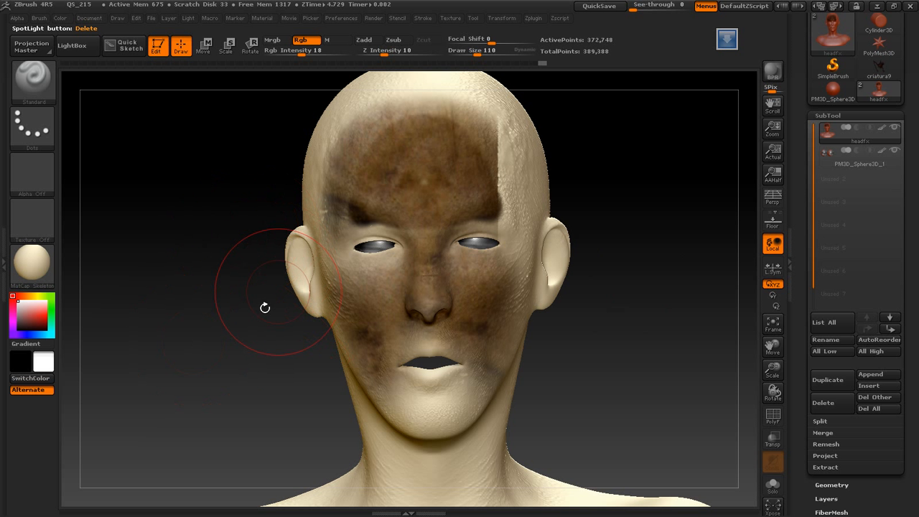
Step: Switch the brush from Rgb to Zadd and set Draw Size to 52 for sculpting the face
{"action": "left_click_drag", "start_coordinate": [213, 338], "coordinate": [252, 336]}
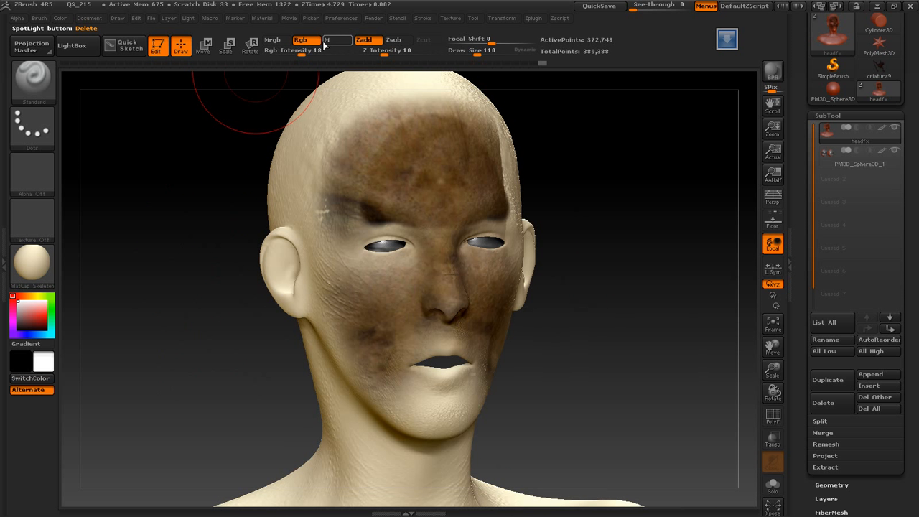
{"action": "left_click", "coordinate": [364, 40]}
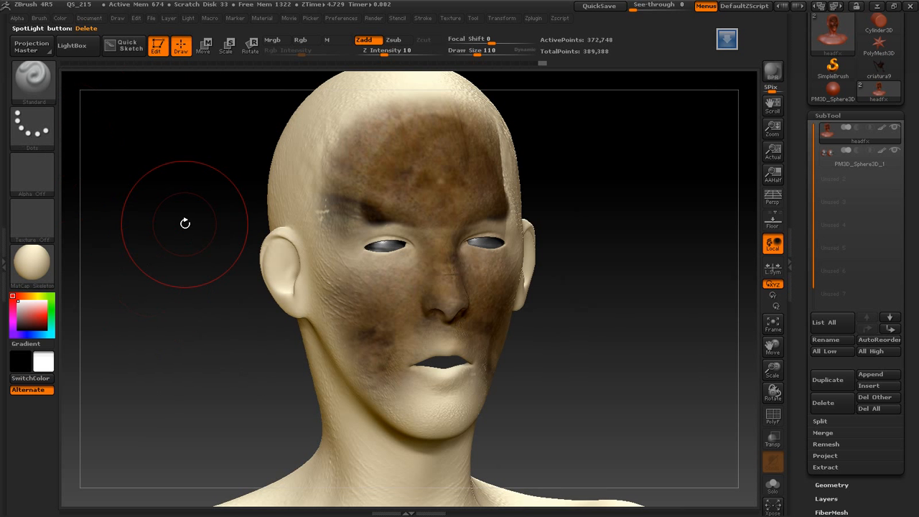
{"action": "key", "text": "space"}
{"action": "left_click_drag", "start_coordinate": [212, 226], "coordinate": [203, 225]}
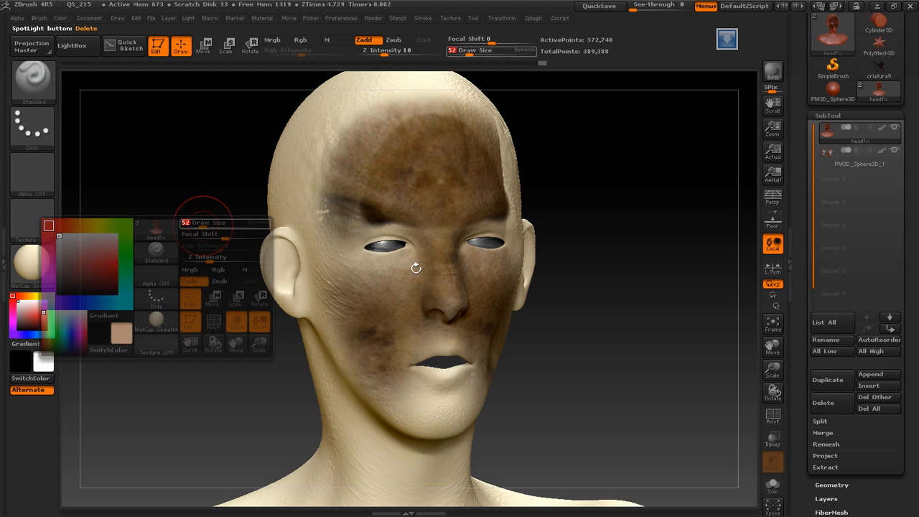
{"action": "left_click_drag", "start_coordinate": [236, 349], "coordinate": [494, 337]}
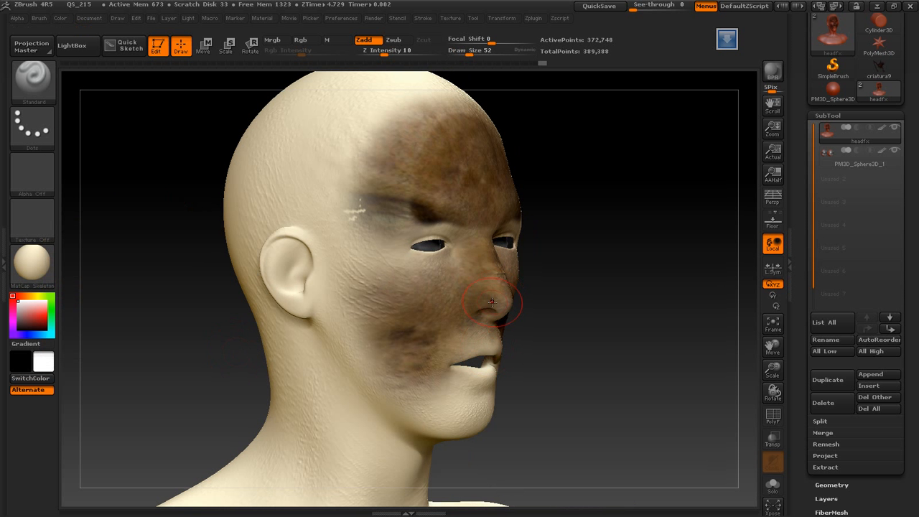
Step: Keep the Standard brush and set its Z Intensity to 27
{"action": "left_click", "coordinate": [32, 79]}
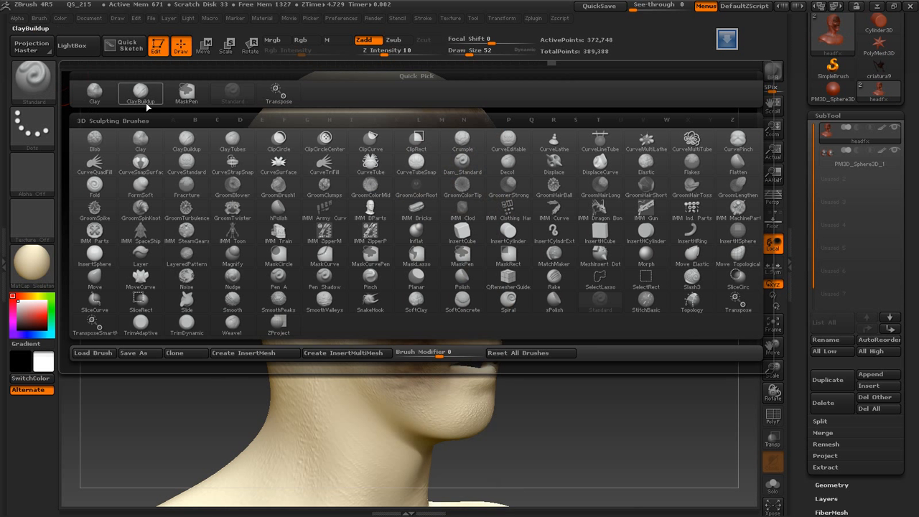
{"action": "left_click", "coordinate": [224, 105]}
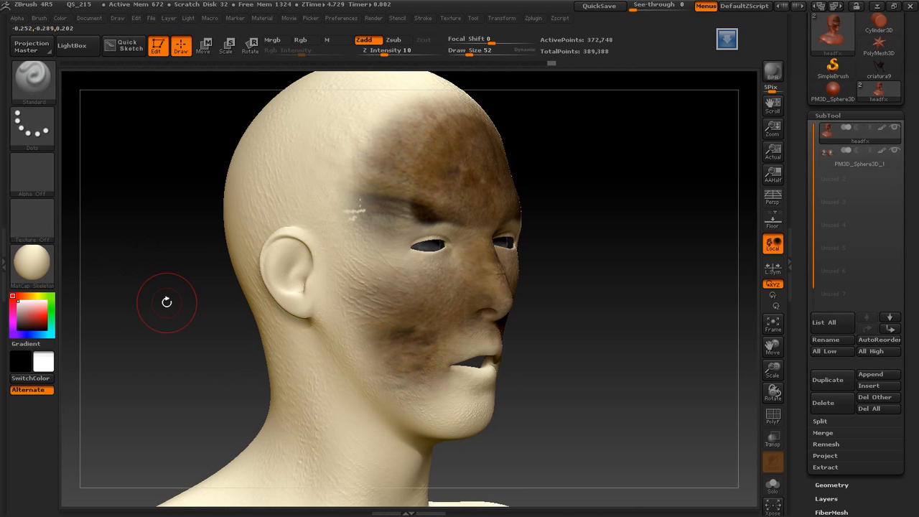
{"action": "left_click_drag", "start_coordinate": [388, 53], "coordinate": [400, 54]}
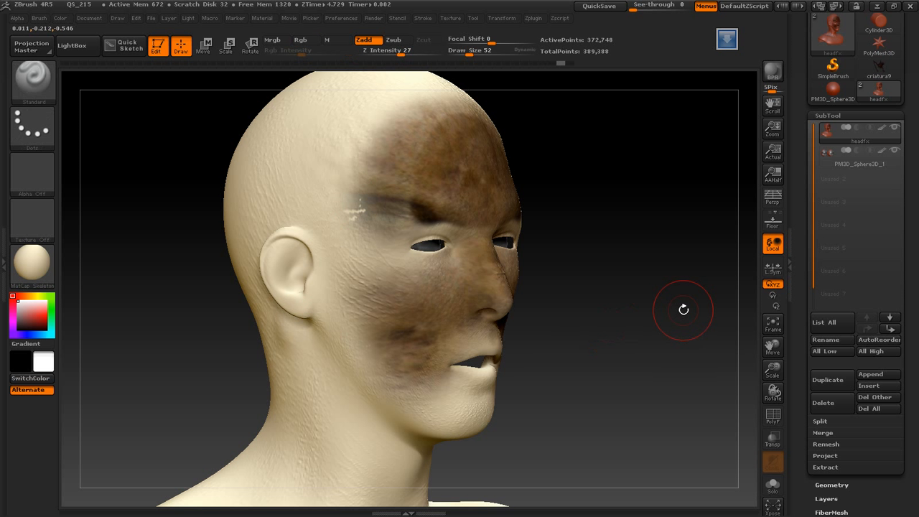
Step: Fill the whole head object with the current white colour
{"action": "left_click_drag", "start_coordinate": [634, 189], "coordinate": [608, 192]}
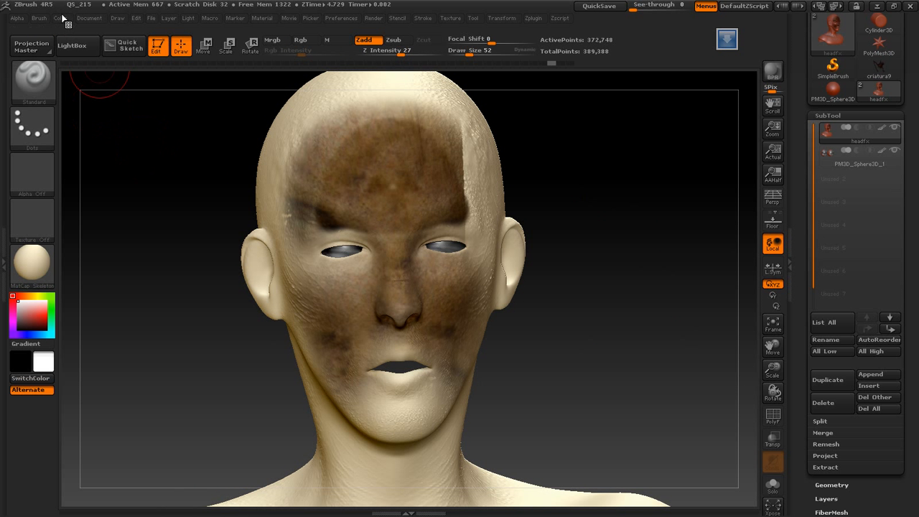
{"action": "left_click", "coordinate": [61, 19]}
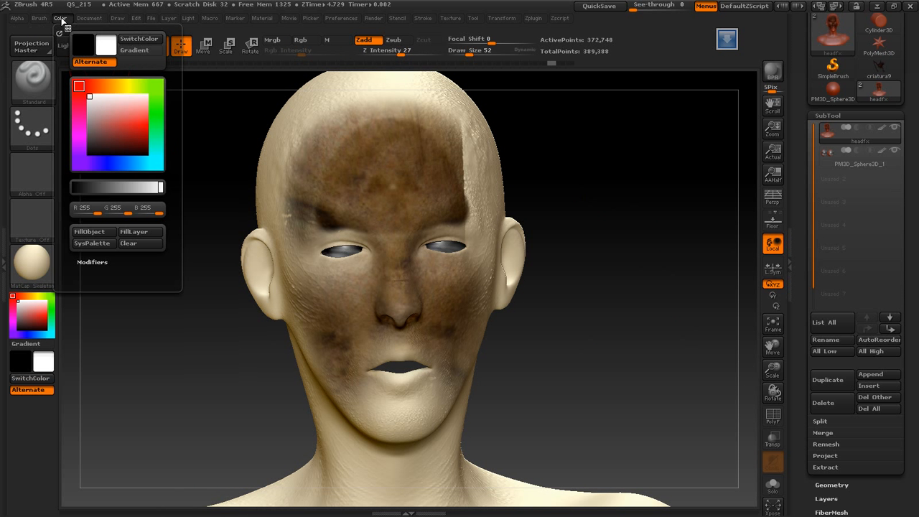
{"action": "left_click", "coordinate": [94, 233]}
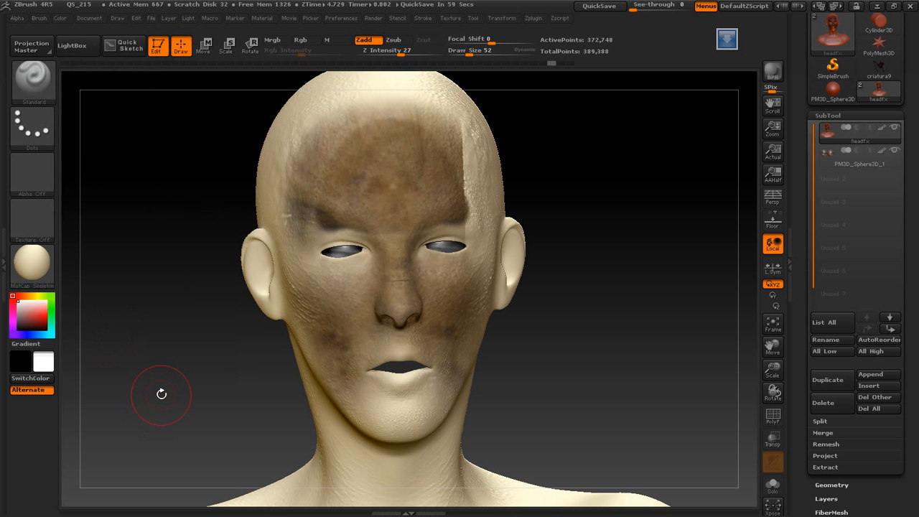
Step: Choose a dark red (R 123, G 22, B 22) and fill the whole head object with it
{"action": "left_click_drag", "start_coordinate": [19, 304], "coordinate": [31, 316]}
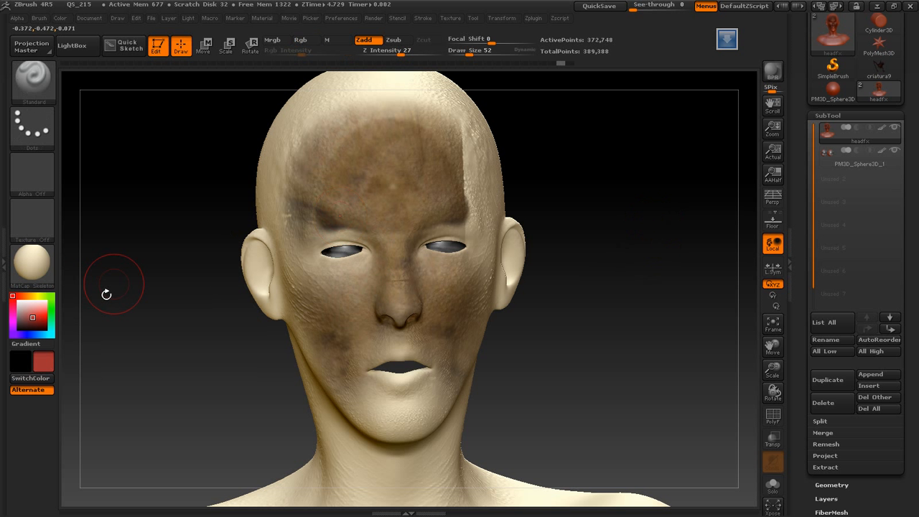
{"action": "left_click_drag", "start_coordinate": [31, 321], "coordinate": [38, 321]}
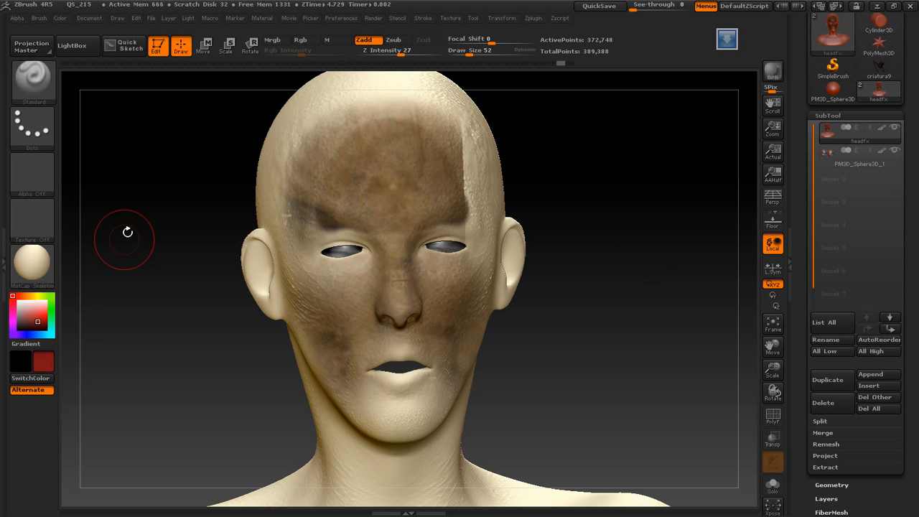
{"action": "left_click", "coordinate": [67, 20]}
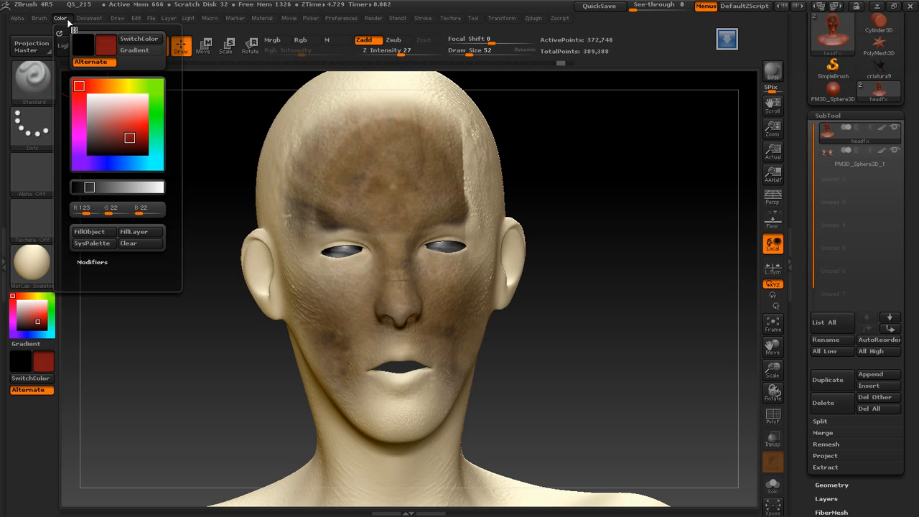
{"action": "left_click", "coordinate": [91, 232]}
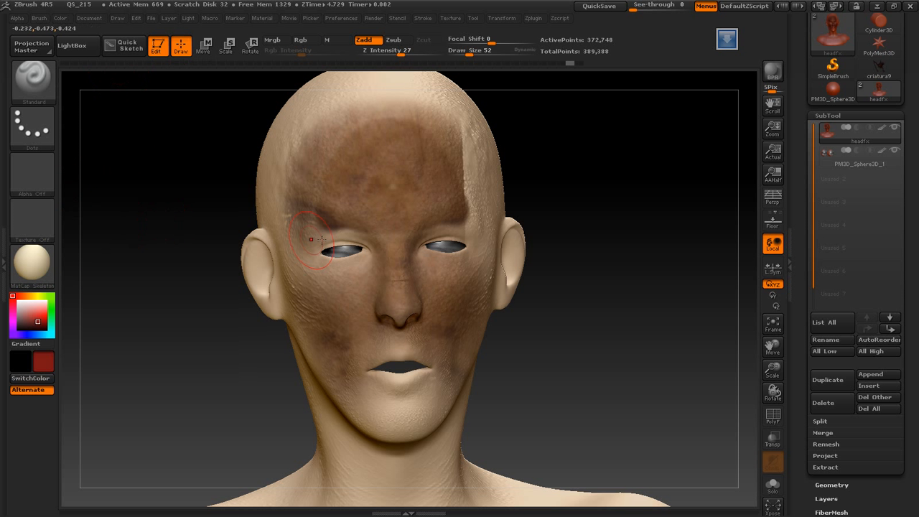
Step: Switch the brush from Zadd to Rgb and paint dark red around both eyes
{"action": "left_click_drag", "start_coordinate": [355, 232], "coordinate": [323, 237]}
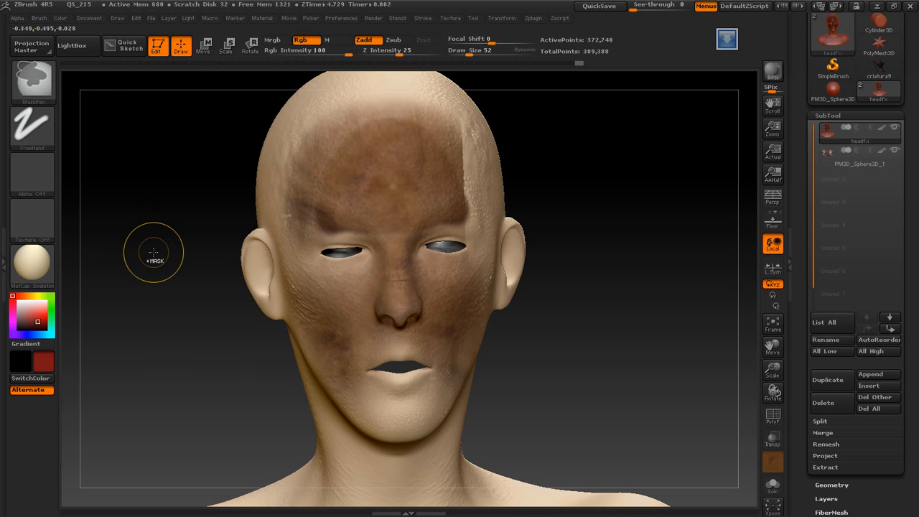
{"action": "key", "text": "ctrl+z"}
{"action": "left_click", "coordinate": [366, 41]}
{"action": "left_click", "coordinate": [300, 40]}
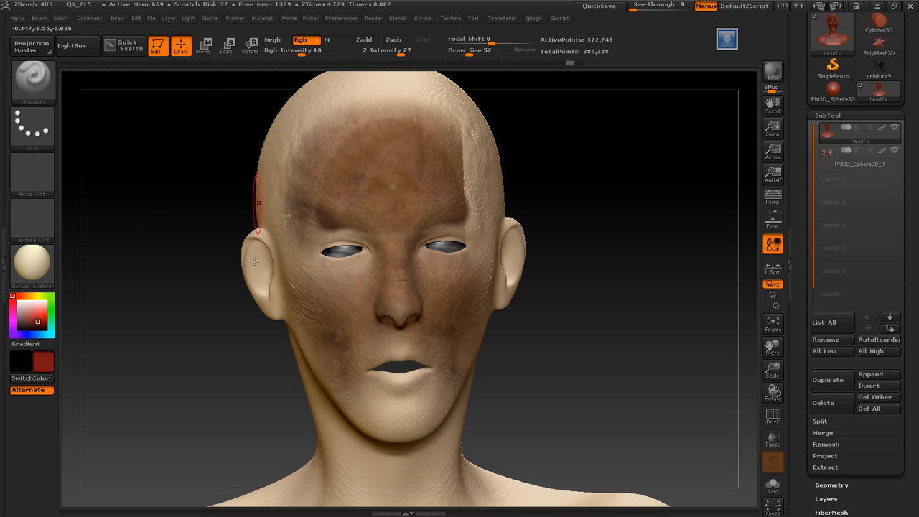
{"action": "mouse_move", "coordinate": [320, 237]}
{"action": "left_mouse_down"}
{"action": "mouse_move", "coordinate": [369, 245]}
{"action": "mouse_move", "coordinate": [330, 228]}
{"action": "mouse_move", "coordinate": [305, 262]}
{"action": "mouse_move", "coordinate": [371, 267]}
{"action": "mouse_move", "coordinate": [330, 275]}
{"action": "mouse_move", "coordinate": [296, 244]}
{"action": "left_mouse_up"}
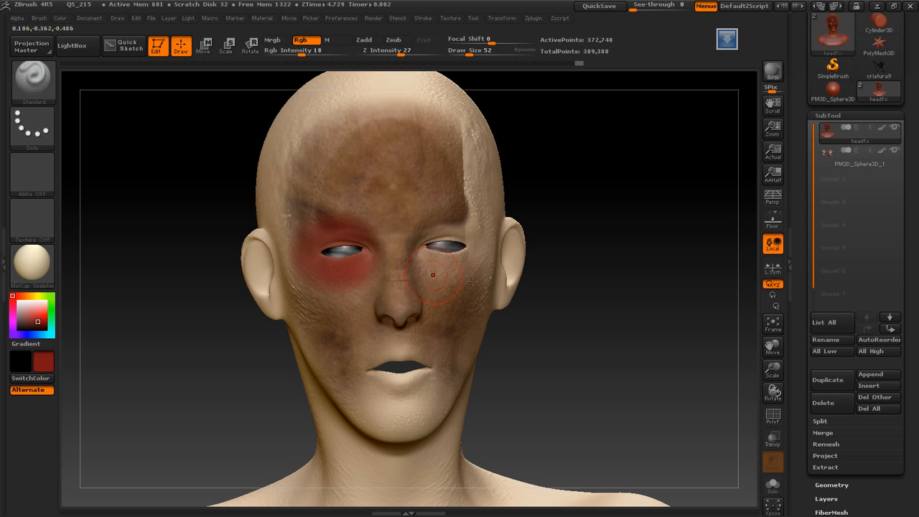
{"action": "mouse_move", "coordinate": [414, 242]}
{"action": "left_mouse_down"}
{"action": "mouse_move", "coordinate": [459, 228]}
{"action": "mouse_move", "coordinate": [477, 260]}
{"action": "mouse_move", "coordinate": [427, 281]}
{"action": "mouse_move", "coordinate": [476, 253]}
{"action": "mouse_move", "coordinate": [436, 228]}
{"action": "mouse_move", "coordinate": [420, 267]}
{"action": "mouse_move", "coordinate": [449, 281]}
{"action": "left_mouse_up"}
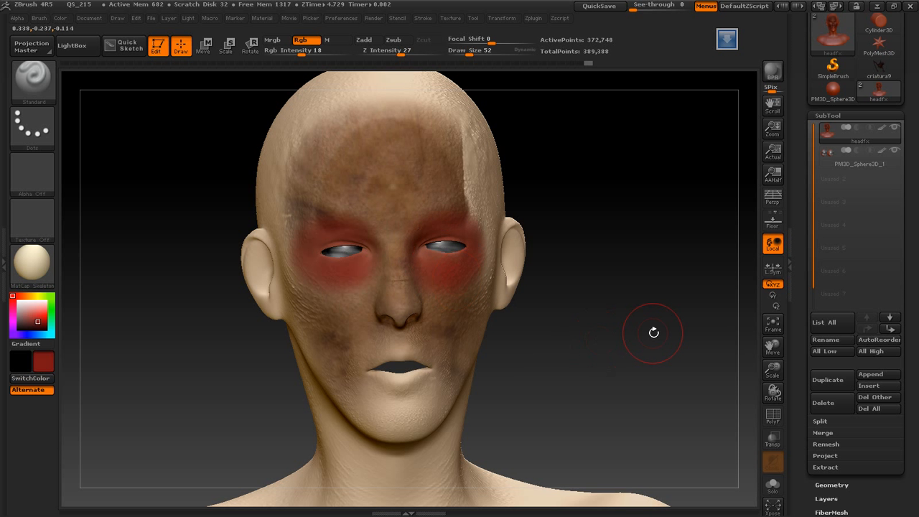
Step: Choose a muted brownish red and paint it over the forehead, nose, cheeks and upper lip, leaving the eye areas brighter red
{"action": "left_click_drag", "start_coordinate": [654, 332], "coordinate": [616, 337]}
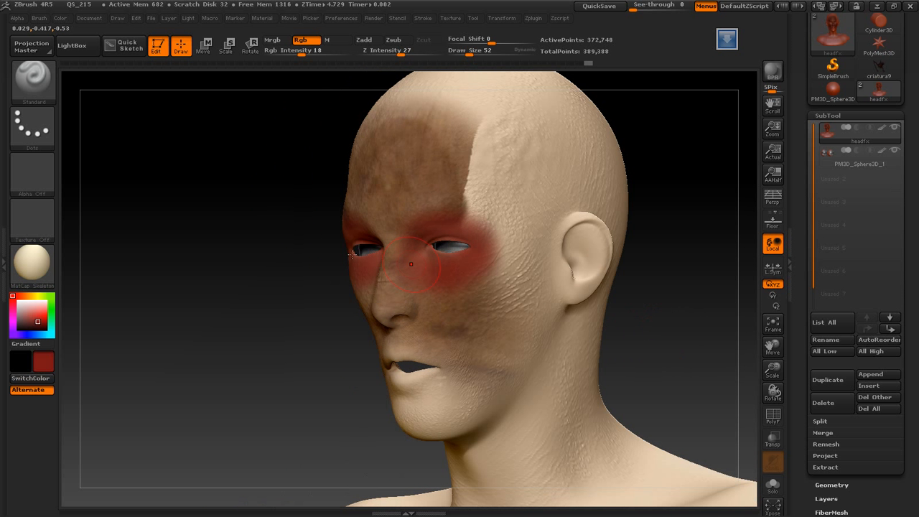
{"action": "left_click", "coordinate": [26, 320]}
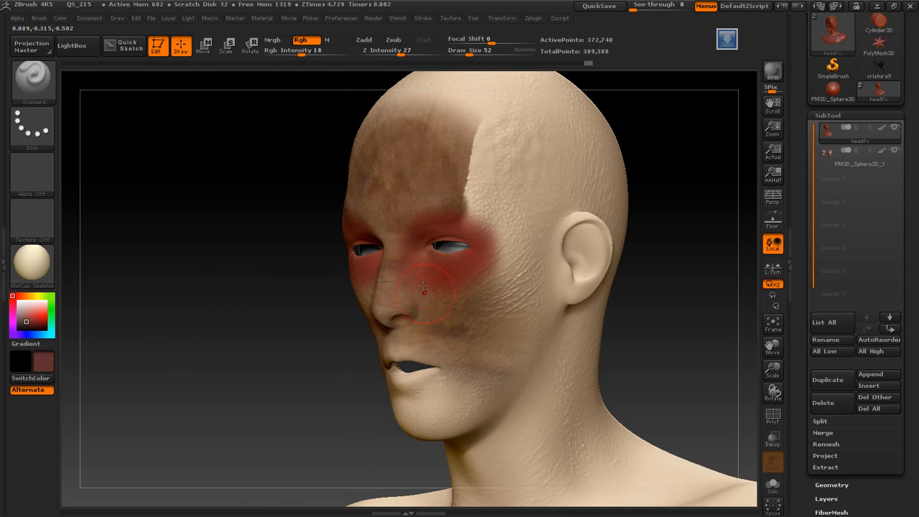
{"action": "mouse_move", "coordinate": [467, 294]}
{"action": "left_mouse_down"}
{"action": "mouse_move", "coordinate": [506, 215]}
{"action": "mouse_move", "coordinate": [474, 201]}
{"action": "mouse_move", "coordinate": [495, 208]}
{"action": "mouse_move", "coordinate": [474, 316]}
{"action": "left_mouse_up"}
{"action": "left_click_drag", "start_coordinate": [217, 335], "coordinate": [302, 336]}
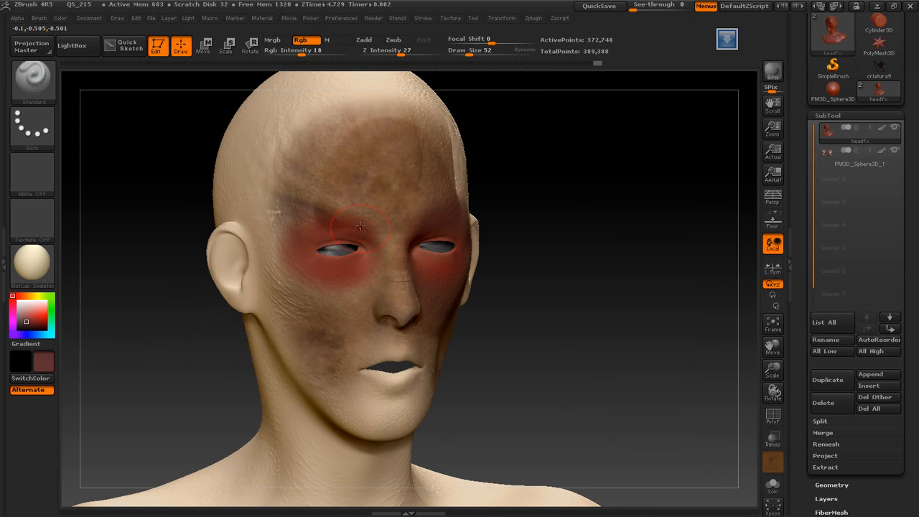
{"action": "mouse_move", "coordinate": [317, 211]}
{"action": "left_mouse_down"}
{"action": "mouse_move", "coordinate": [283, 280]}
{"action": "mouse_move", "coordinate": [326, 315]}
{"action": "mouse_move", "coordinate": [374, 279]}
{"action": "mouse_move", "coordinate": [287, 266]}
{"action": "mouse_move", "coordinate": [307, 208]}
{"action": "mouse_move", "coordinate": [391, 221]}
{"action": "mouse_move", "coordinate": [317, 216]}
{"action": "mouse_move", "coordinate": [278, 245]}
{"action": "left_mouse_up"}
{"action": "mouse_move", "coordinate": [421, 256]}
{"action": "left_mouse_down"}
{"action": "mouse_move", "coordinate": [390, 265]}
{"action": "mouse_move", "coordinate": [393, 302]}
{"action": "mouse_move", "coordinate": [369, 308]}
{"action": "mouse_move", "coordinate": [347, 368]}
{"action": "mouse_move", "coordinate": [410, 343]}
{"action": "mouse_move", "coordinate": [375, 346]}
{"action": "left_mouse_up"}
{"action": "mouse_move", "coordinate": [285, 278]}
{"action": "left_mouse_down"}
{"action": "mouse_move", "coordinate": [288, 326]}
{"action": "mouse_move", "coordinate": [328, 387]}
{"action": "mouse_move", "coordinate": [308, 373]}
{"action": "mouse_move", "coordinate": [337, 338]}
{"action": "mouse_move", "coordinate": [452, 315]}
{"action": "mouse_move", "coordinate": [441, 274]}
{"action": "mouse_move", "coordinate": [355, 175]}
{"action": "mouse_move", "coordinate": [416, 140]}
{"action": "mouse_move", "coordinate": [334, 108]}
{"action": "mouse_move", "coordinate": [336, 129]}
{"action": "mouse_move", "coordinate": [407, 133]}
{"action": "mouse_move", "coordinate": [344, 164]}
{"action": "mouse_move", "coordinate": [430, 188]}
{"action": "left_mouse_up"}
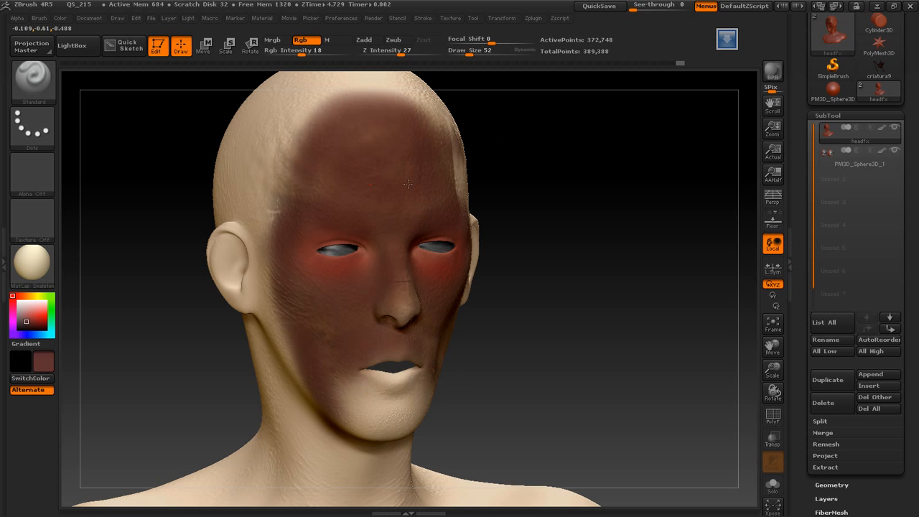
Step: Apply the SkinShade4 material to the painted head
{"action": "left_click_drag", "start_coordinate": [620, 212], "coordinate": [606, 214]}
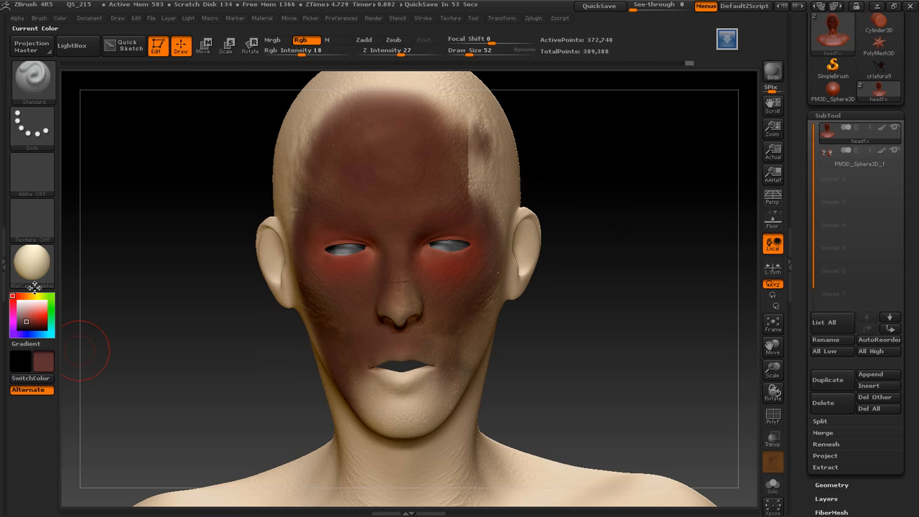
{"action": "left_click", "coordinate": [31, 263]}
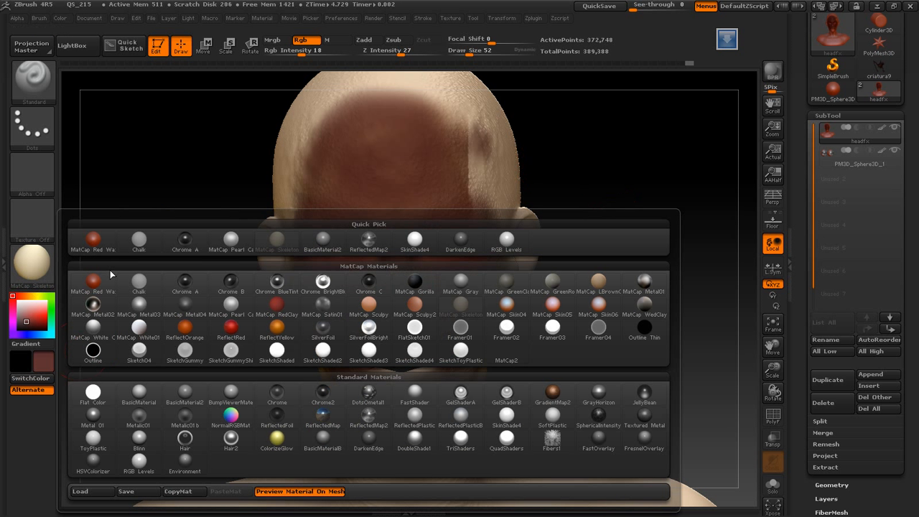
{"action": "left_click", "coordinate": [414, 239]}
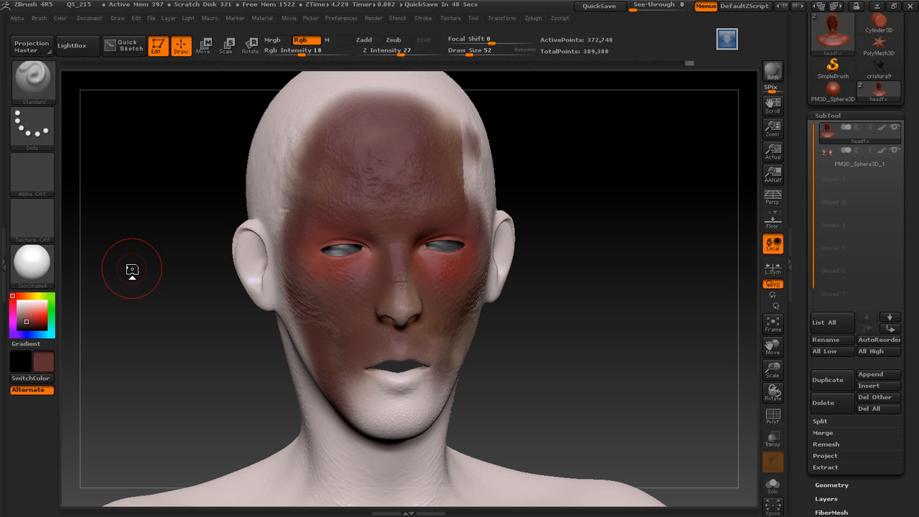
{"action": "key", "text": "ctrl"}
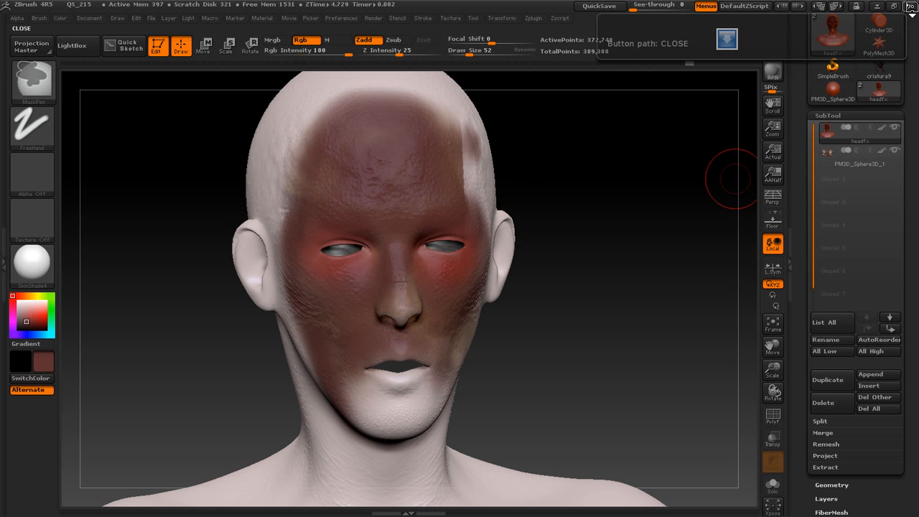